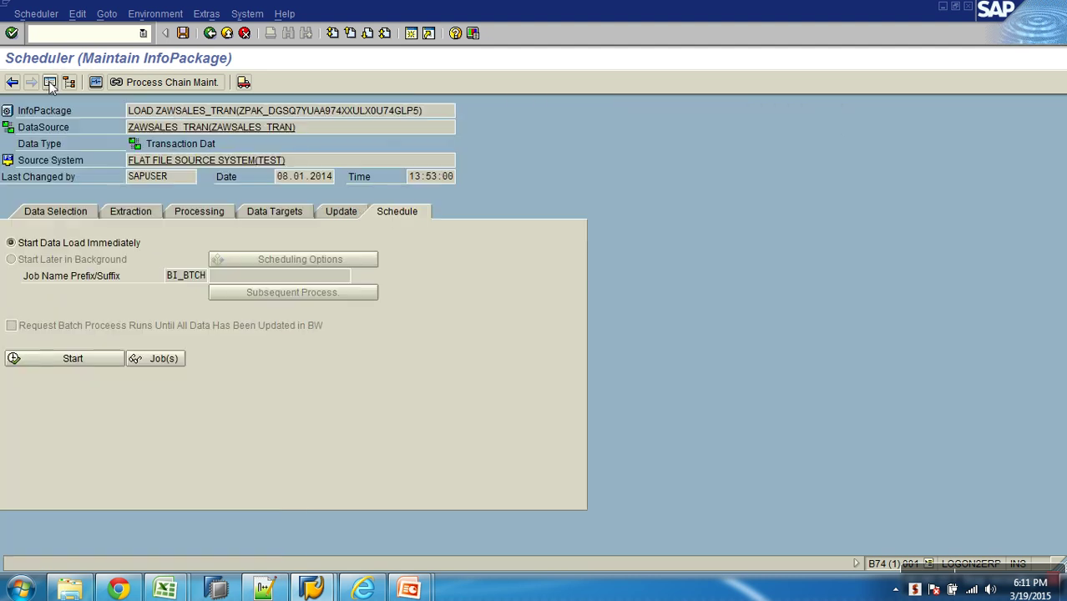
Step: Show the LOAD ZAWSALES_TRAN InfoPackage without the navigation tree and examine its description
{"action": "left_click", "coordinate": [49, 82]}
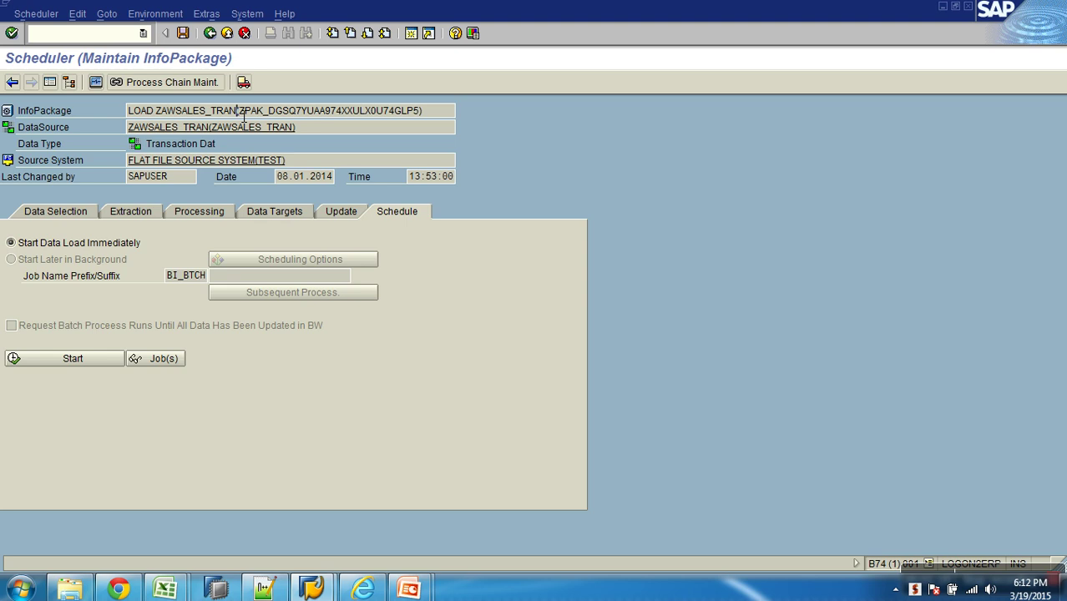
{"action": "left_click_drag", "start_coordinate": [244, 116], "coordinate": [133, 117]}
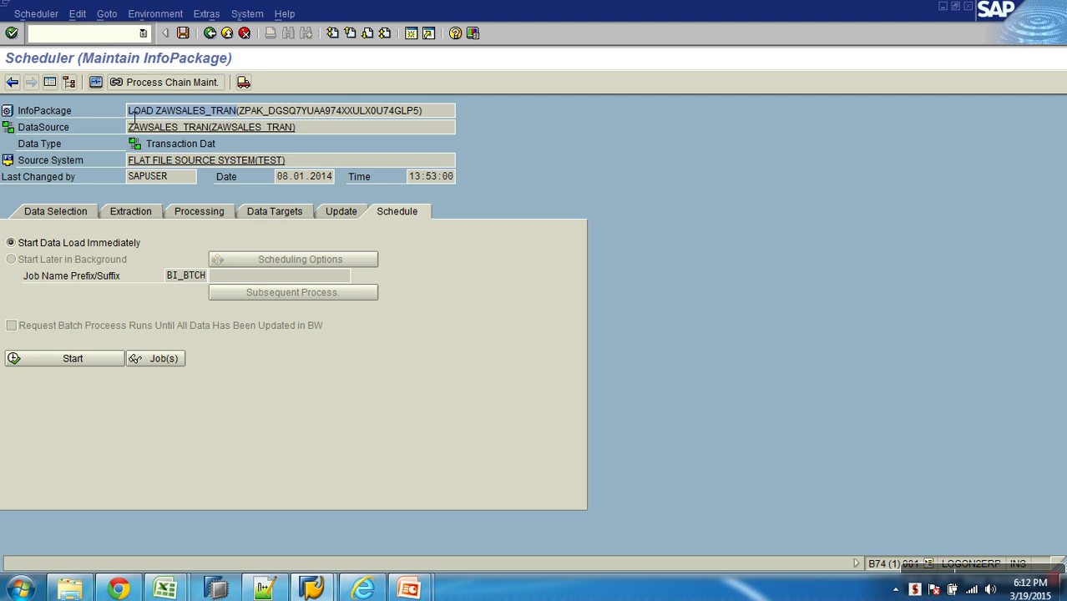
Step: Return to the modeling tree, view the Create InfoPackage dialog for DataSource ZAWSALES_TRAN, and cancel it
{"action": "left_click", "coordinate": [209, 32]}
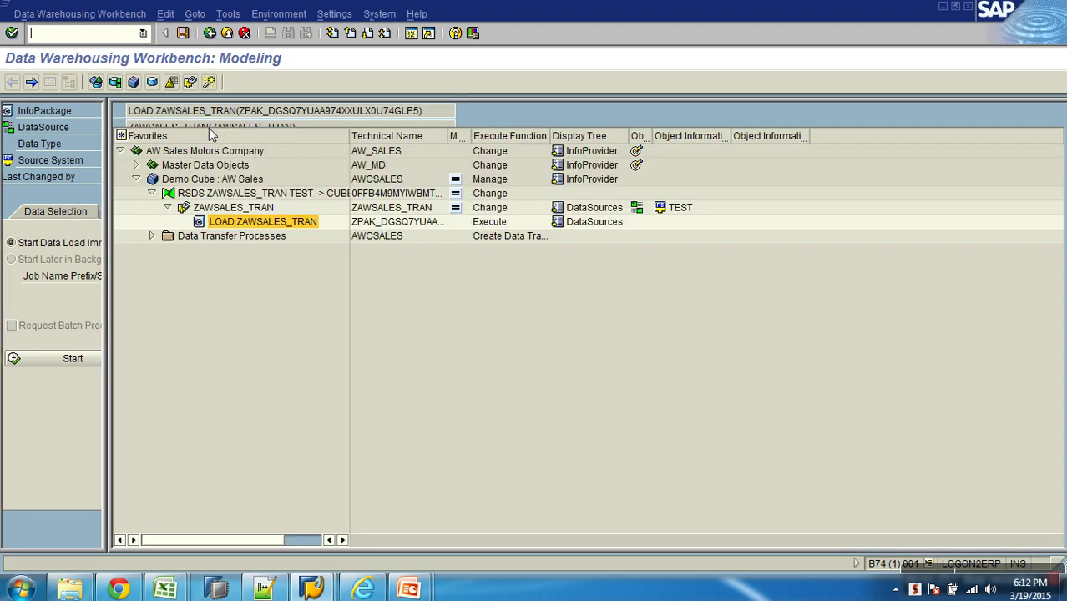
{"action": "left_click", "coordinate": [247, 209]}
{"action": "right_click", "coordinate": [251, 208]}
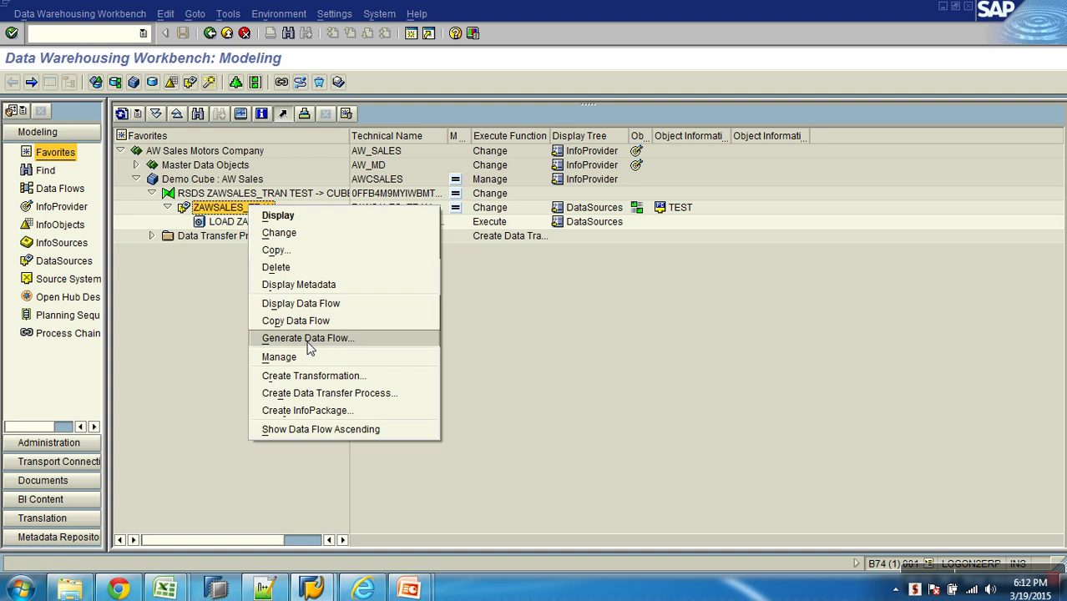
{"action": "left_click", "coordinate": [333, 409]}
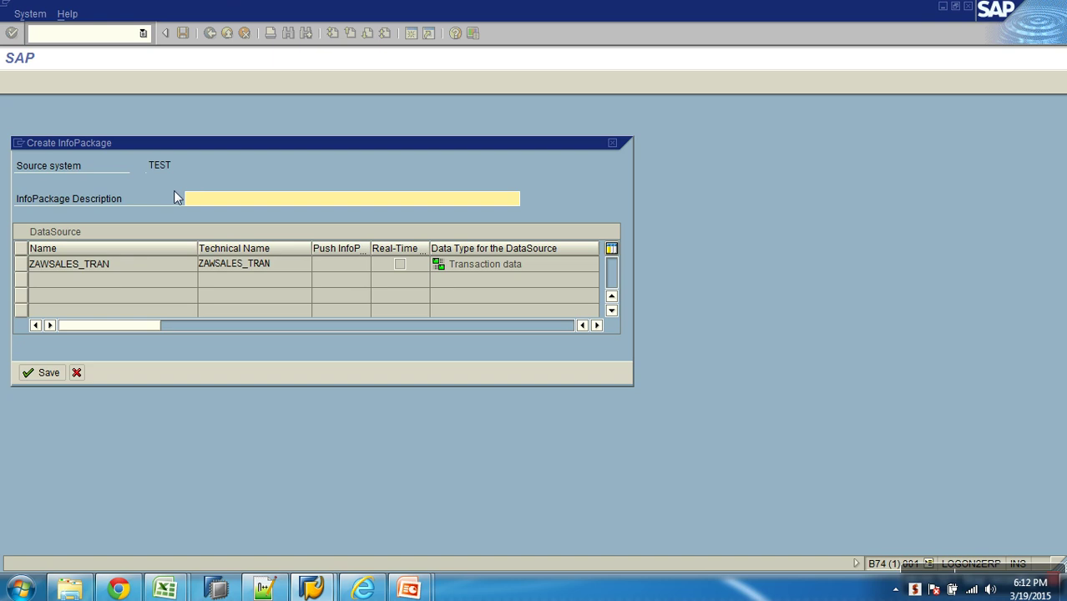
{"action": "left_click", "coordinate": [76, 372]}
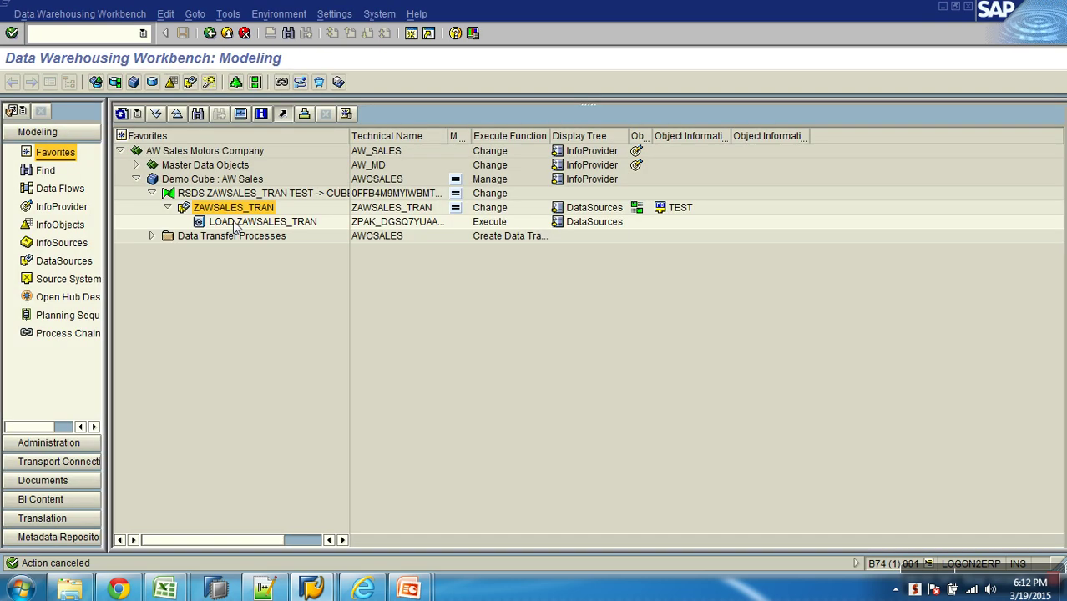
Step: Mute the computer's sound
{"action": "left_click", "coordinate": [989, 588]}
{"action": "left_click", "coordinate": [991, 499]}
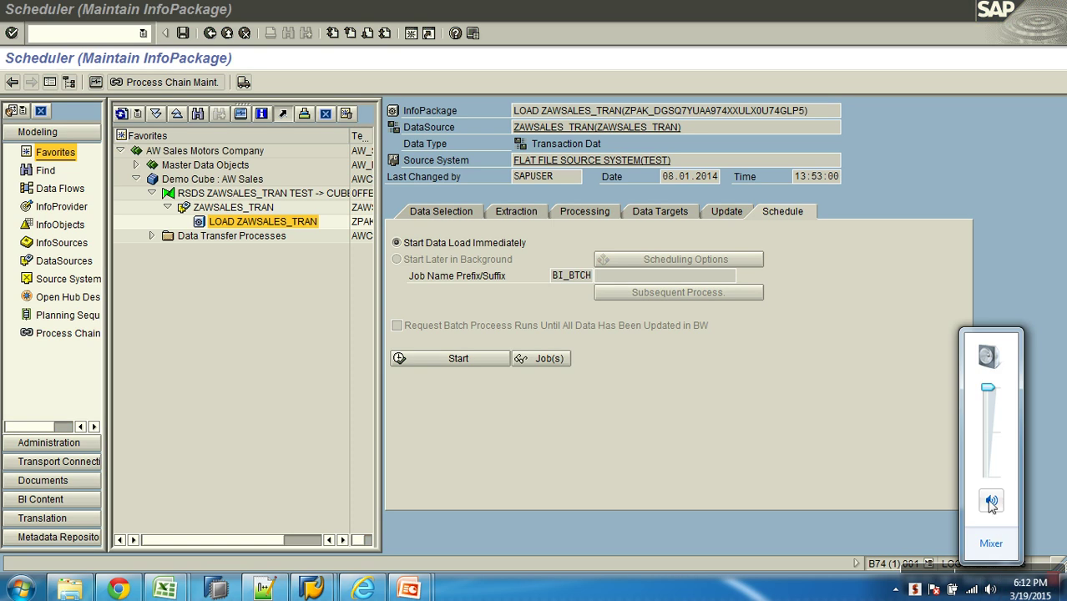
{"action": "left_click", "coordinate": [800, 486]}
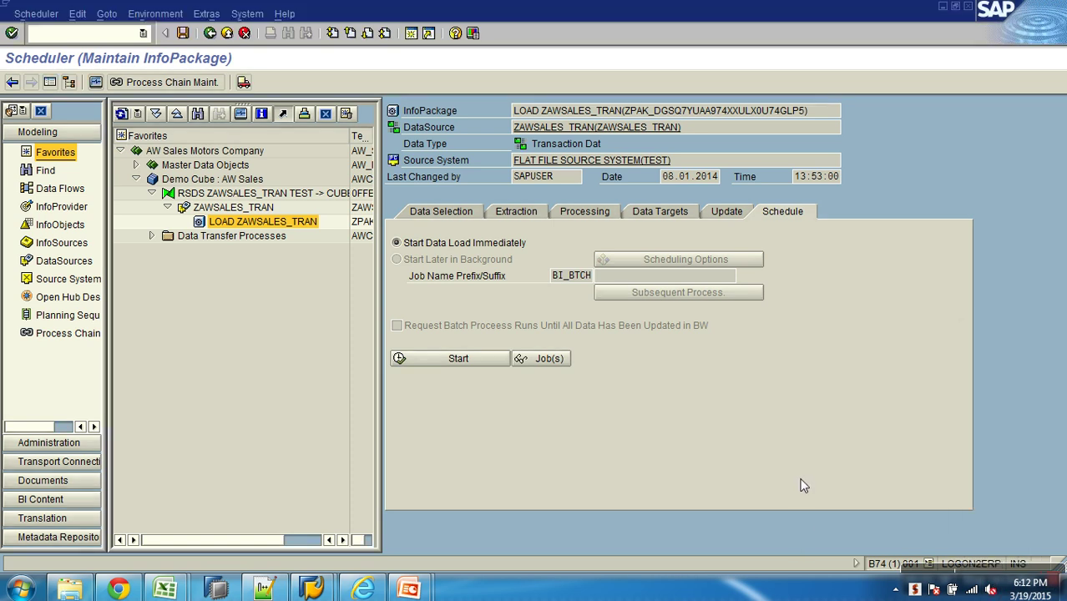
Step: Show the InfoPackage without the navigation tree and examine its technical ID, description and DataSource
{"action": "left_click", "coordinate": [68, 82]}
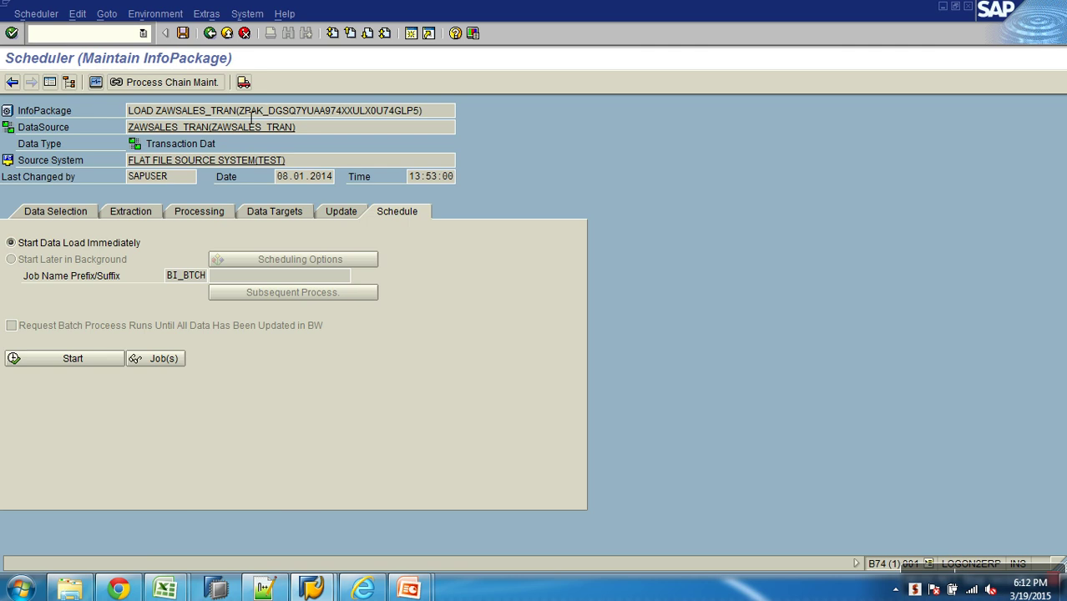
{"action": "left_click_drag", "start_coordinate": [239, 117], "coordinate": [424, 113]}
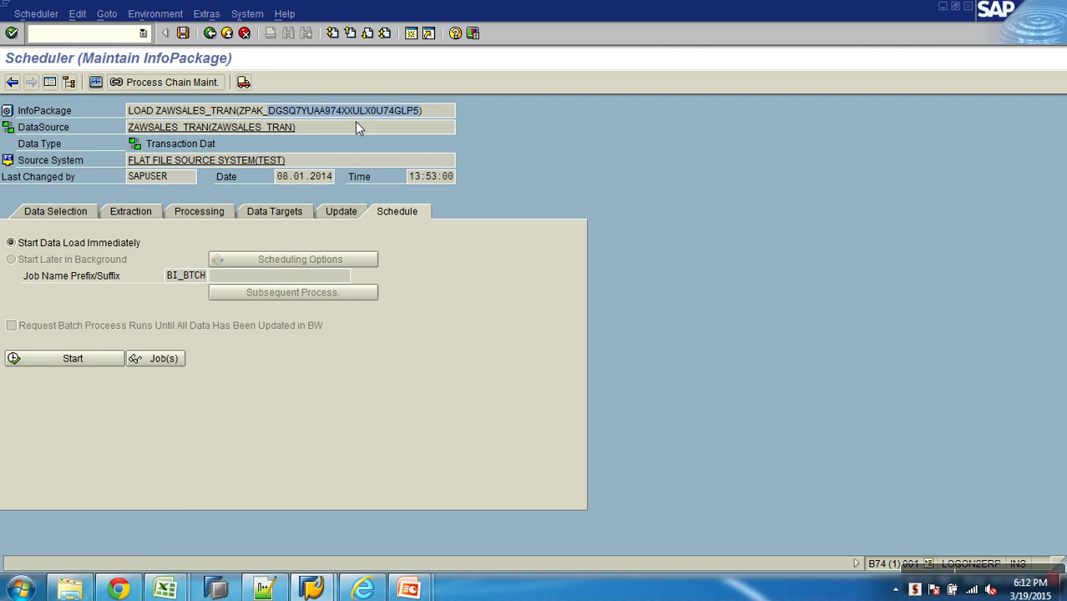
{"action": "left_click_drag", "start_coordinate": [238, 115], "coordinate": [162, 108]}
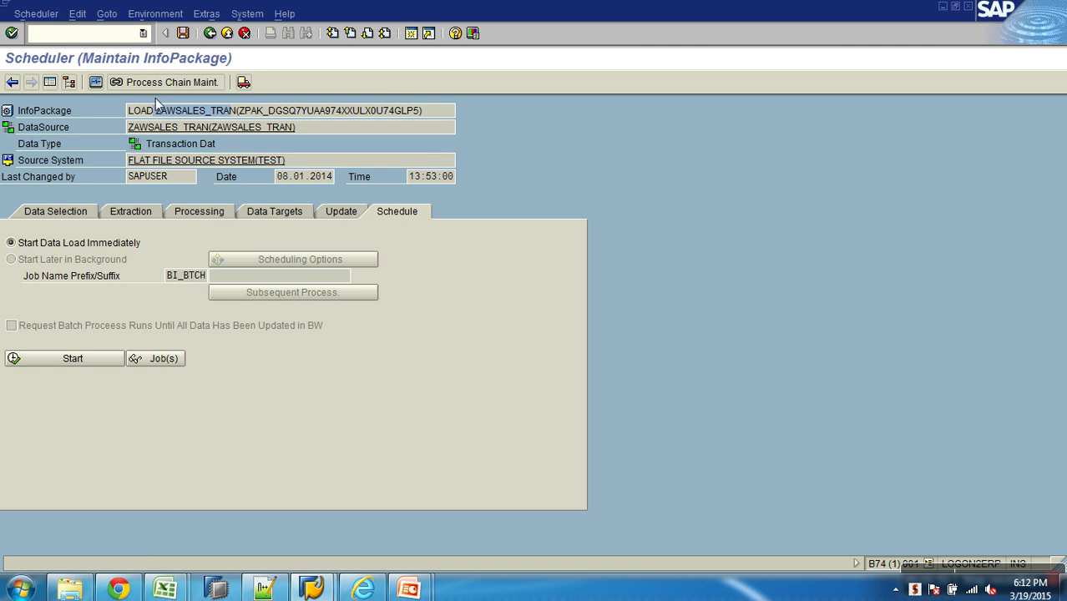
{"action": "left_click", "coordinate": [324, 133]}
{"action": "left_click_drag", "start_coordinate": [323, 133], "coordinate": [130, 129]}
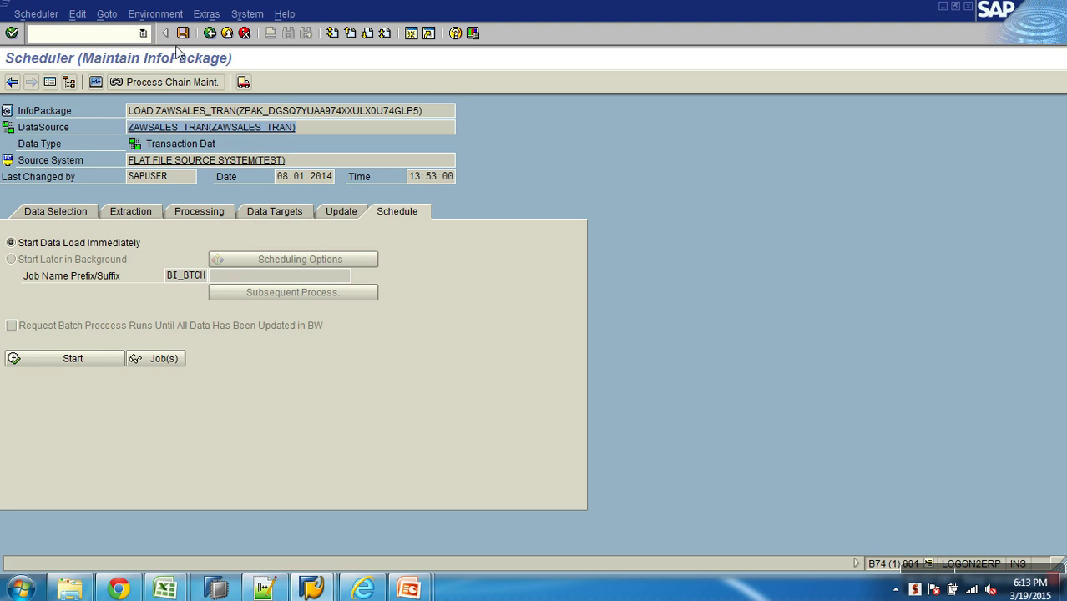
Step: Go back to the tree, check the DataSource name in a new InfoPackage dialog for ZAWSALES_TRAN, and cancel creation
{"action": "left_click", "coordinate": [210, 33]}
{"action": "right_click", "coordinate": [261, 212]}
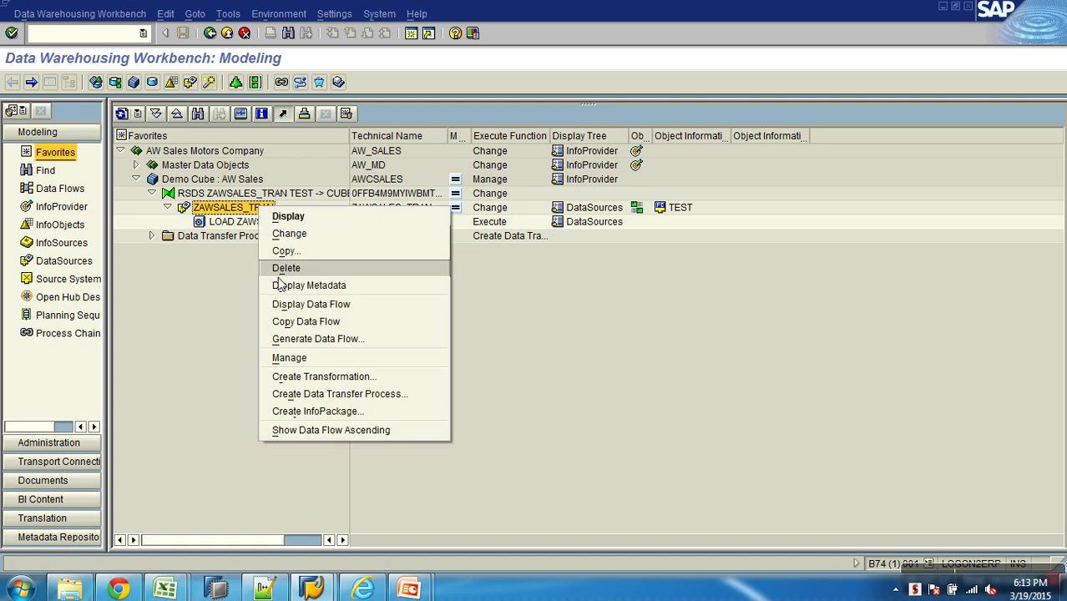
{"action": "left_click", "coordinate": [338, 411]}
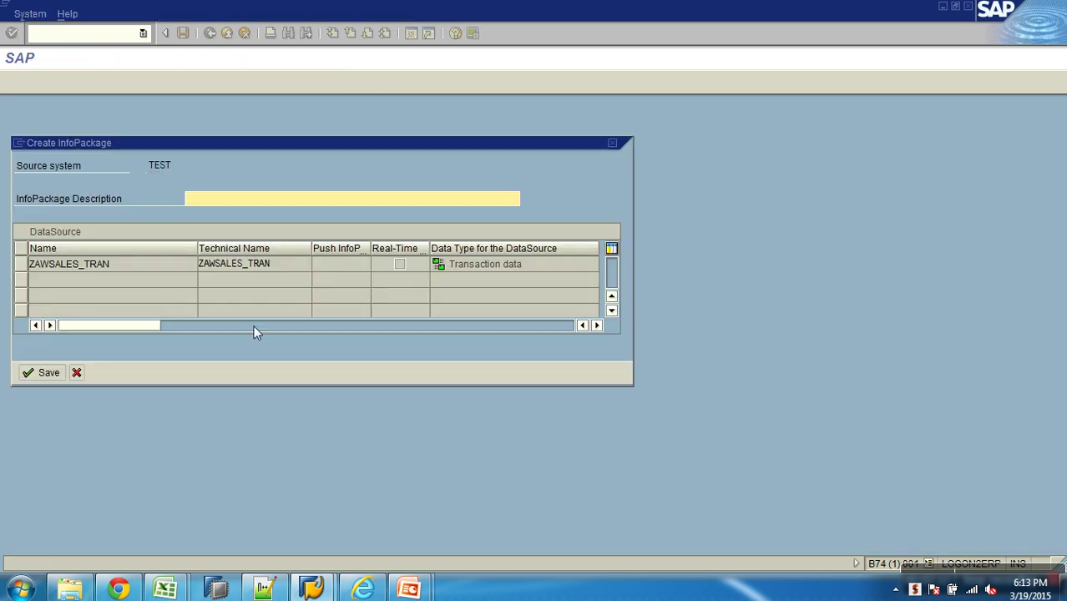
{"action": "double_click", "coordinate": [145, 267]}
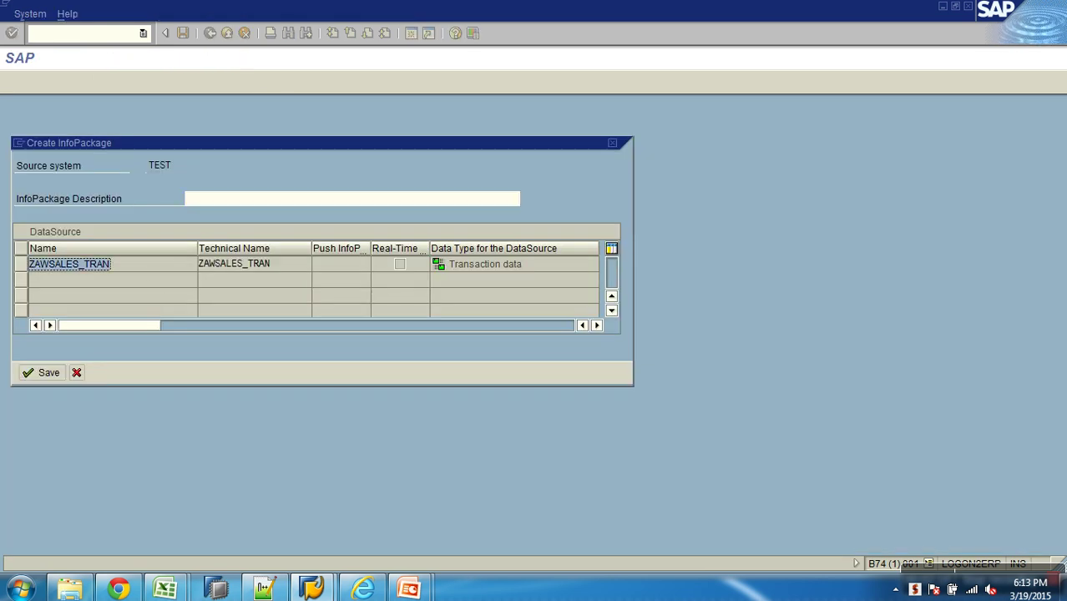
{"action": "left_click", "coordinate": [125, 270]}
{"action": "left_click_drag", "start_coordinate": [125, 269], "coordinate": [9, 254]}
{"action": "left_click", "coordinate": [76, 372]}
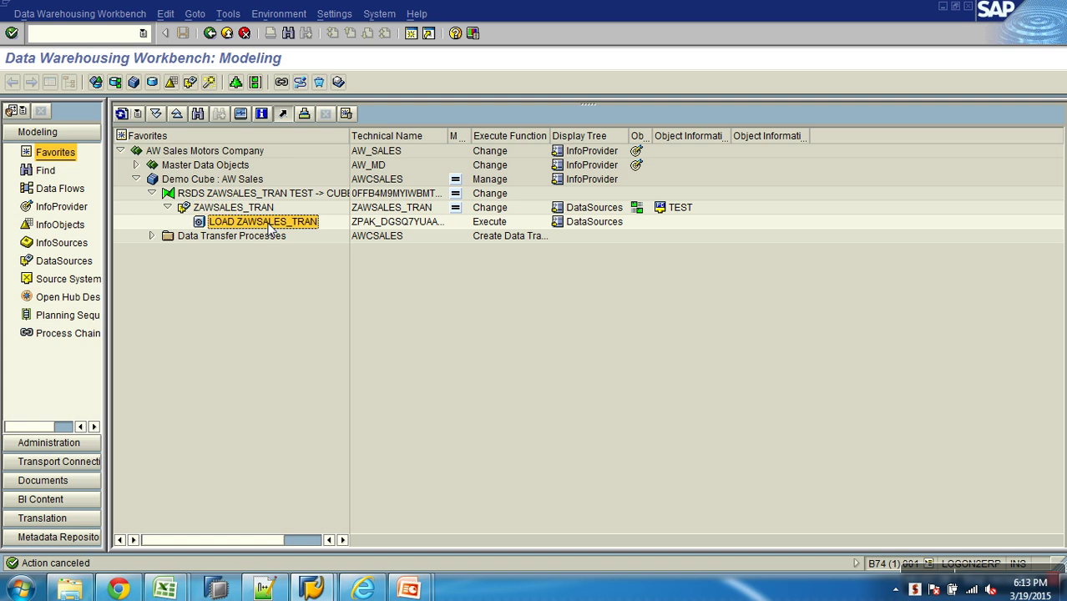
Step: Open the LOAD ZAWSALES_TRAN InfoPackage without the navigation tree and examine its DataSource, data type and source system
{"action": "double_click", "coordinate": [267, 223]}
{"action": "left_click", "coordinate": [50, 83]}
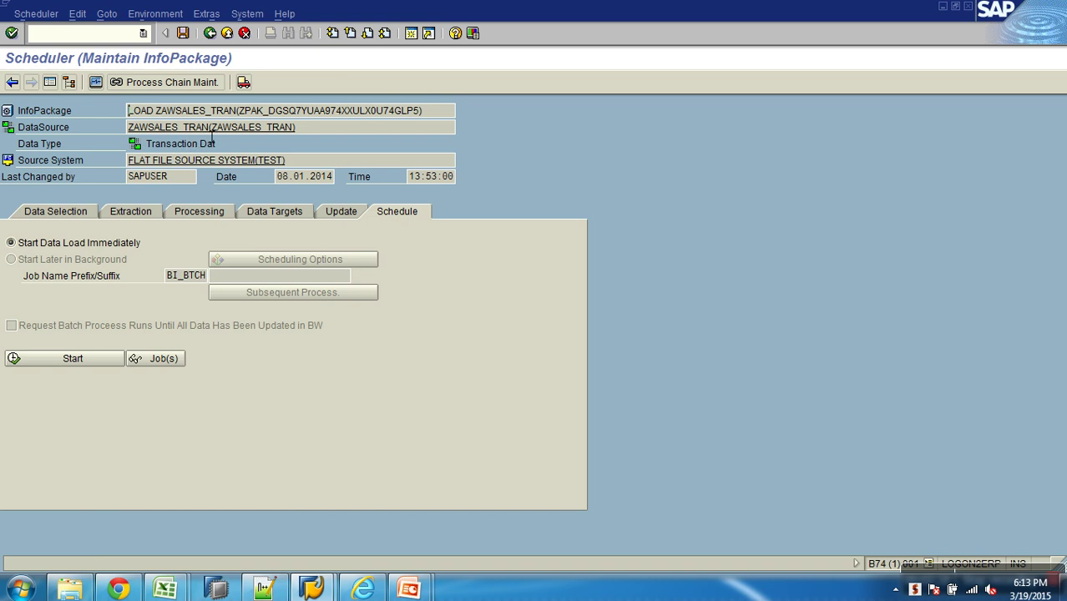
{"action": "left_click_drag", "start_coordinate": [204, 132], "coordinate": [121, 127]}
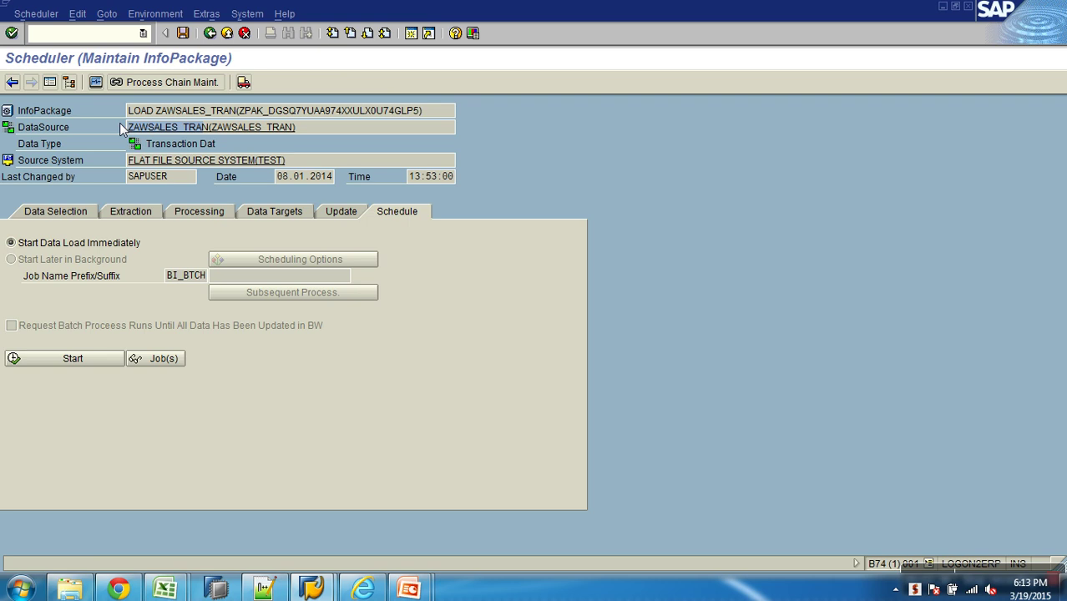
{"action": "left_click_drag", "start_coordinate": [207, 130], "coordinate": [74, 125]}
{"action": "left_click", "coordinate": [345, 111]}
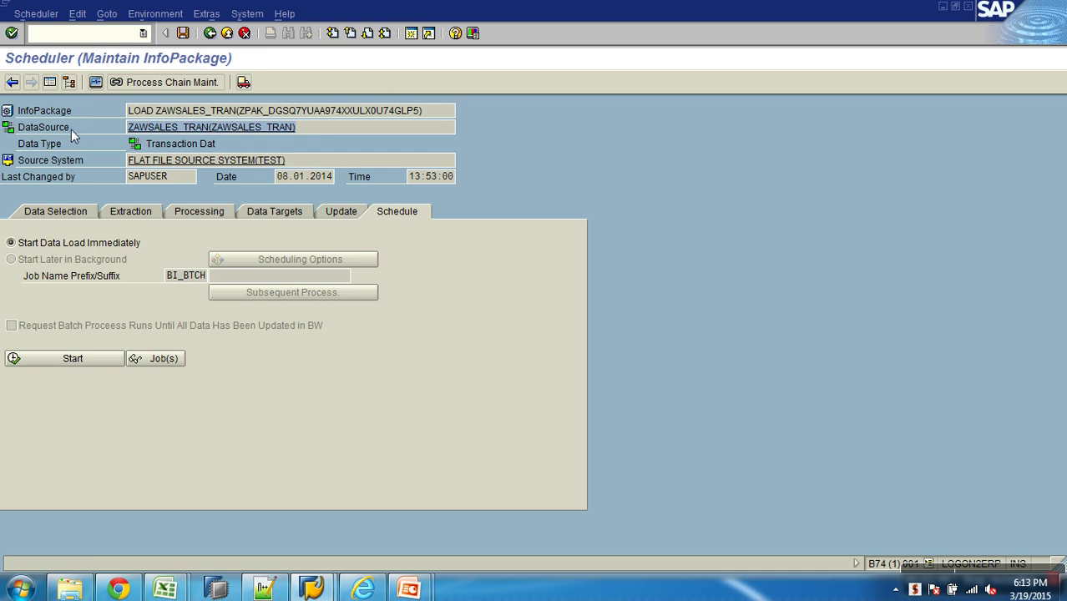
{"action": "left_click", "coordinate": [61, 142]}
{"action": "left_click", "coordinate": [198, 147]}
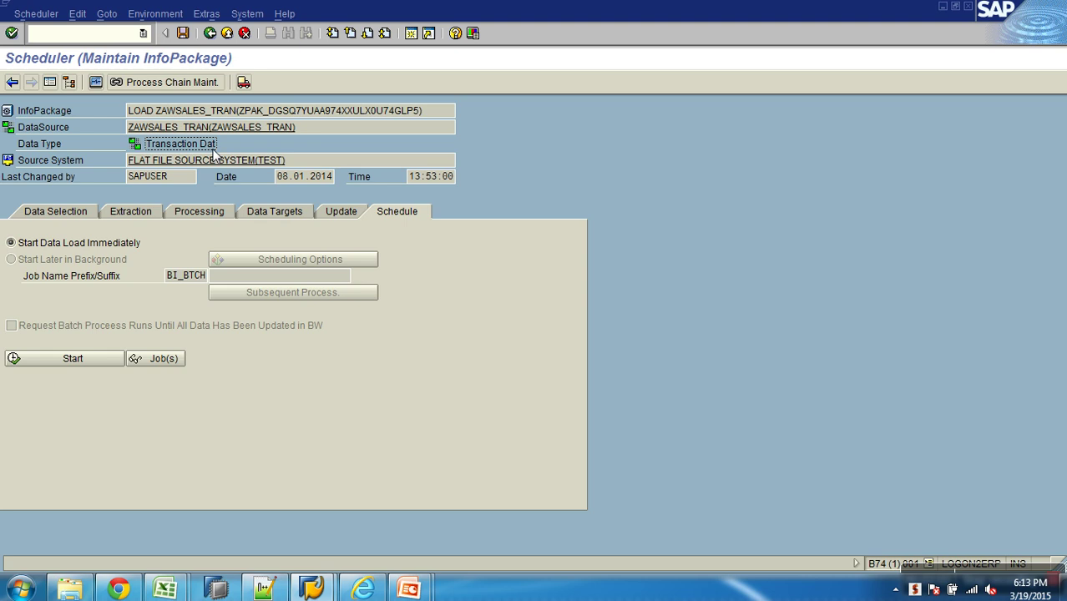
{"action": "left_click", "coordinate": [136, 164]}
{"action": "left_click_drag", "start_coordinate": [138, 164], "coordinate": [292, 163]}
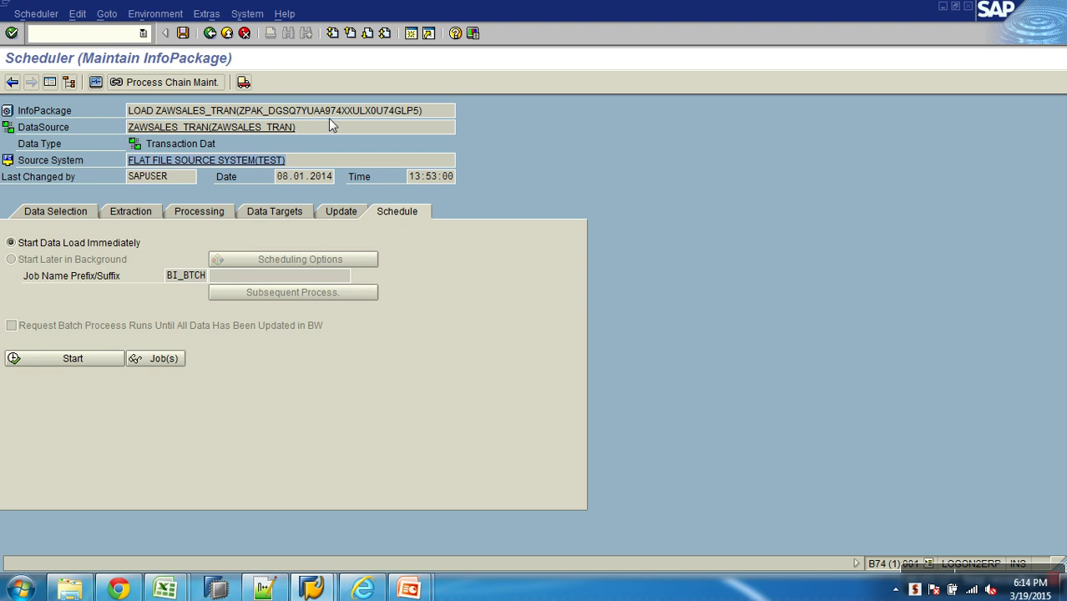
Step: Examine the InfoPackage's DataSource and source system again, along with who last changed it and the change date and time
{"action": "left_click", "coordinate": [210, 123]}
{"action": "left_click", "coordinate": [302, 130]}
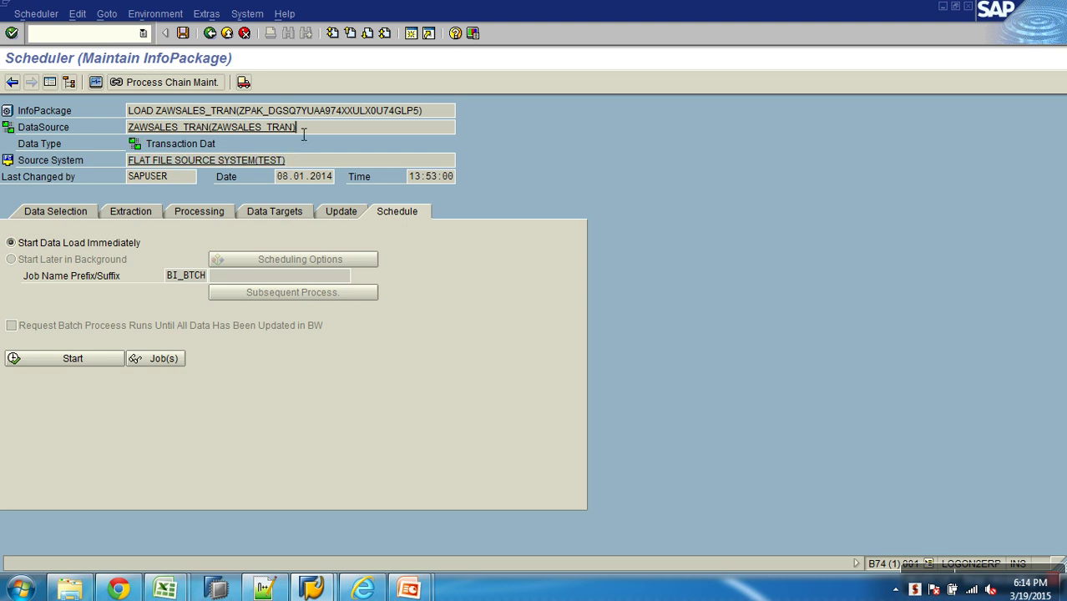
{"action": "left_click_drag", "start_coordinate": [304, 132], "coordinate": [128, 129]}
{"action": "left_click", "coordinate": [228, 133]}
{"action": "left_click_drag", "start_coordinate": [302, 165], "coordinate": [134, 161]}
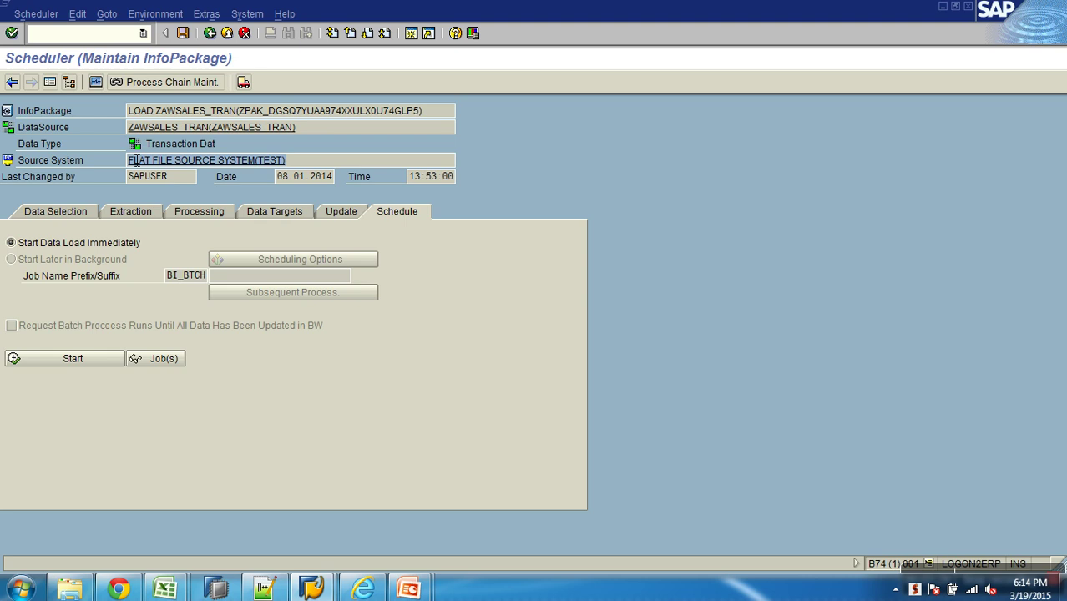
{"action": "double_click", "coordinate": [179, 183]}
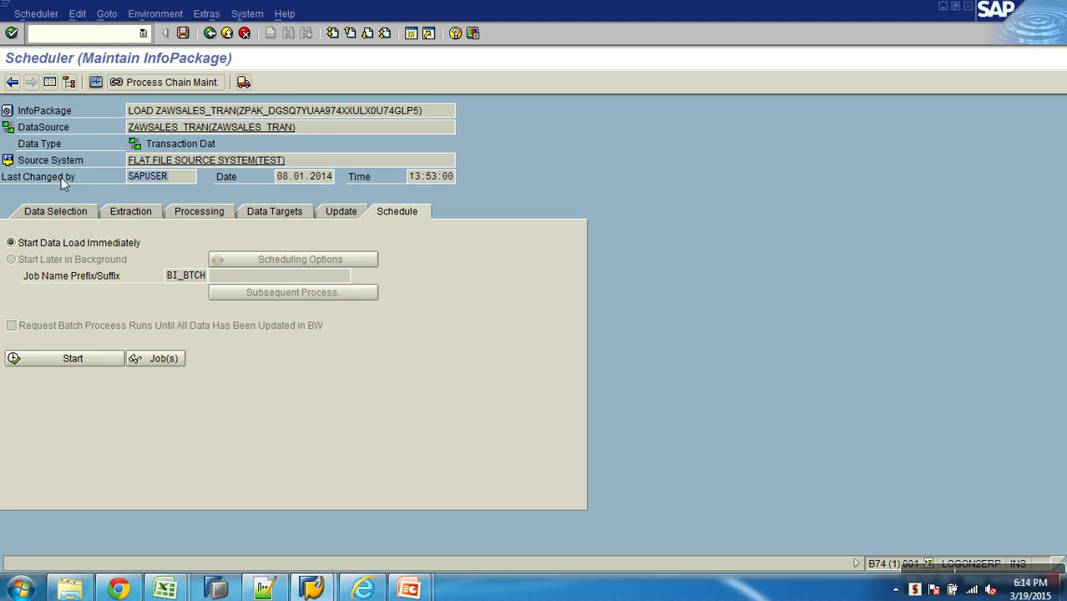
{"action": "left_click_drag", "start_coordinate": [277, 177], "coordinate": [454, 176]}
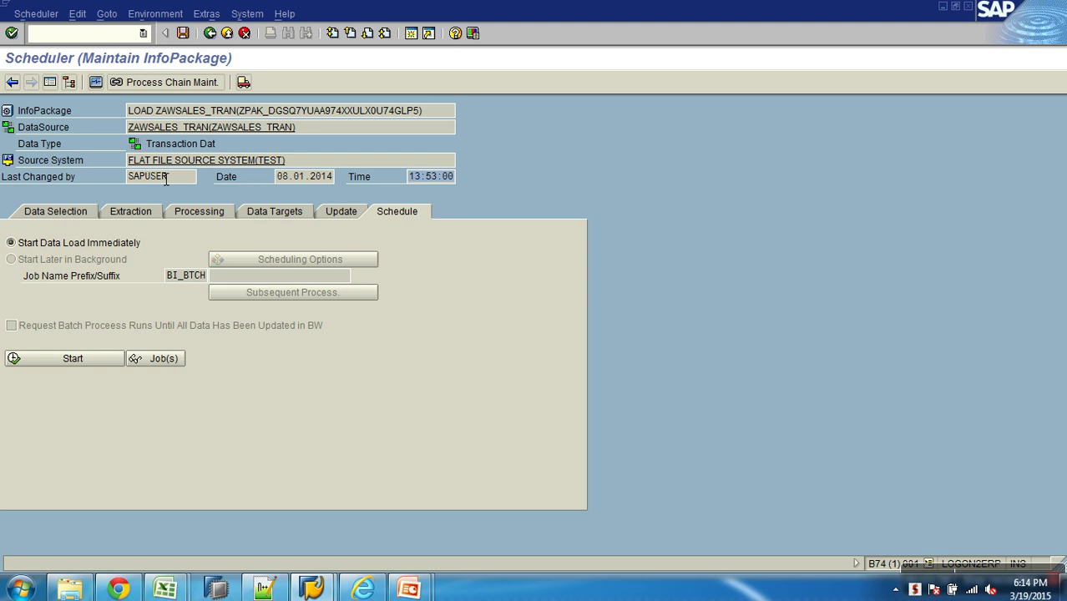
Step: Step through every settings section of the InfoPackage in order, from data selection to schedule
{"action": "left_click", "coordinate": [68, 213]}
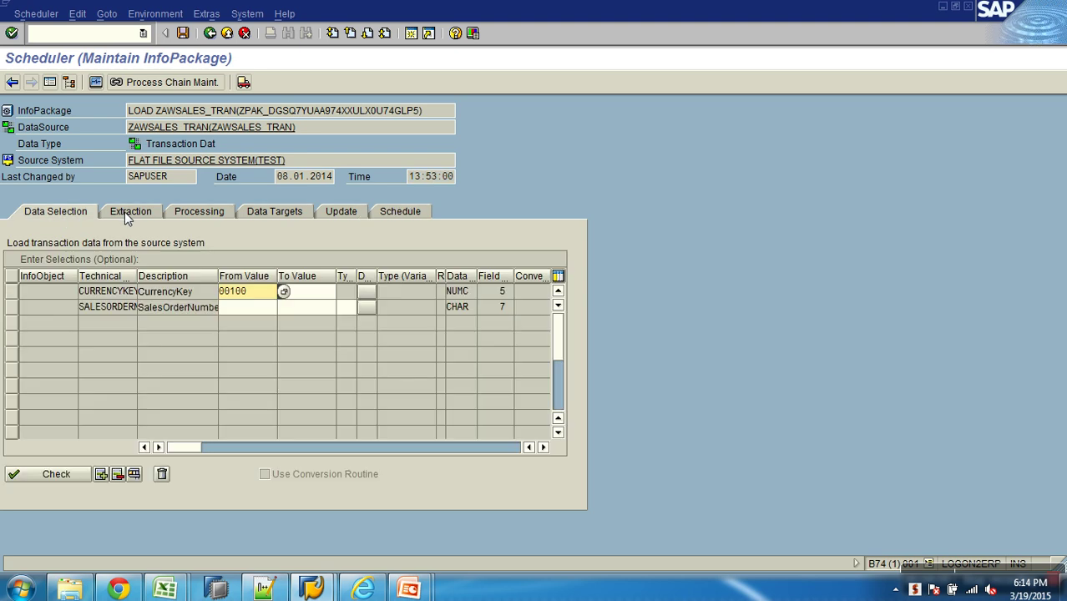
{"action": "left_click", "coordinate": [126, 214]}
{"action": "left_click", "coordinate": [215, 216]}
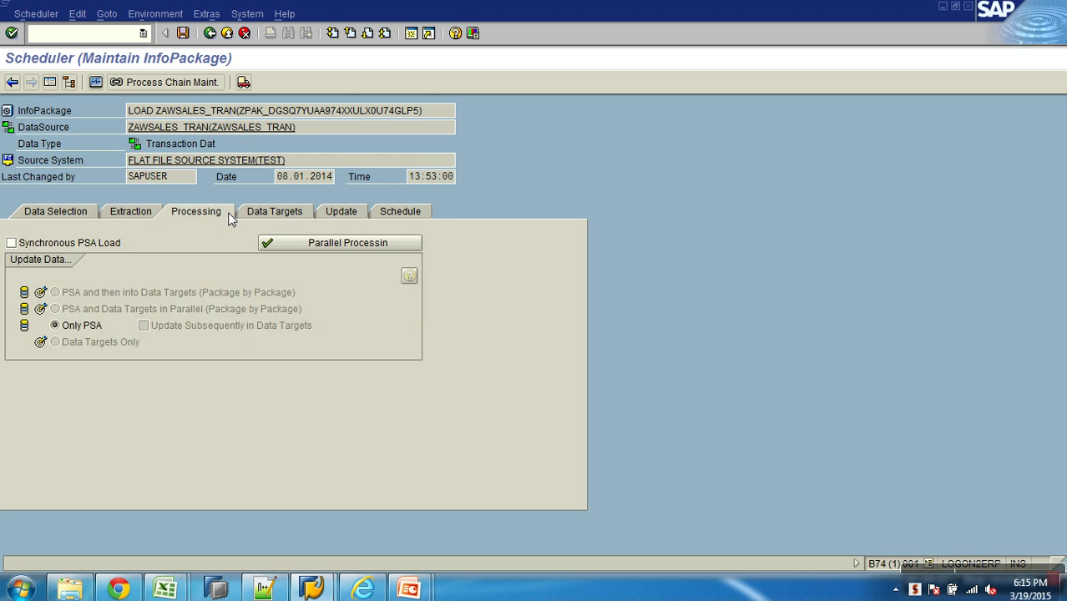
{"action": "left_click", "coordinate": [275, 211]}
{"action": "left_click", "coordinate": [343, 214]}
{"action": "left_click", "coordinate": [405, 214]}
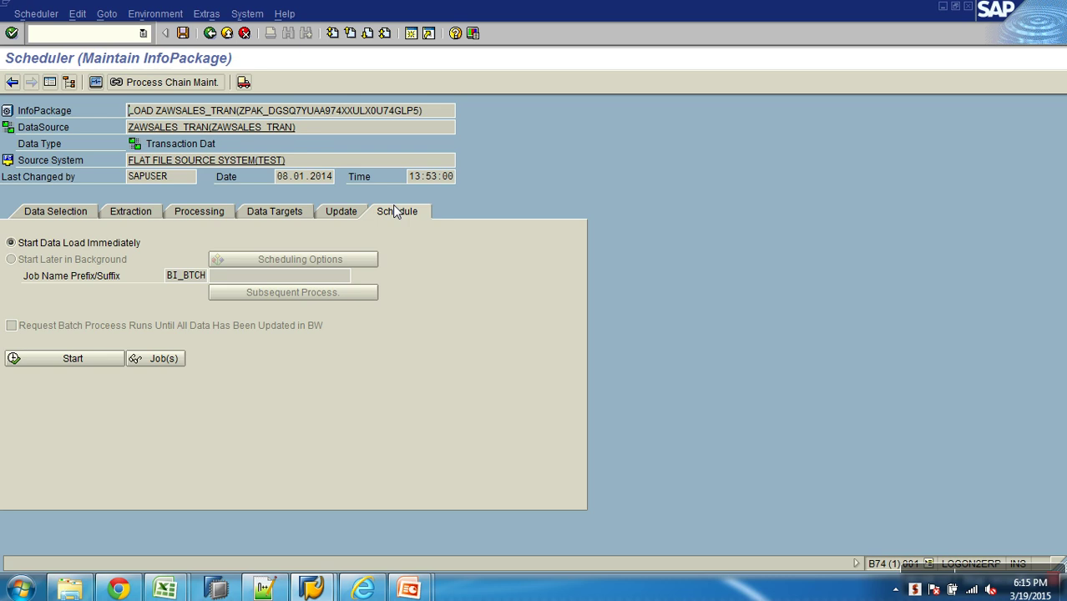
Step: Review the InfoPackage's data selection, extraction file, PSA processing, data target and update mode settings in detail
{"action": "left_click", "coordinate": [70, 213]}
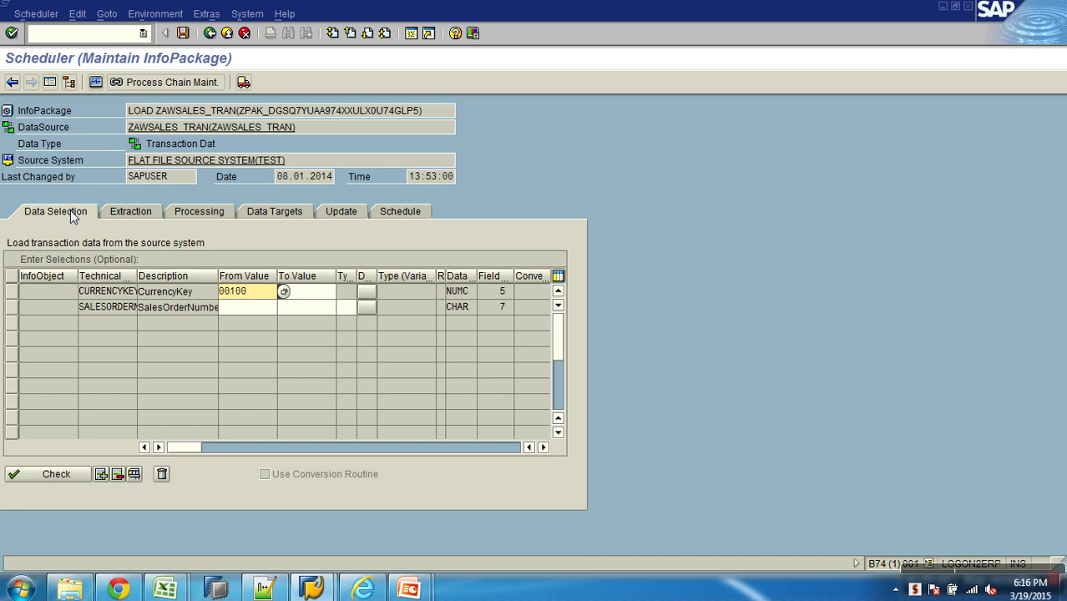
{"action": "left_click", "coordinate": [111, 213]}
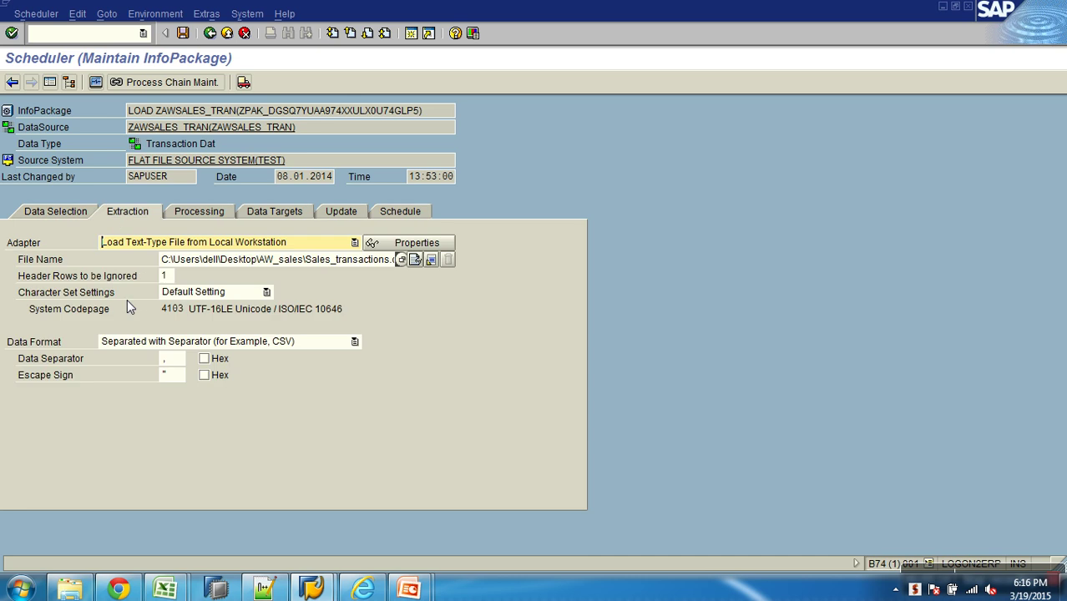
{"action": "left_click", "coordinate": [233, 260]}
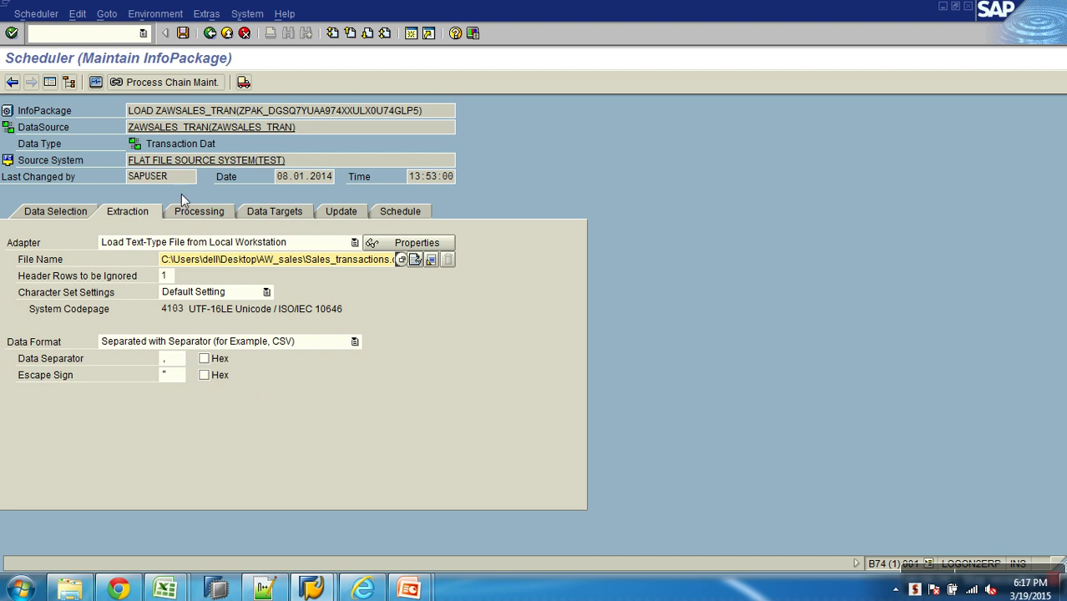
{"action": "left_click", "coordinate": [200, 214]}
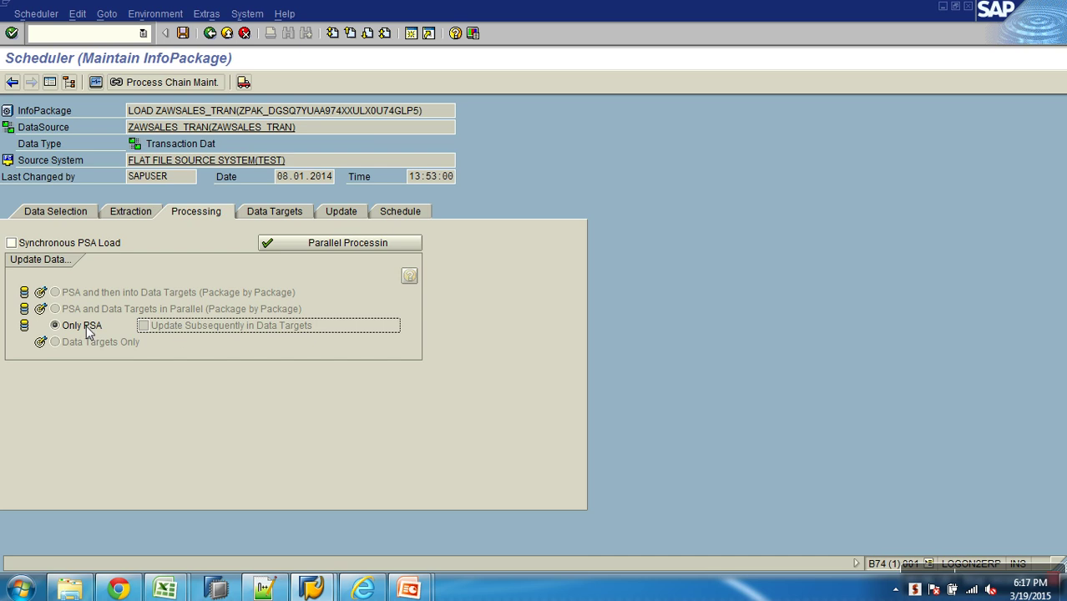
{"action": "left_click", "coordinate": [80, 293]}
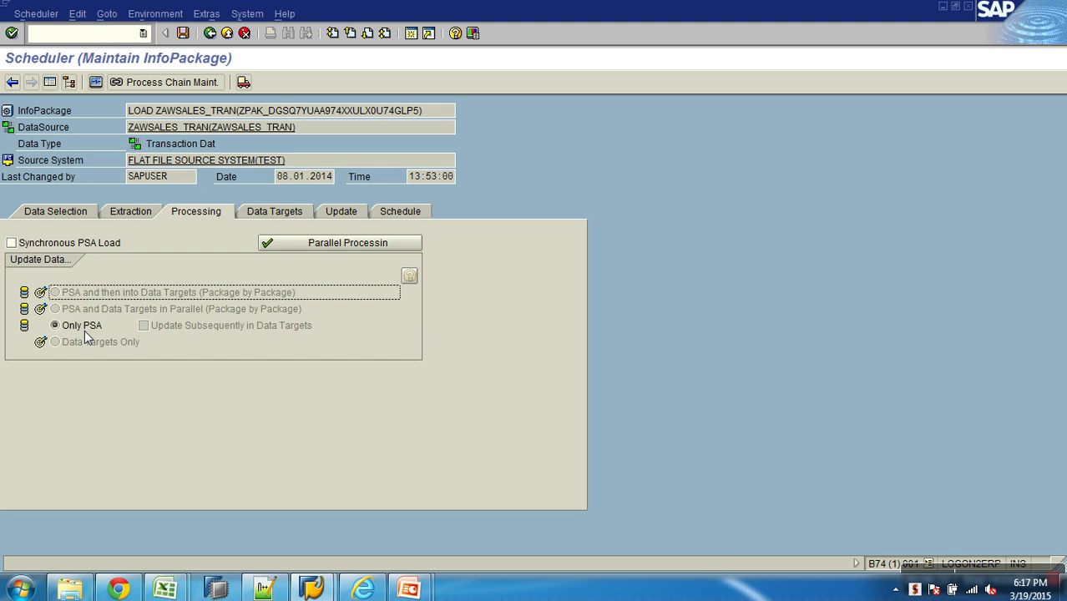
{"action": "left_click", "coordinate": [265, 214]}
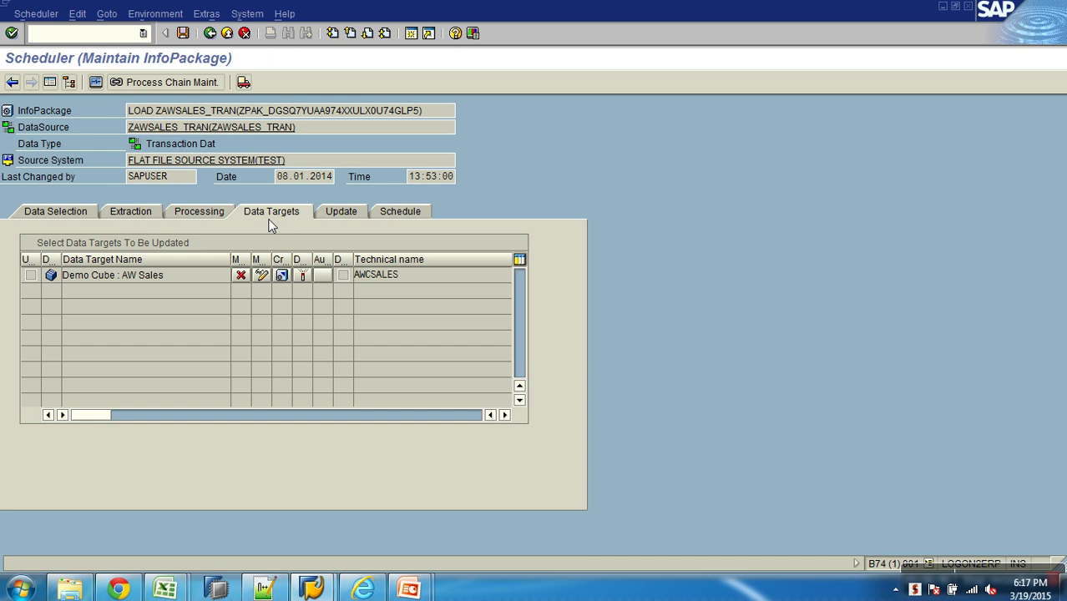
{"action": "left_click", "coordinate": [341, 212]}
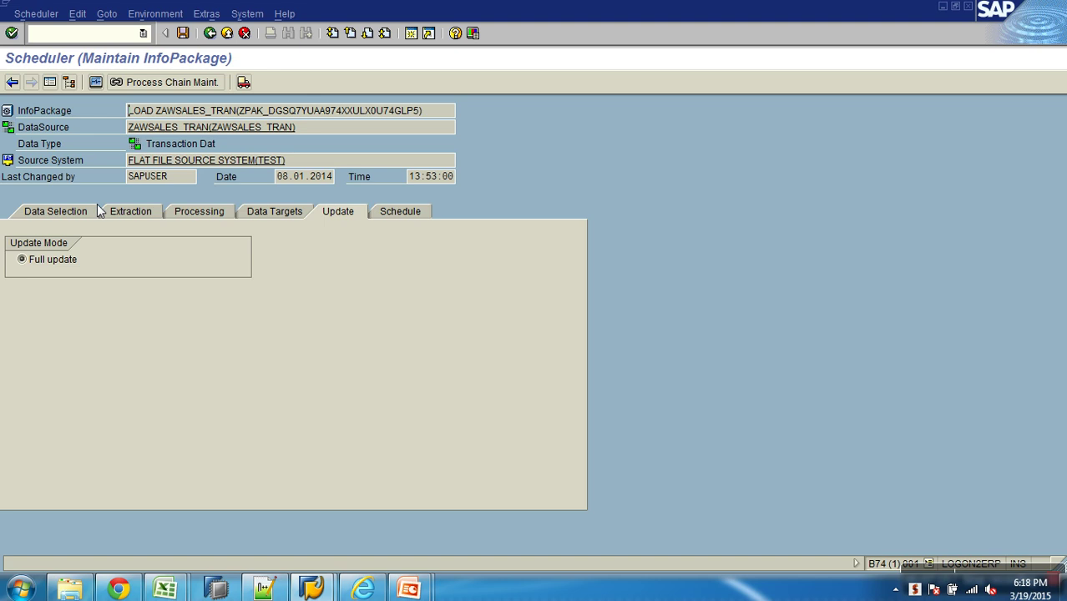
Step: Review the InfoPackage's data selection and update mode, then examine the delta process in the extraction settings of the ZAWSALES_TRAN DataSource
{"action": "left_click", "coordinate": [63, 212]}
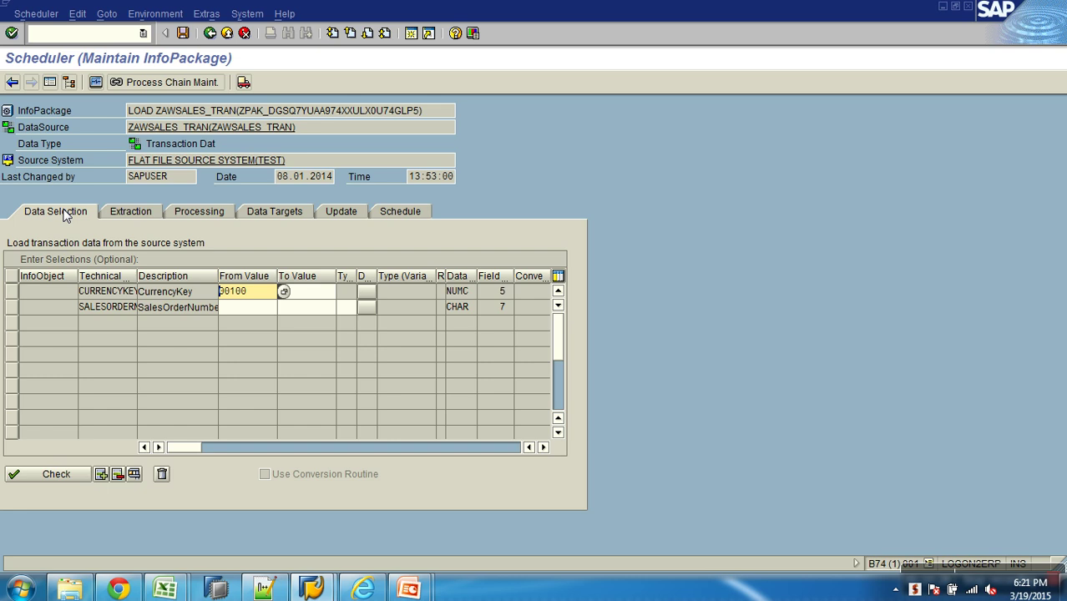
{"action": "left_click", "coordinate": [346, 212]}
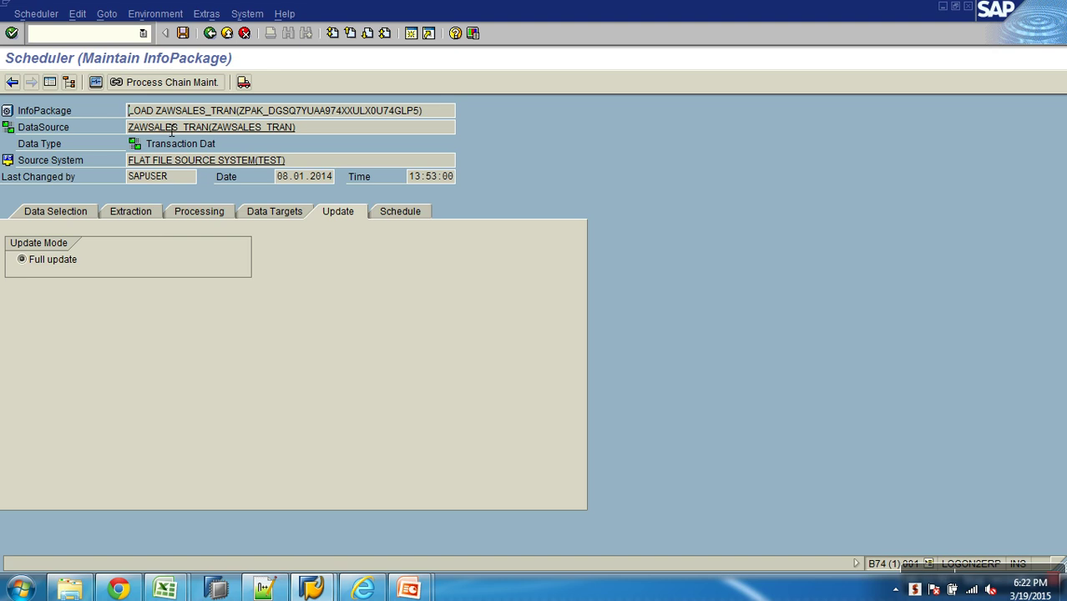
{"action": "double_click", "coordinate": [226, 131]}
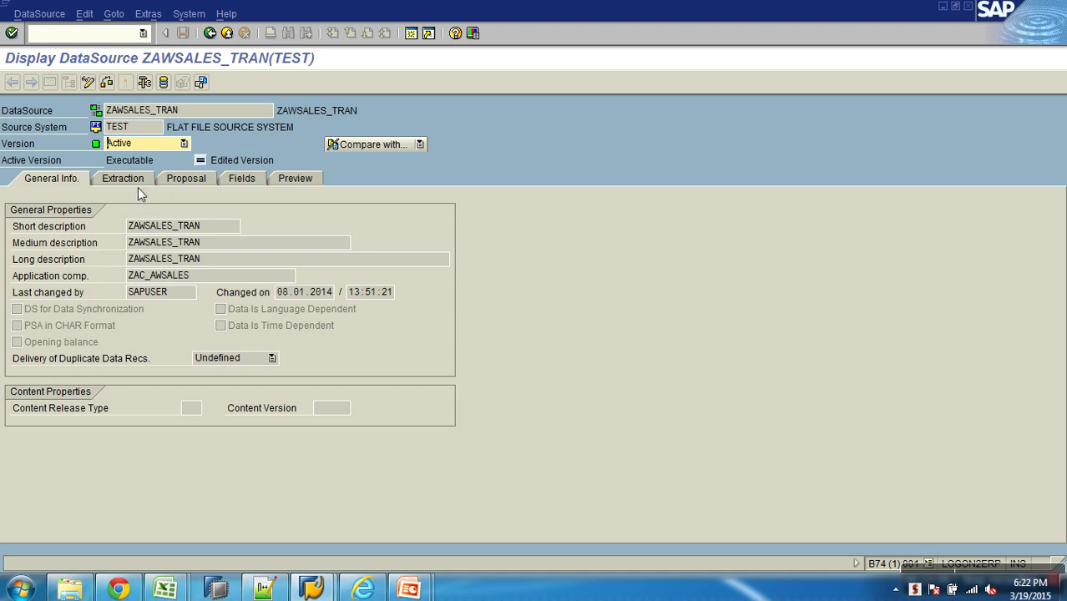
{"action": "left_click", "coordinate": [137, 180]}
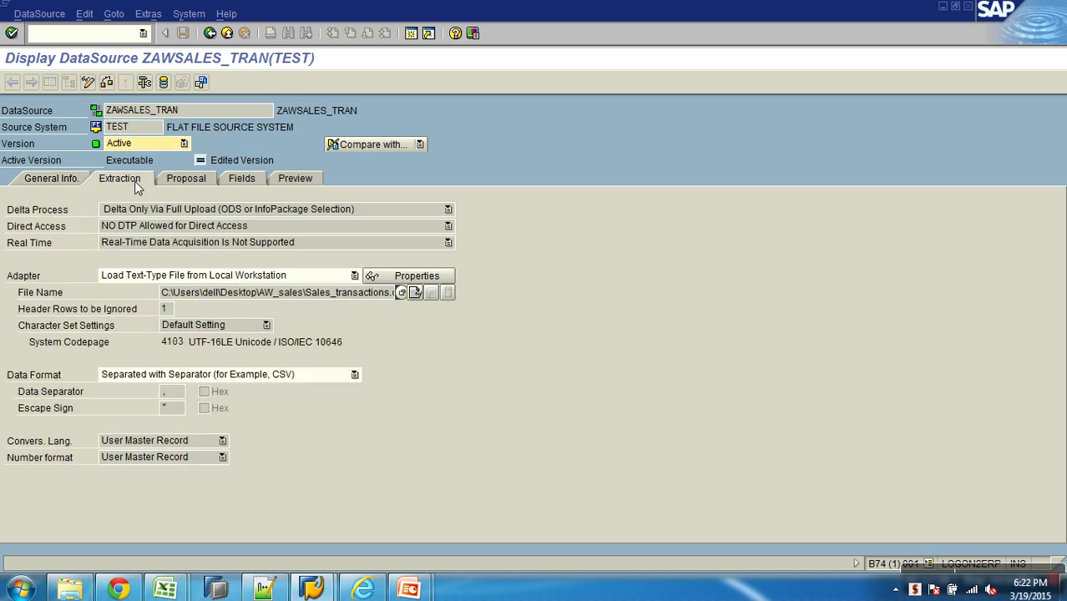
{"action": "left_click", "coordinate": [38, 213]}
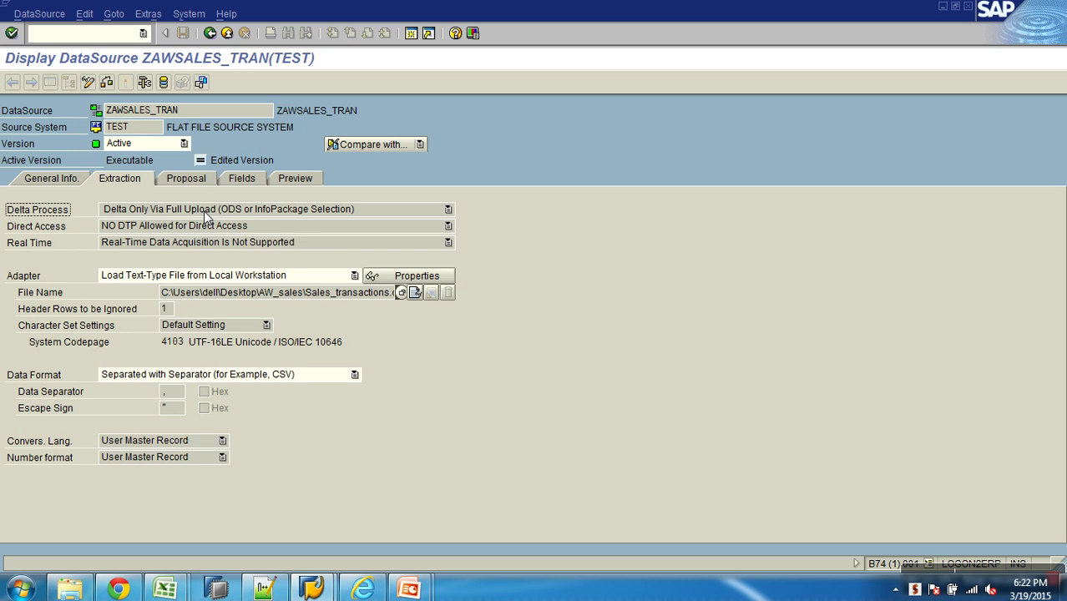
{"action": "left_click", "coordinate": [210, 33]}
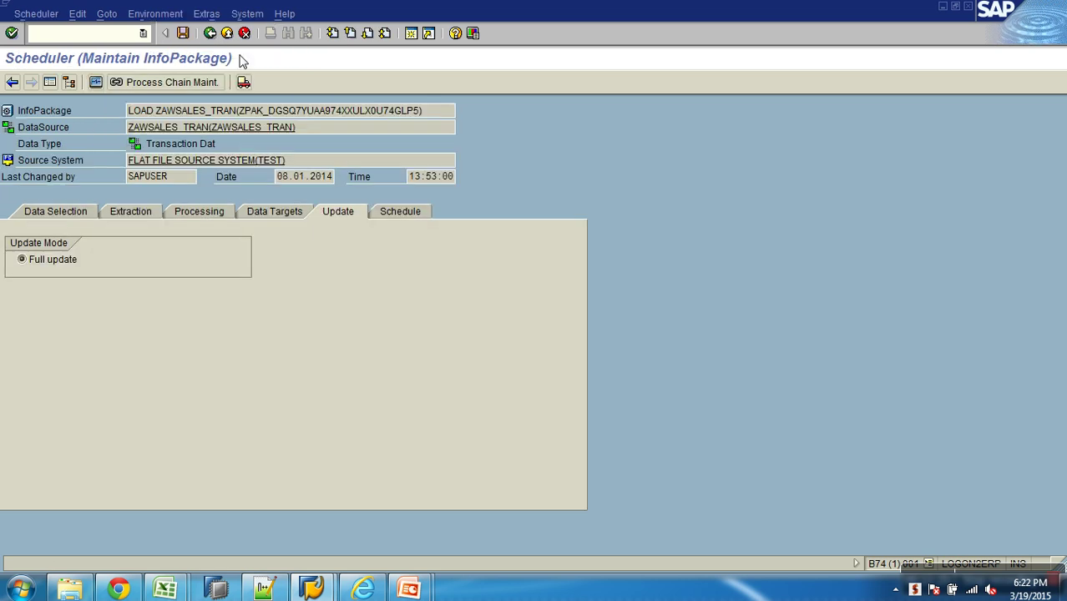
Step: Open the Init Load InfoPackage of the Sales Header cube in sales info area ZIA_SALES and hide the navigation tree
{"action": "left_click", "coordinate": [228, 33]}
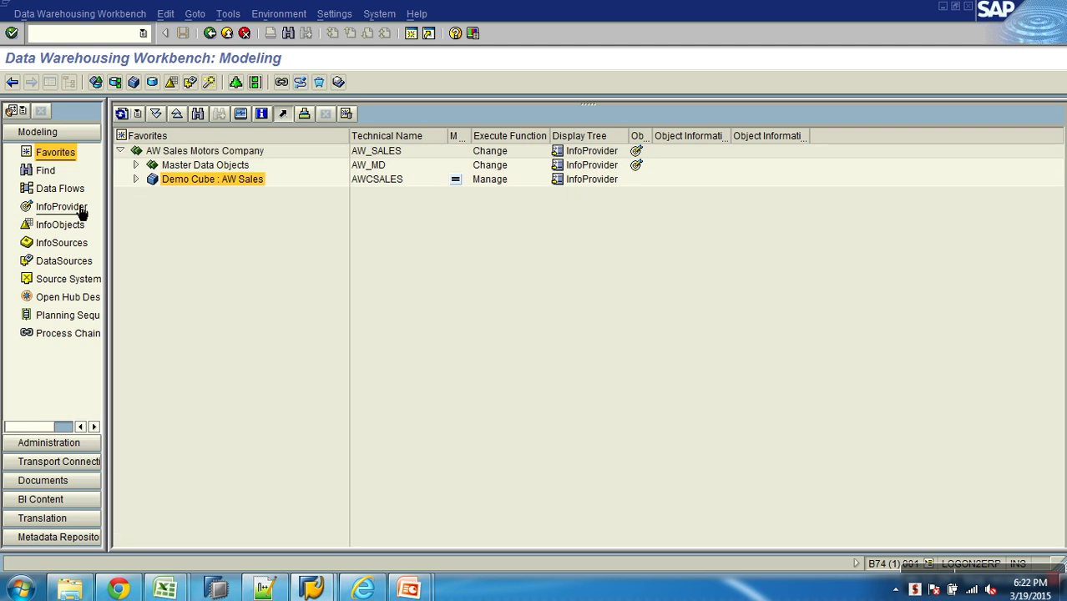
{"action": "left_click", "coordinate": [81, 211]}
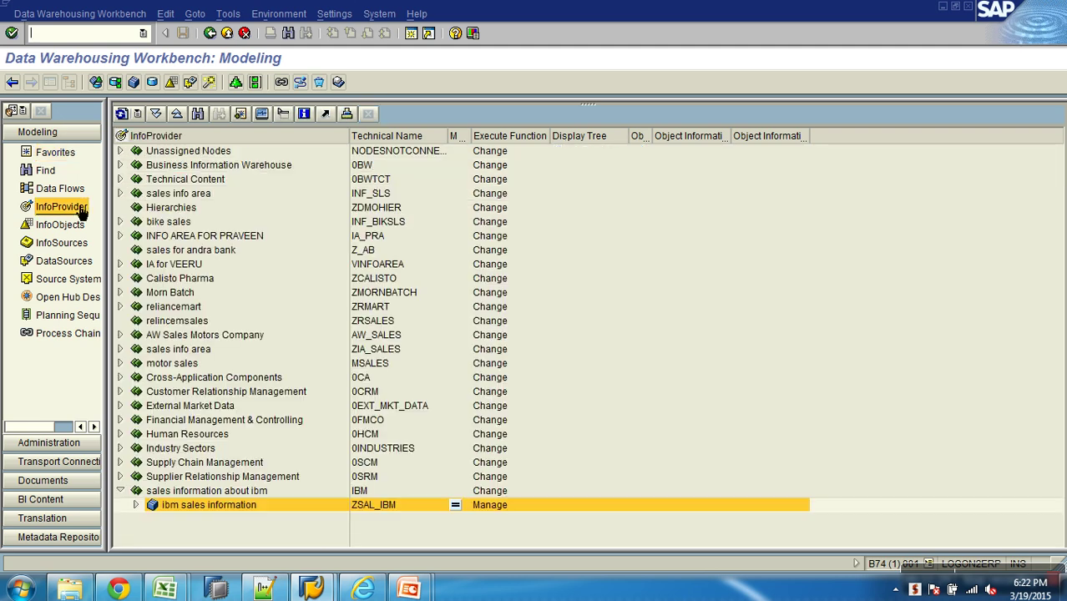
{"action": "left_click", "coordinate": [119, 349]}
{"action": "left_click", "coordinate": [135, 364]}
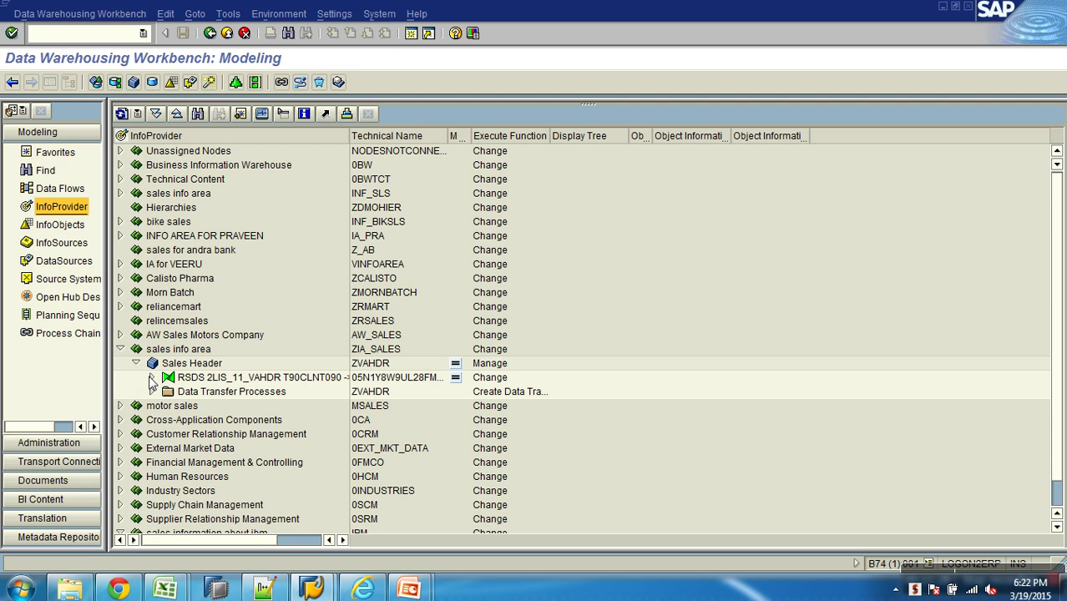
{"action": "left_click", "coordinate": [151, 377]}
{"action": "left_click", "coordinate": [167, 391]}
{"action": "double_click", "coordinate": [226, 406]}
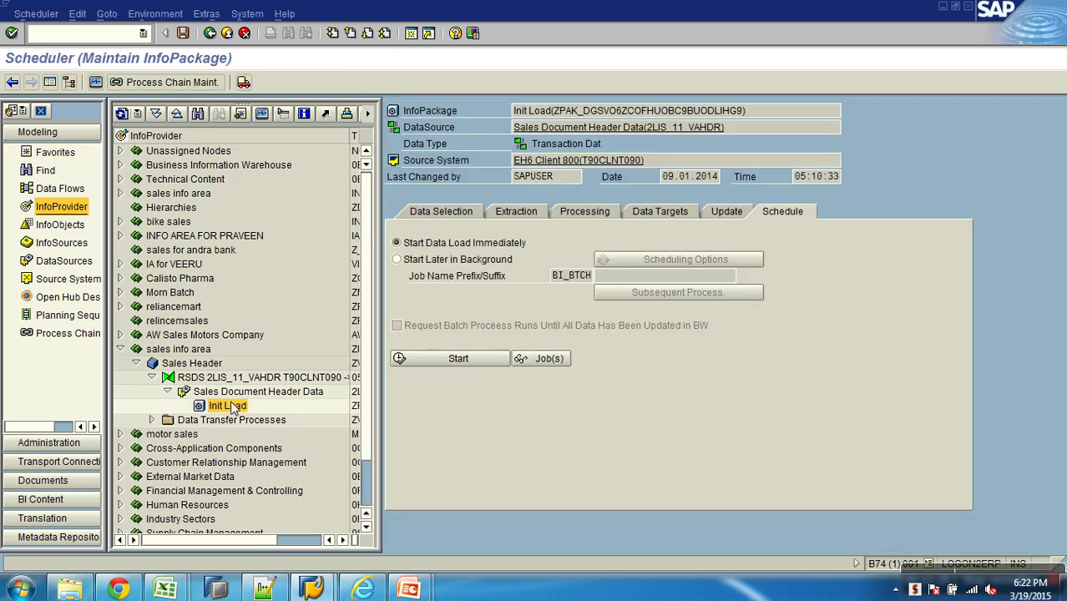
{"action": "left_click", "coordinate": [69, 81]}
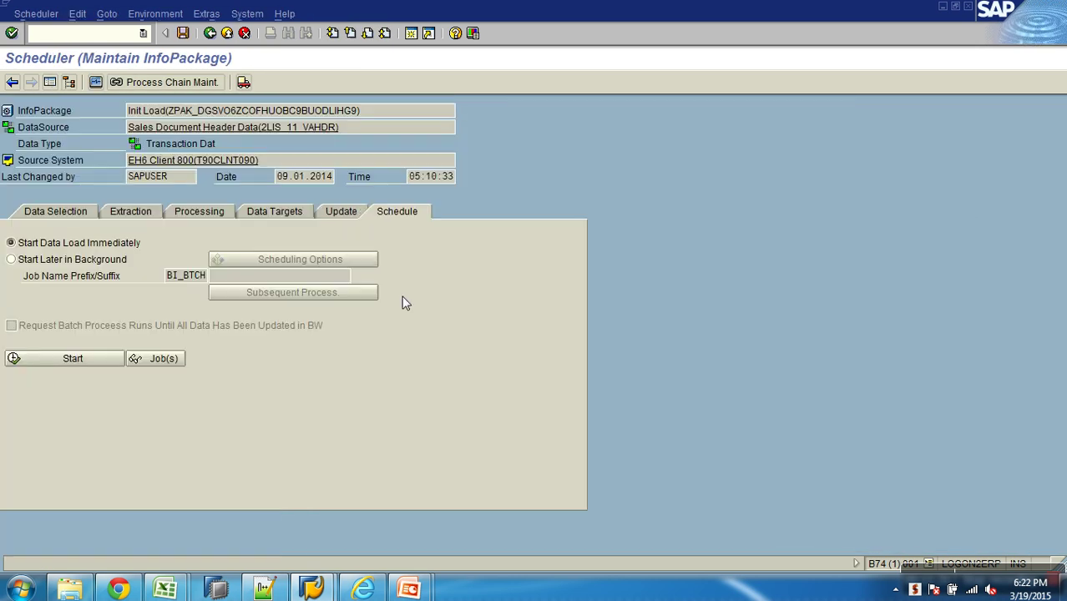
Step: Examine the Init Load update modes, switching to Initialize Delta Process and back to Delta Update
{"action": "left_click", "coordinate": [337, 215]}
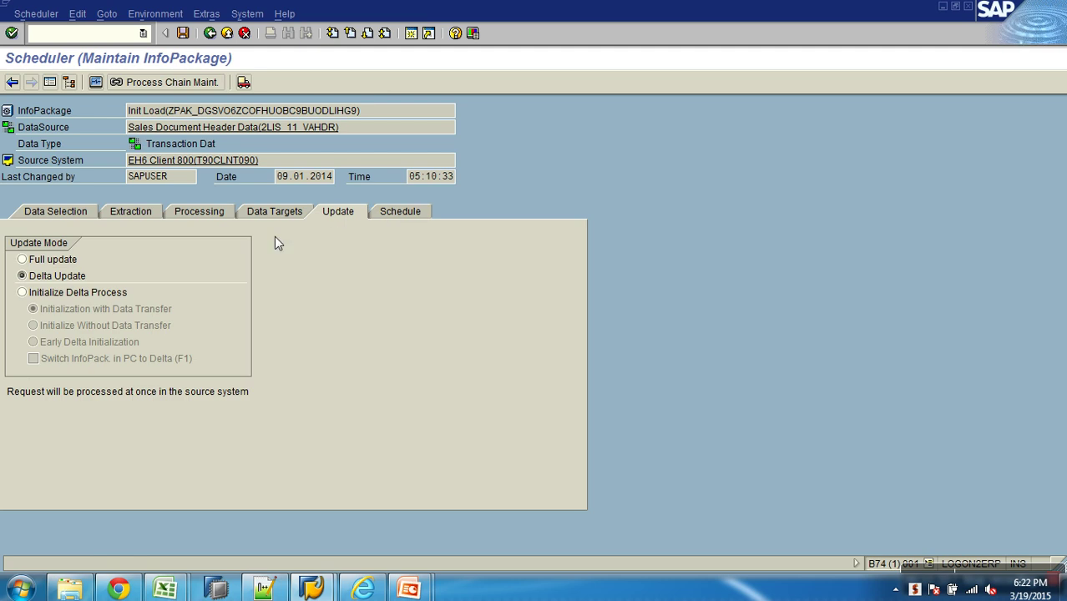
{"action": "left_click", "coordinate": [59, 293]}
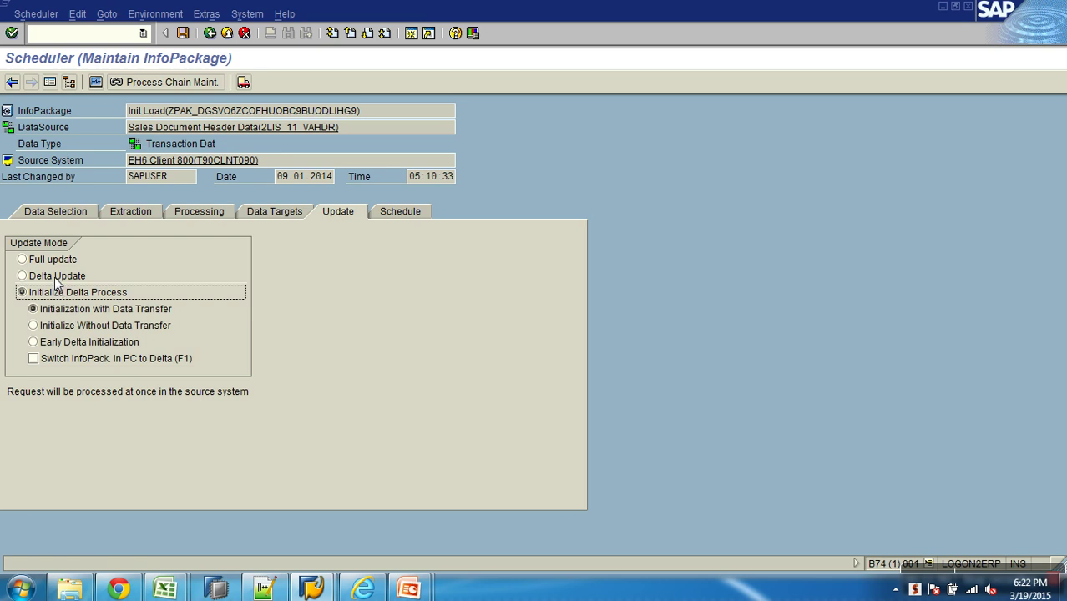
{"action": "left_click", "coordinate": [55, 277]}
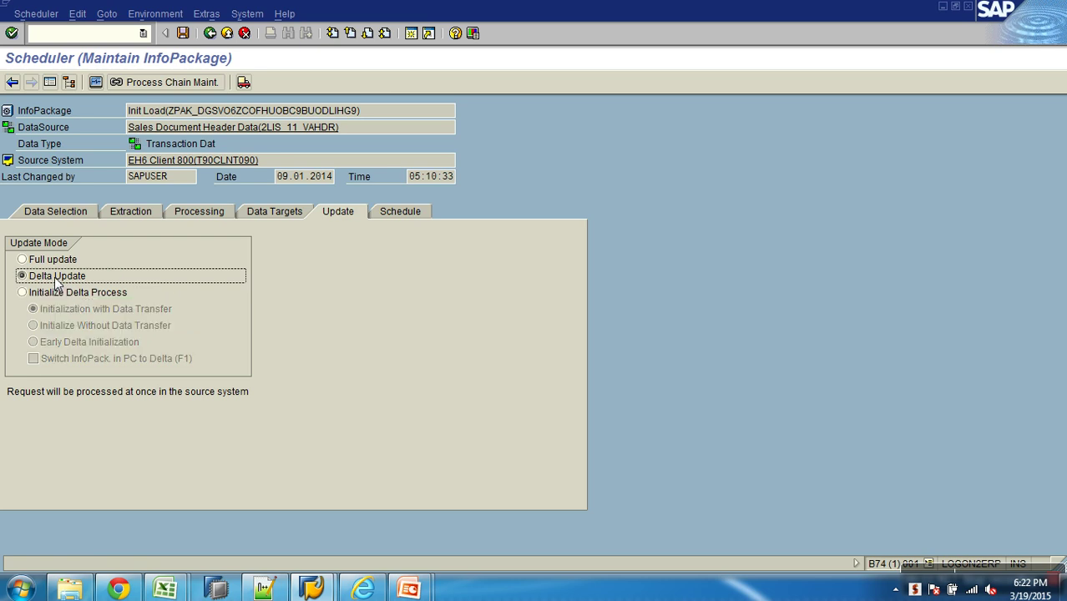
Step: Examine the delta process in the extraction settings of the Sales Document Header Data DataSource and return to the InfoPackage
{"action": "left_click", "coordinate": [265, 128]}
{"action": "left_click", "coordinate": [138, 178]}
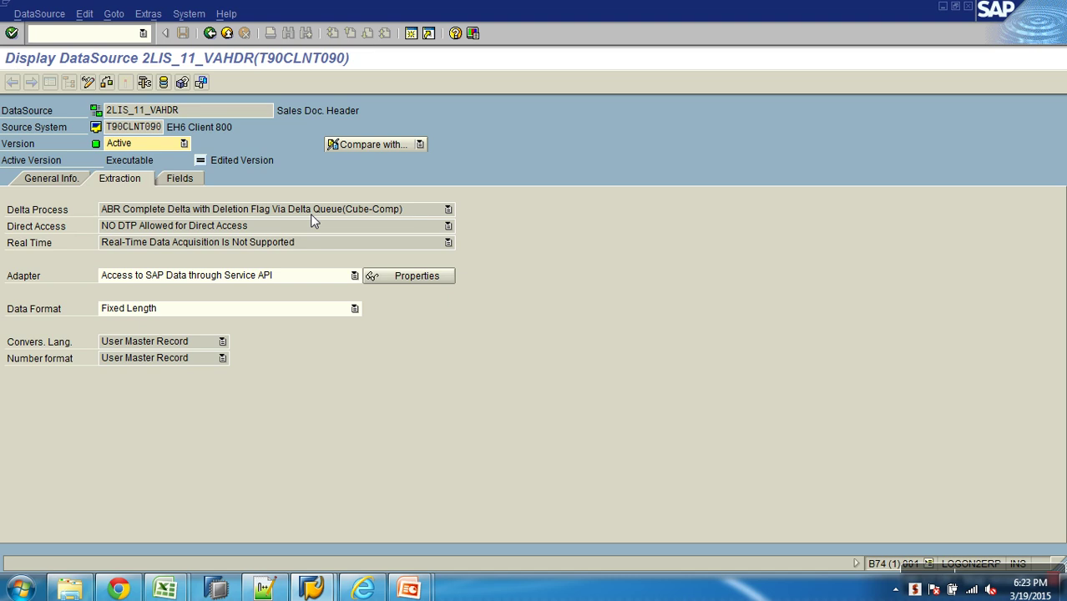
{"action": "left_click", "coordinate": [210, 33]}
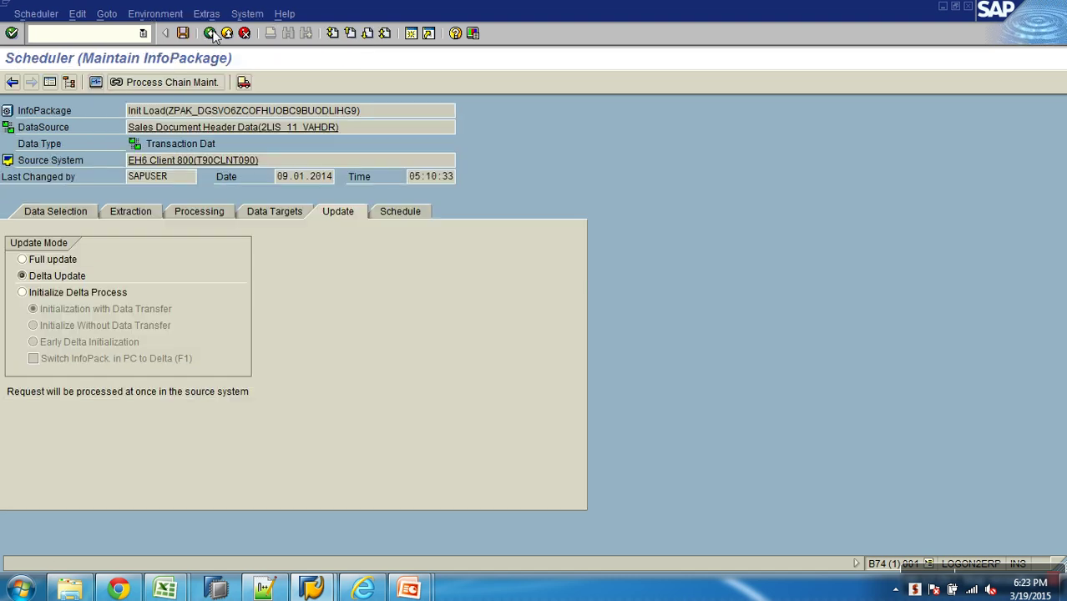
Step: Reopen the LOAD ZAWSALES_TRAN InfoPackage from the favorite Demo Cube : AW Sales and hide the navigation tree
{"action": "left_click", "coordinate": [211, 34]}
{"action": "left_click", "coordinate": [399, 252]}
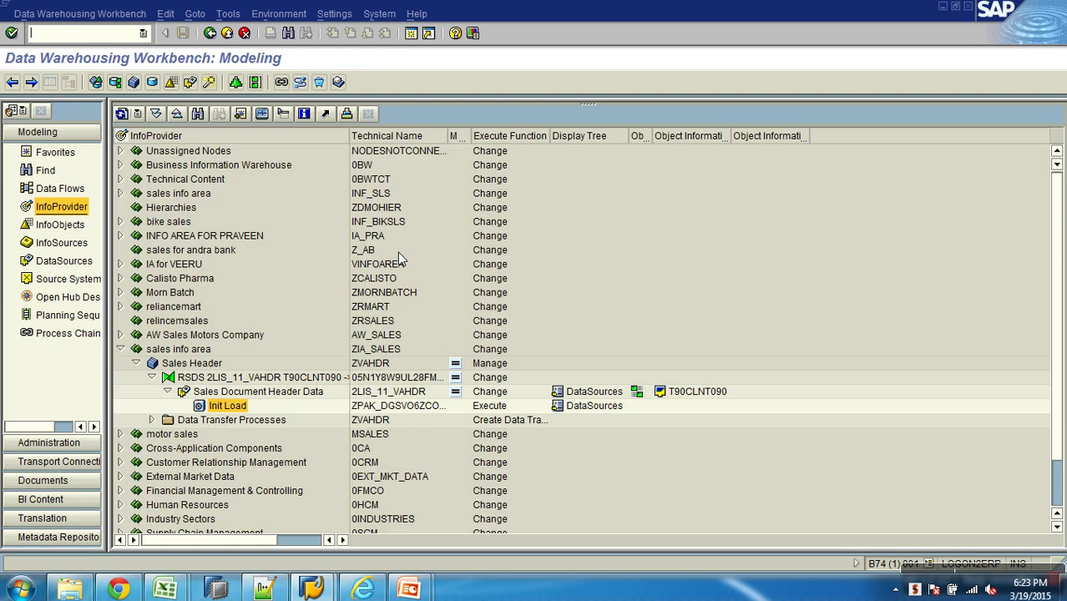
{"action": "left_click", "coordinate": [120, 349]}
{"action": "left_click", "coordinate": [59, 153]}
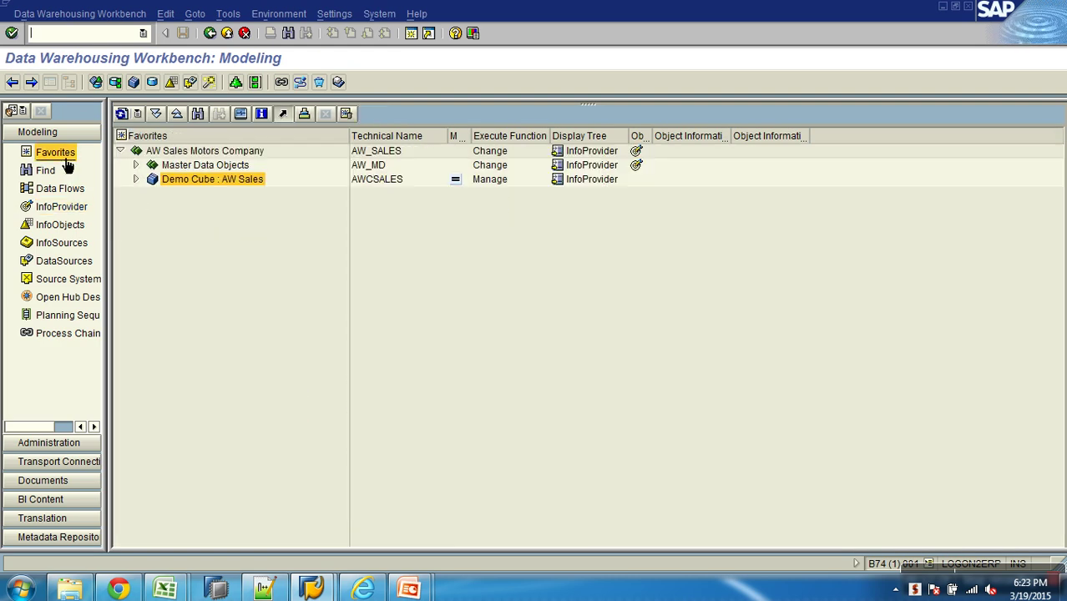
{"action": "left_click", "coordinate": [135, 179]}
{"action": "double_click", "coordinate": [243, 222]}
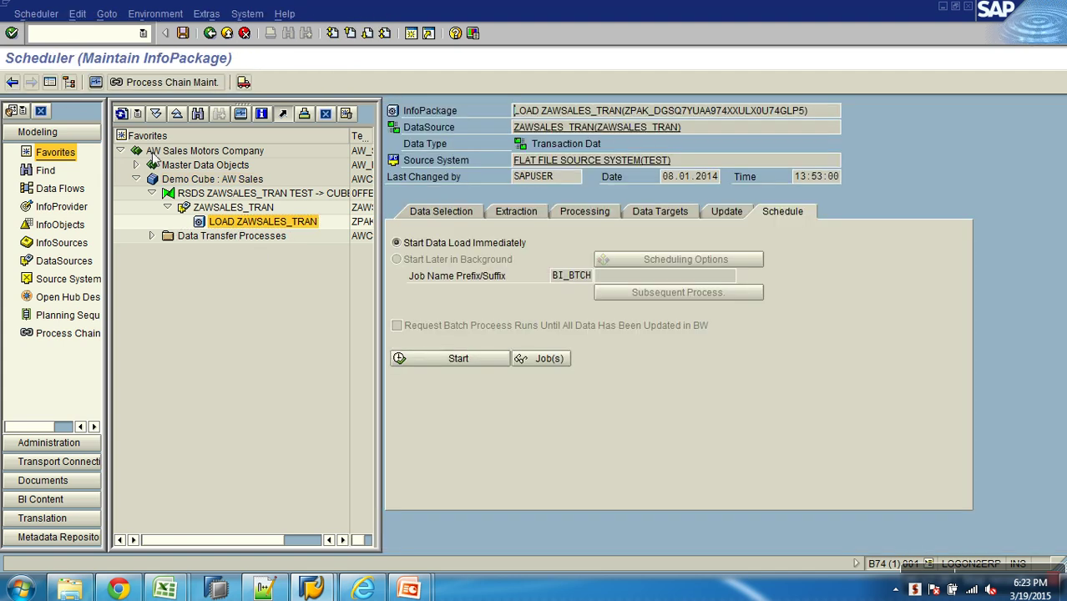
{"action": "left_click", "coordinate": [50, 83]}
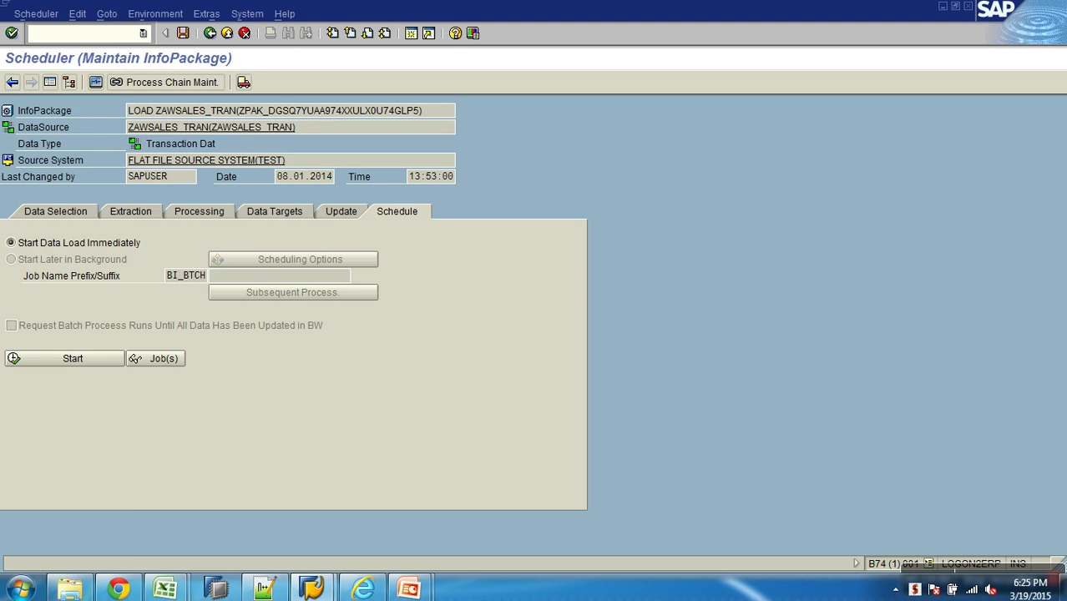
Step: Check the InfoPackage's load request status in the monitor, then return to its update settings and save the InfoPackage
{"action": "left_click", "coordinate": [96, 83]}
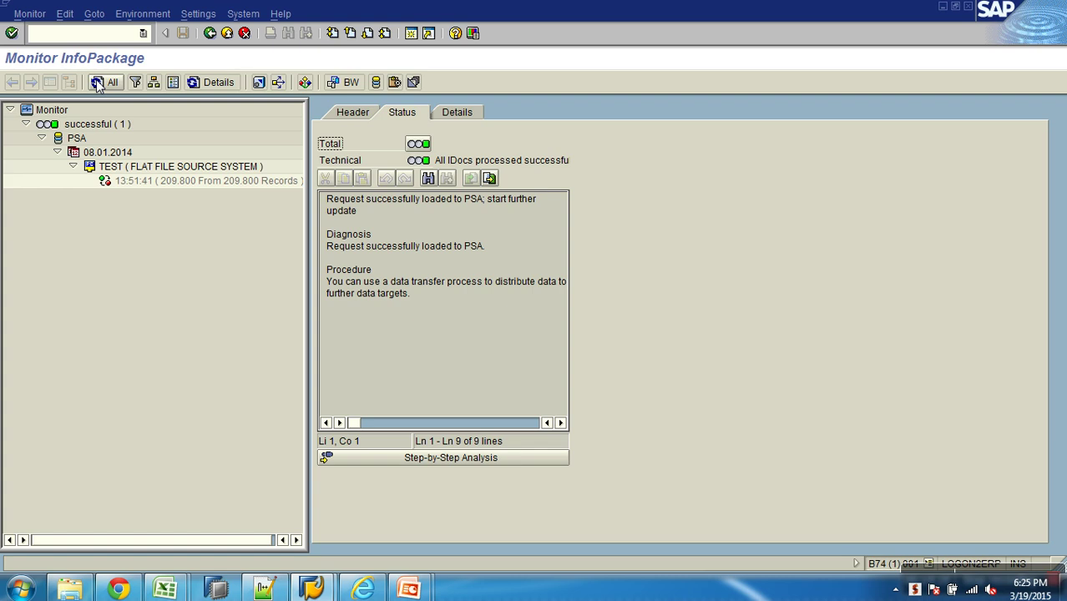
{"action": "left_click", "coordinate": [210, 33]}
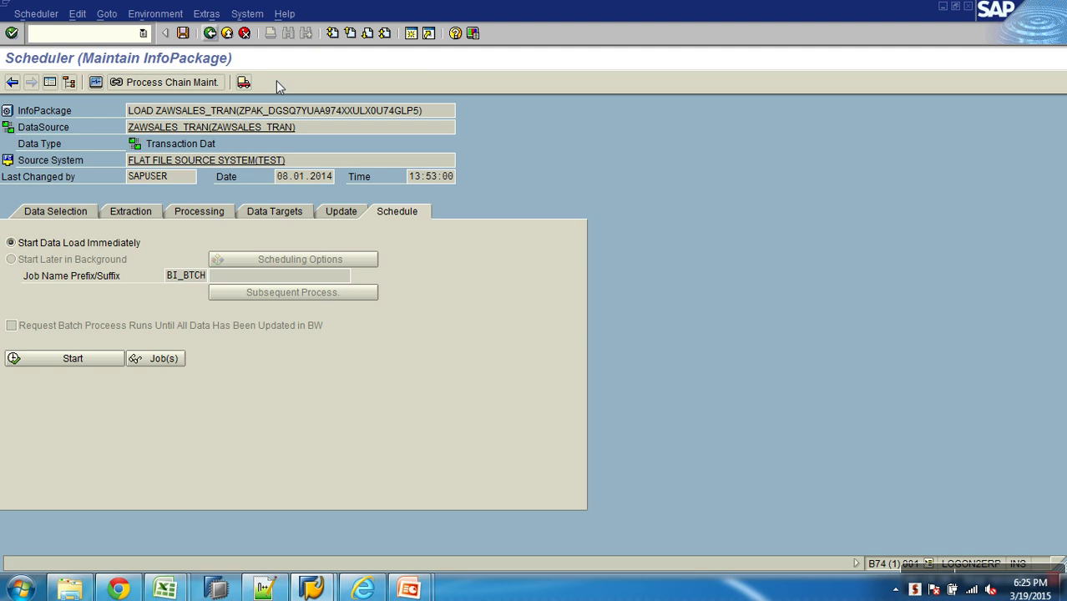
{"action": "left_click", "coordinate": [339, 215]}
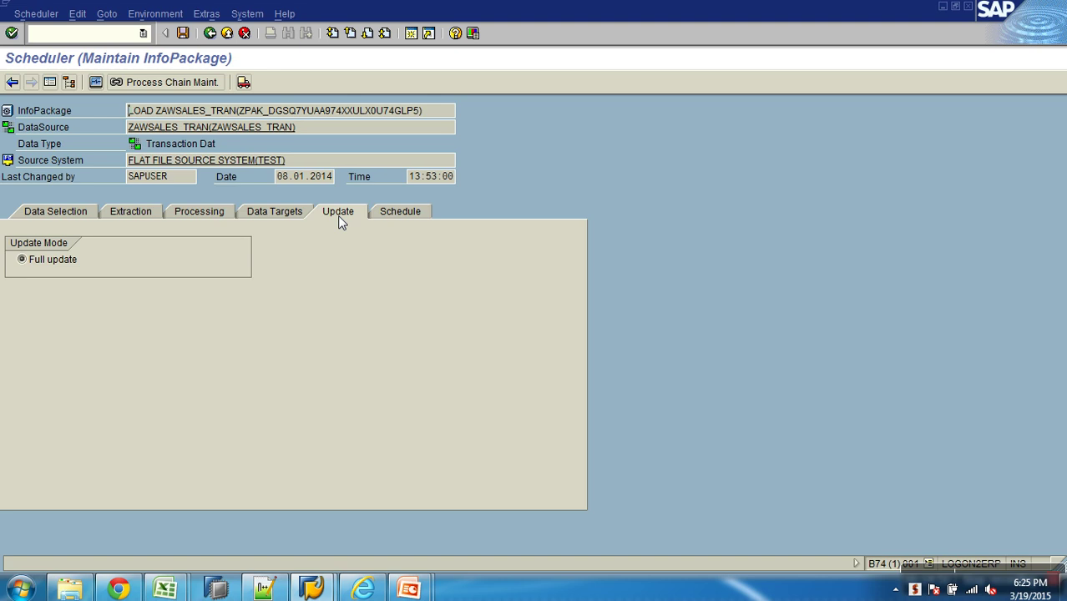
{"action": "left_click", "coordinate": [183, 33]}
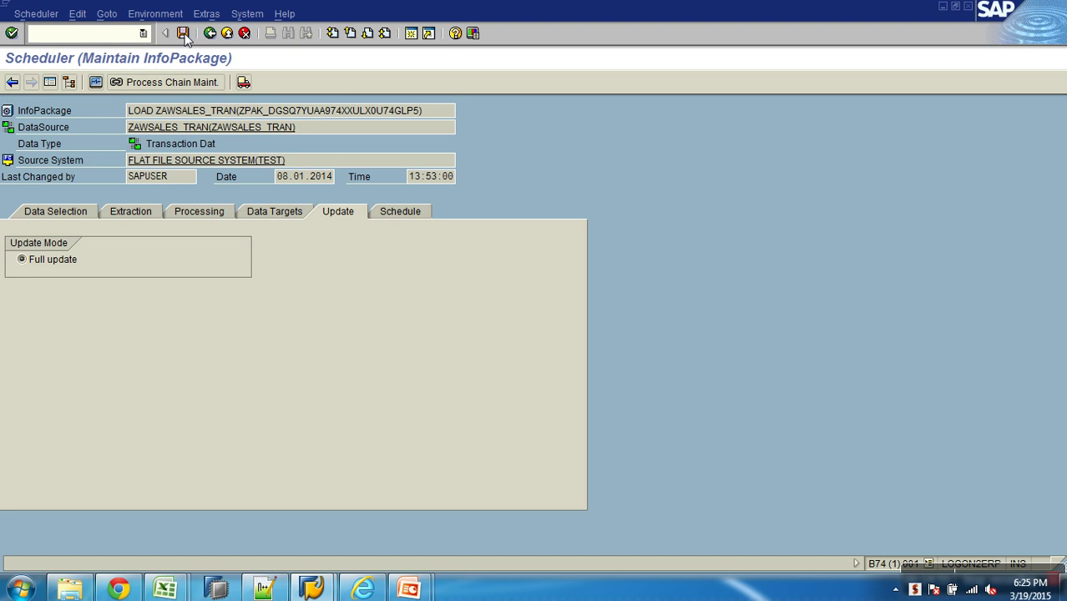
Step: Switch to Windows Explorer and open the 27,158 KB Sales_transactions file from the AW_sales folder on the desktop
{"action": "left_click", "coordinate": [70, 589]}
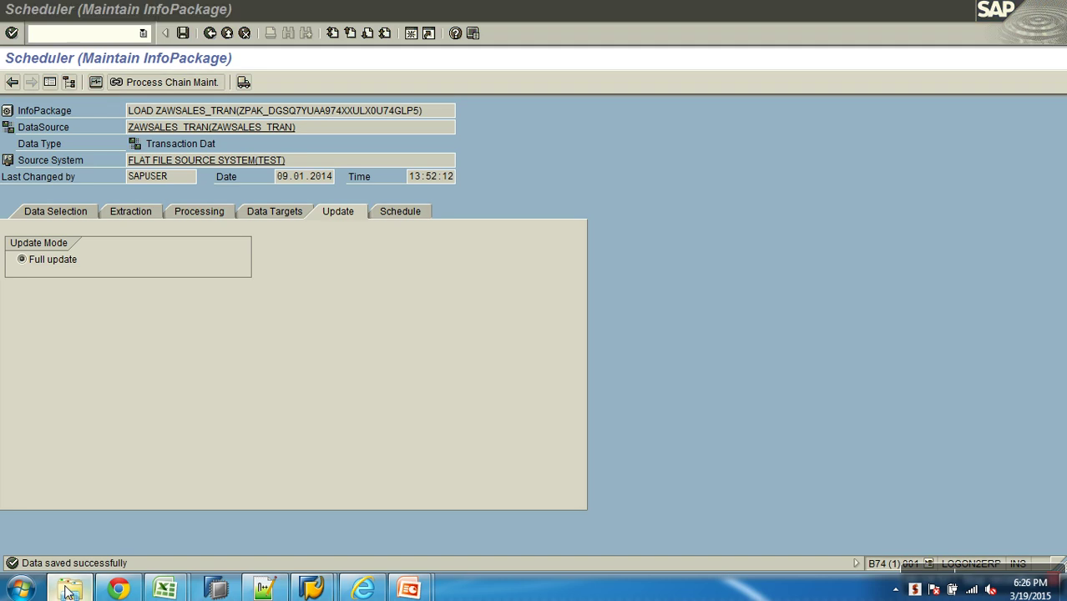
{"action": "left_click", "coordinate": [136, 203]}
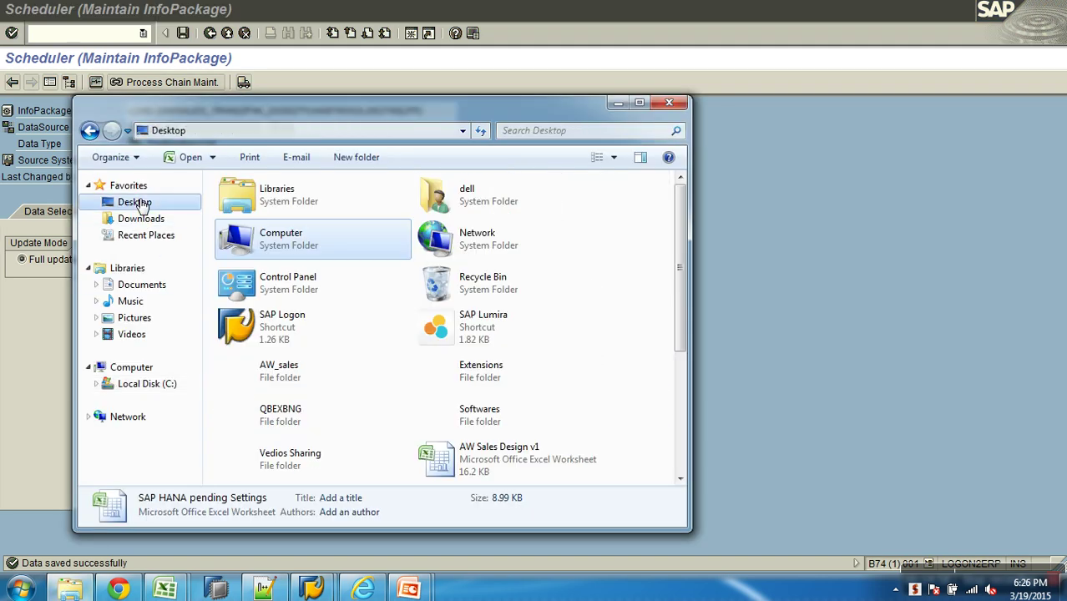
{"action": "double_click", "coordinate": [292, 377]}
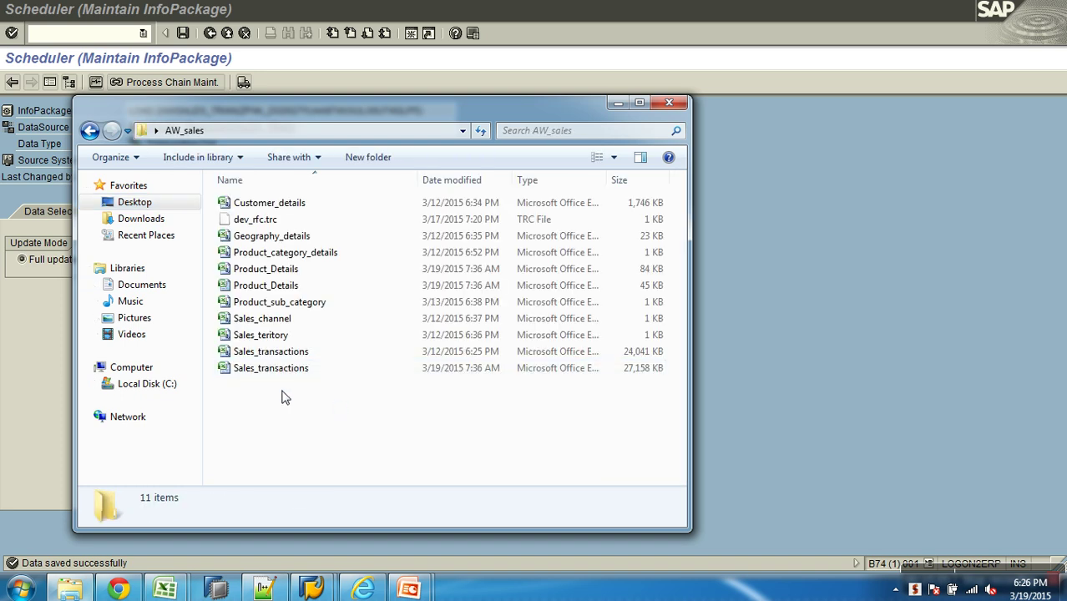
{"action": "double_click", "coordinate": [275, 369]}
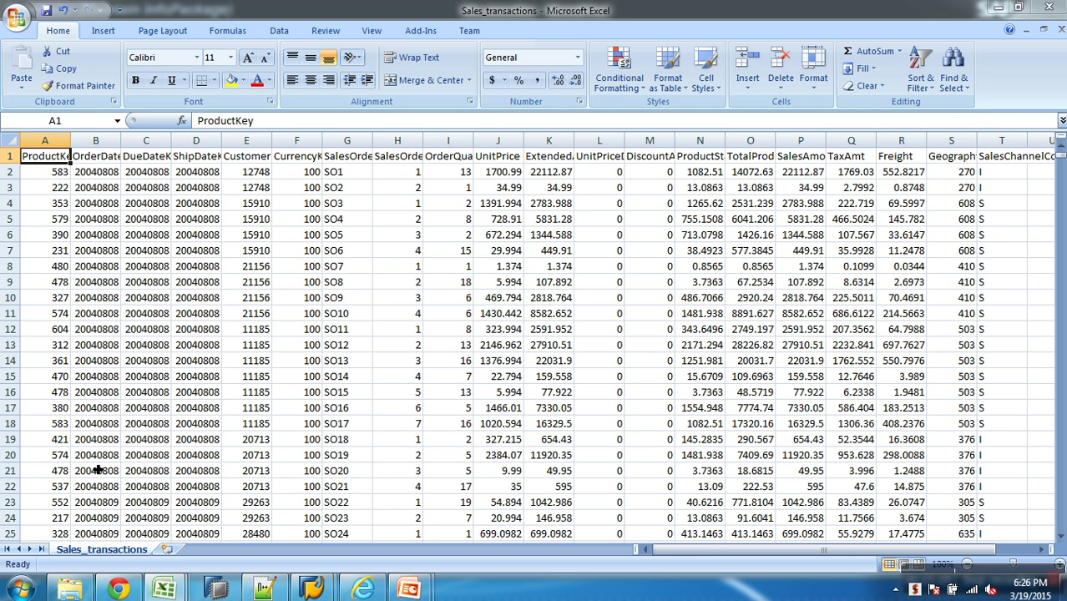
Step: Clear all sales records in columns A to T from row 22 down to the last data row
{"action": "left_click", "coordinate": [41, 489]}
{"action": "key", "text": "End"}
{"action": "key", "text": "shift+Right"}
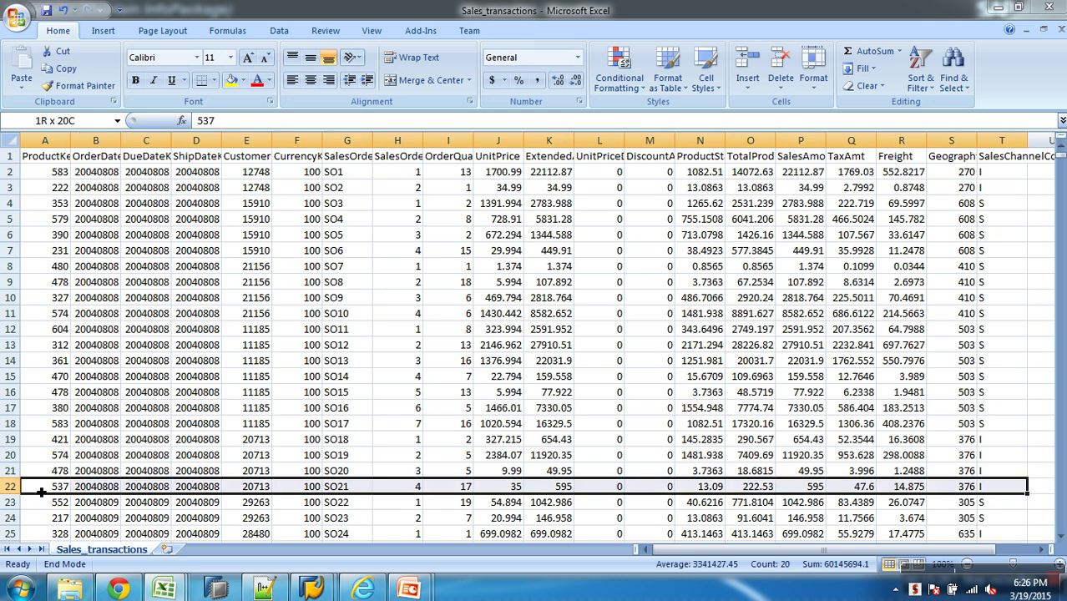
{"action": "key", "text": "shift+Down"}
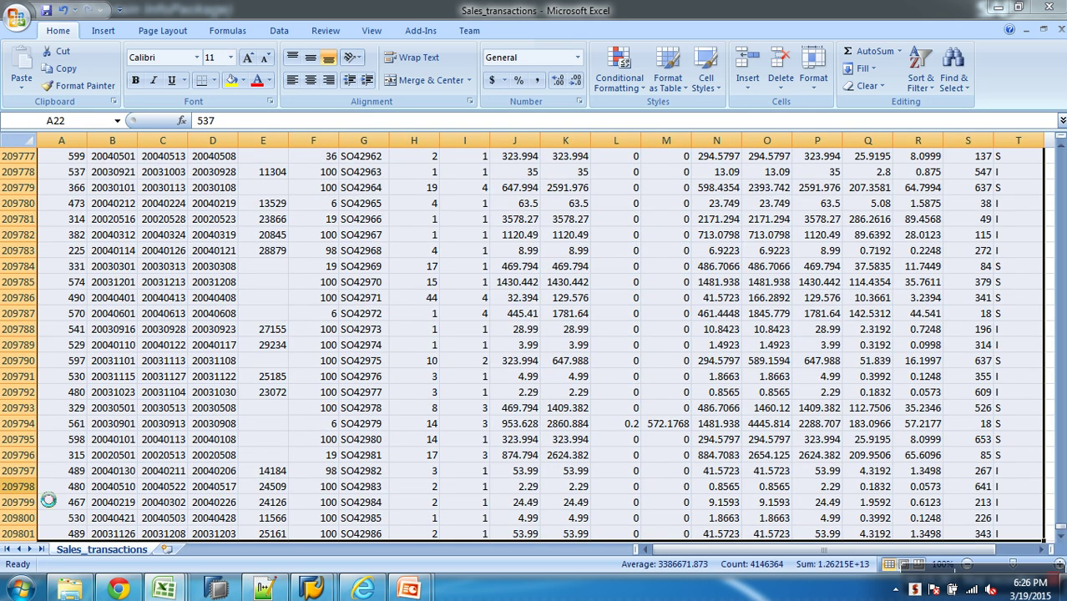
{"action": "key", "text": "Delete"}
{"action": "scroll", "coordinate": [63, 283], "scroll_direction": "up", "scroll_amount": 3}
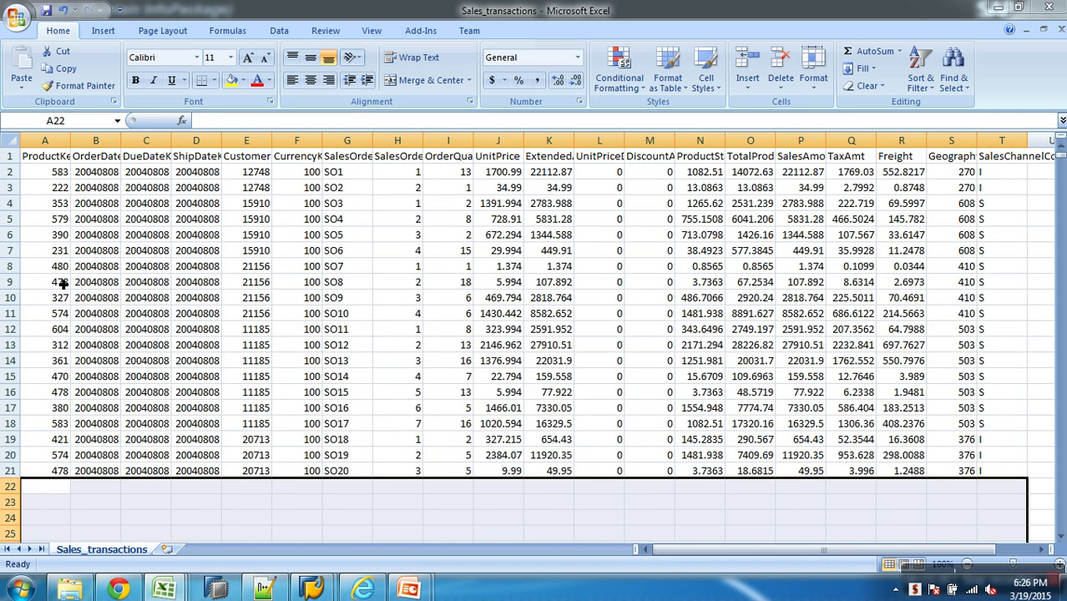
{"action": "left_click", "coordinate": [50, 161]}
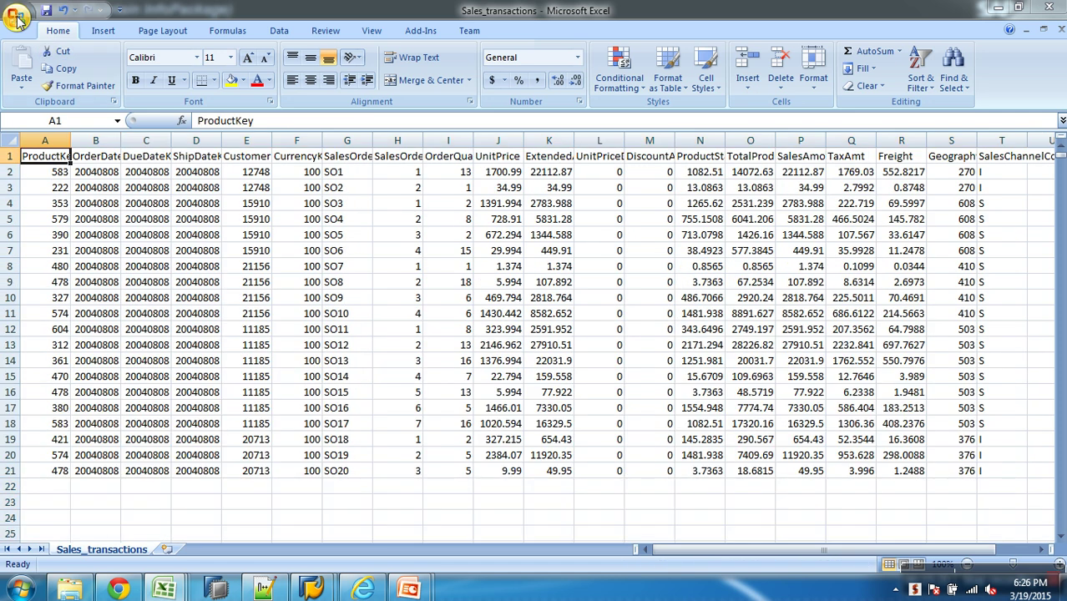
Step: Save a copy of the shortened file as Excel Workbook Sales_transactions_dummy in the AW_sales folder
{"action": "left_click", "coordinate": [17, 20]}
{"action": "left_click", "coordinate": [43, 159]}
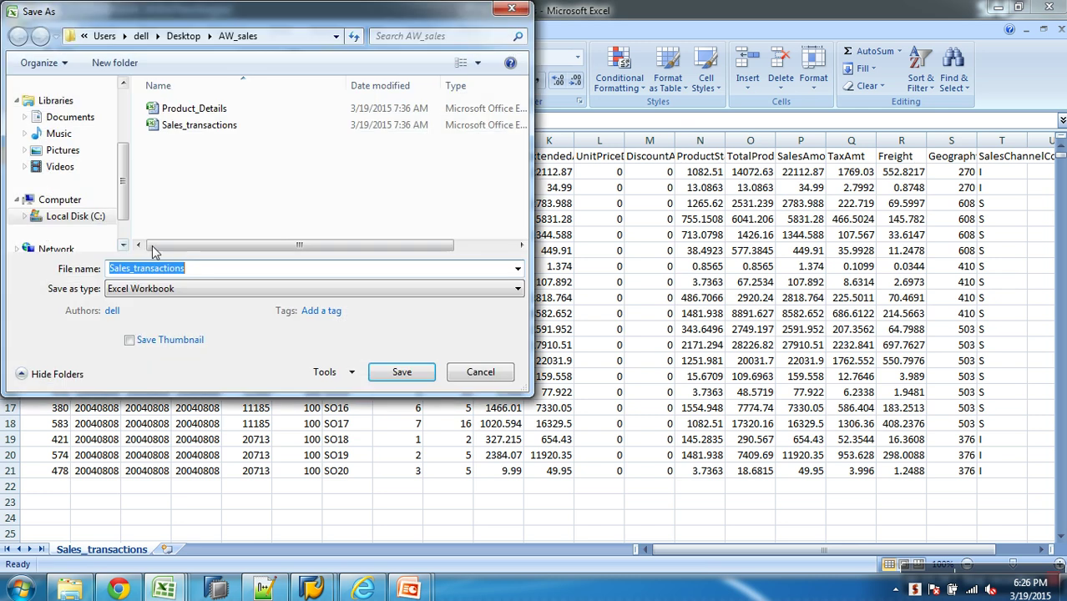
{"action": "left_click", "coordinate": [222, 275]}
{"action": "type", "text": "_dummy"}
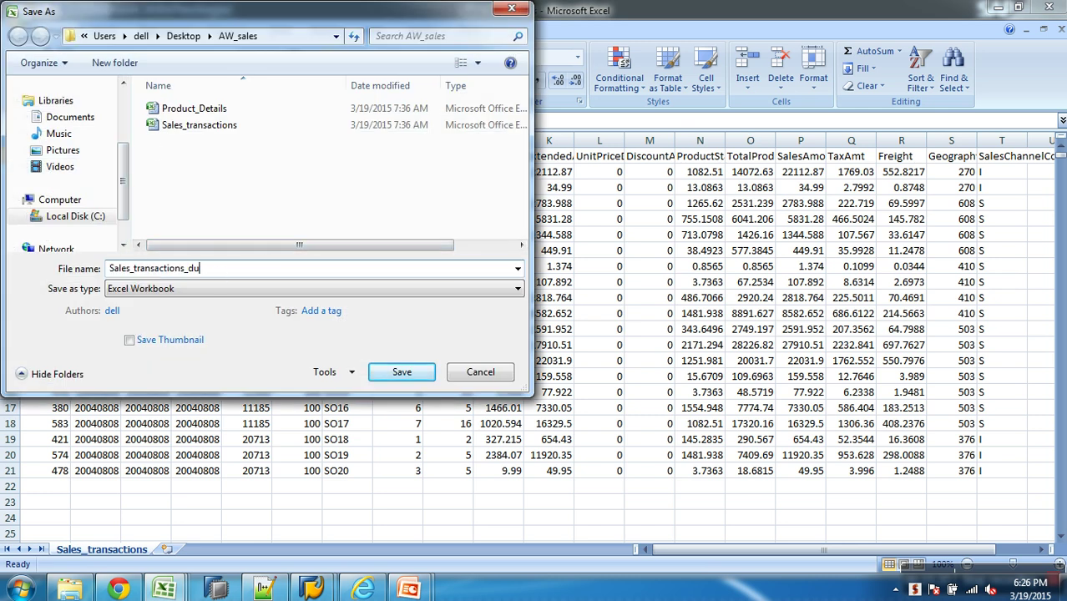
{"action": "left_click", "coordinate": [402, 371]}
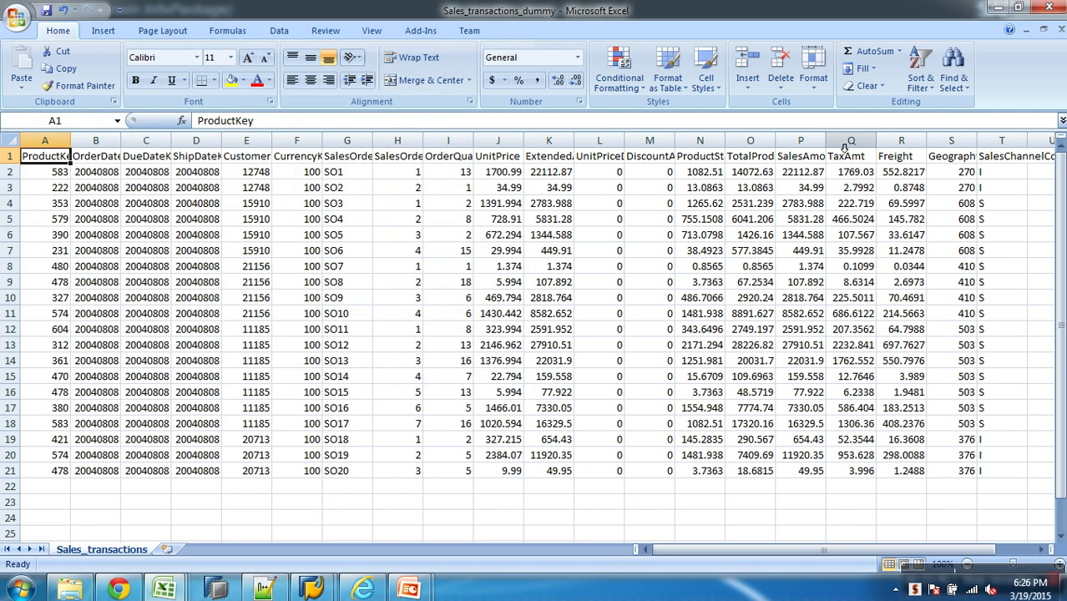
Step: Save the workbook again as a CSV (Comma delimited) file named Sales_transactions_dummy in the AW_sales folder
{"action": "left_click", "coordinate": [10, 23]}
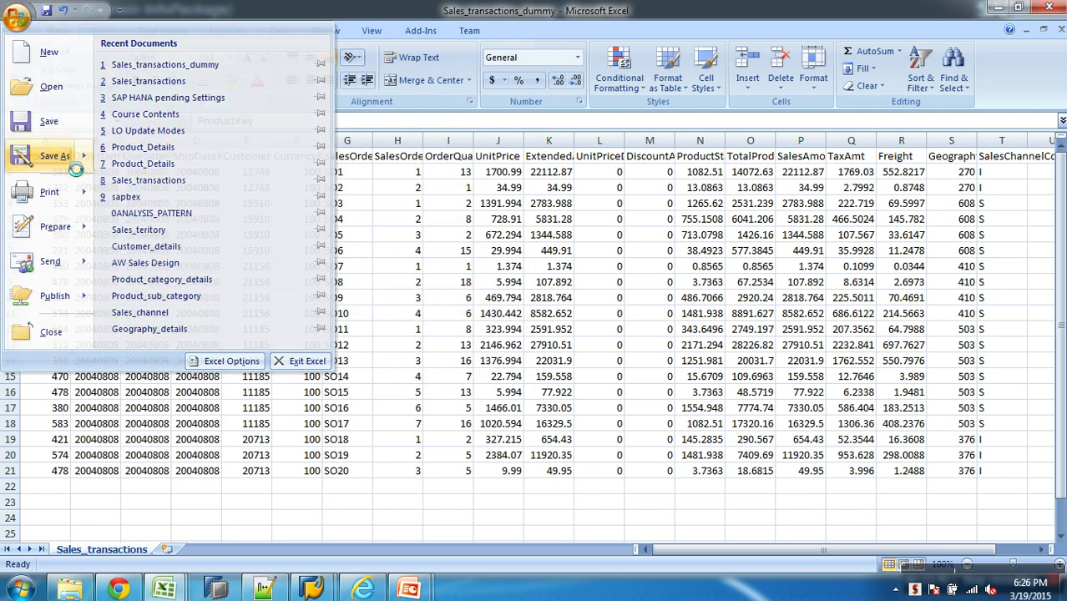
{"action": "left_click", "coordinate": [25, 159]}
{"action": "left_click", "coordinate": [244, 289]}
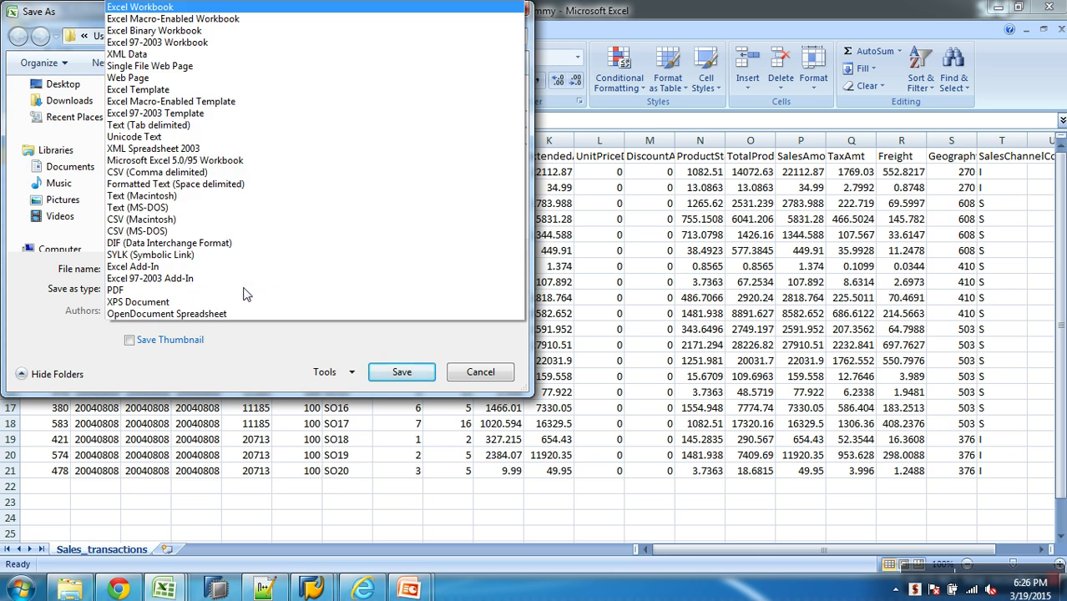
{"action": "left_click", "coordinate": [155, 172]}
{"action": "left_click", "coordinate": [400, 352]}
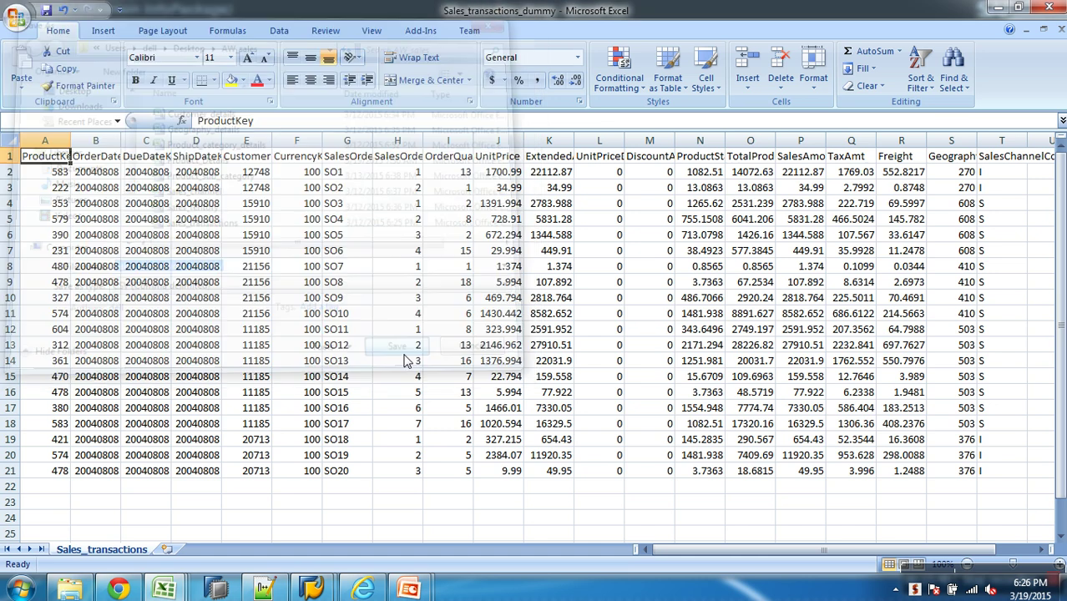
{"action": "left_click", "coordinate": [472, 348]}
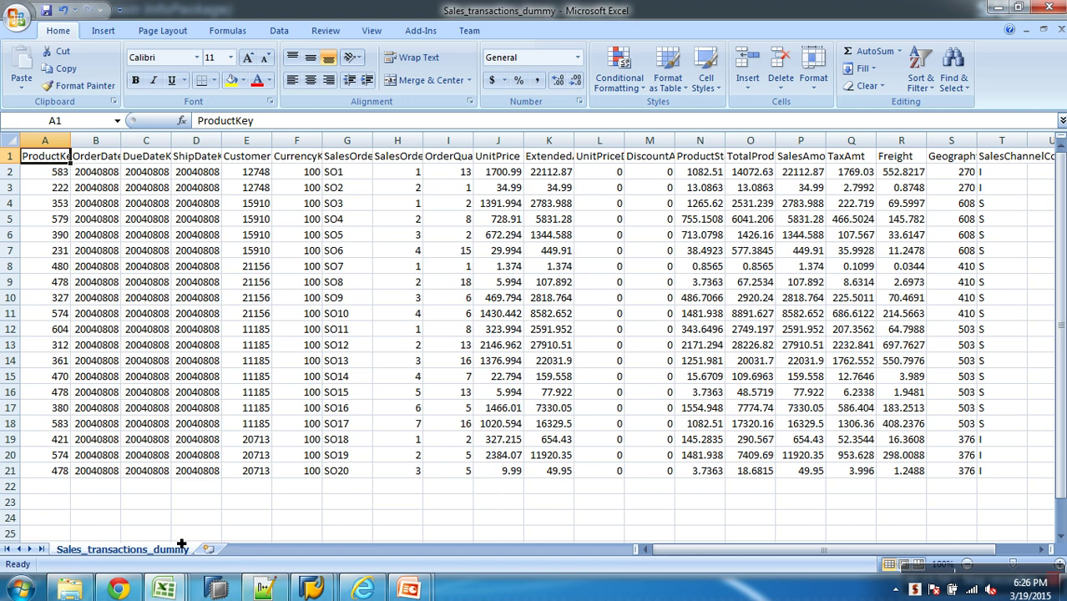
{"action": "left_click", "coordinate": [64, 474]}
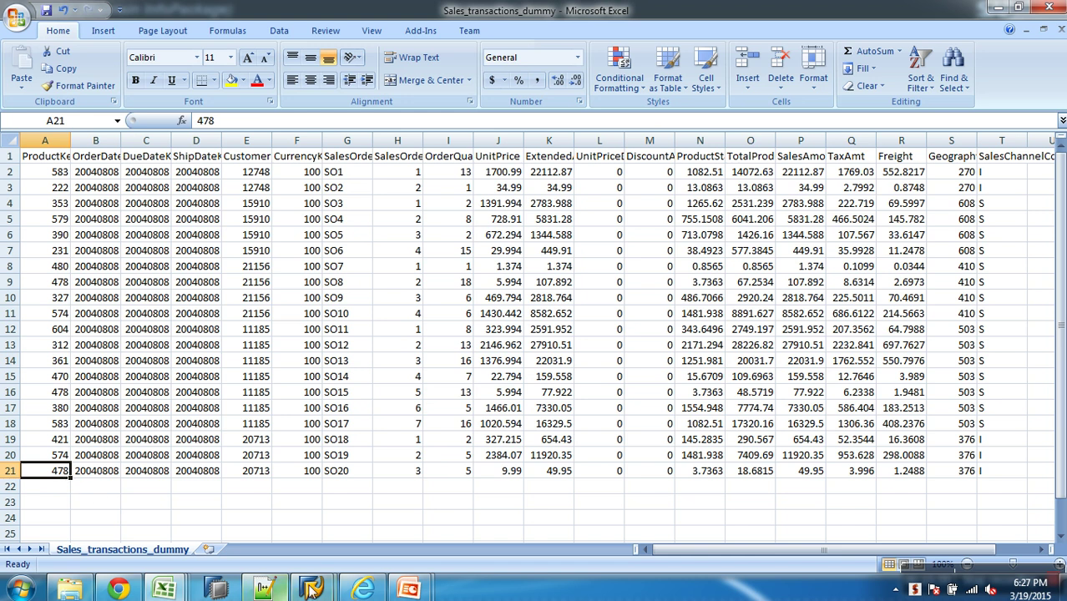
Step: Switch to the SAP InfoPackage window, return to the modeling workbench and delete the Demo Cube : AW Sales data, including its dimension table contents
{"action": "mouse_move", "coordinate": [311, 589]}
{"action": "left_click", "coordinate": [338, 519]}
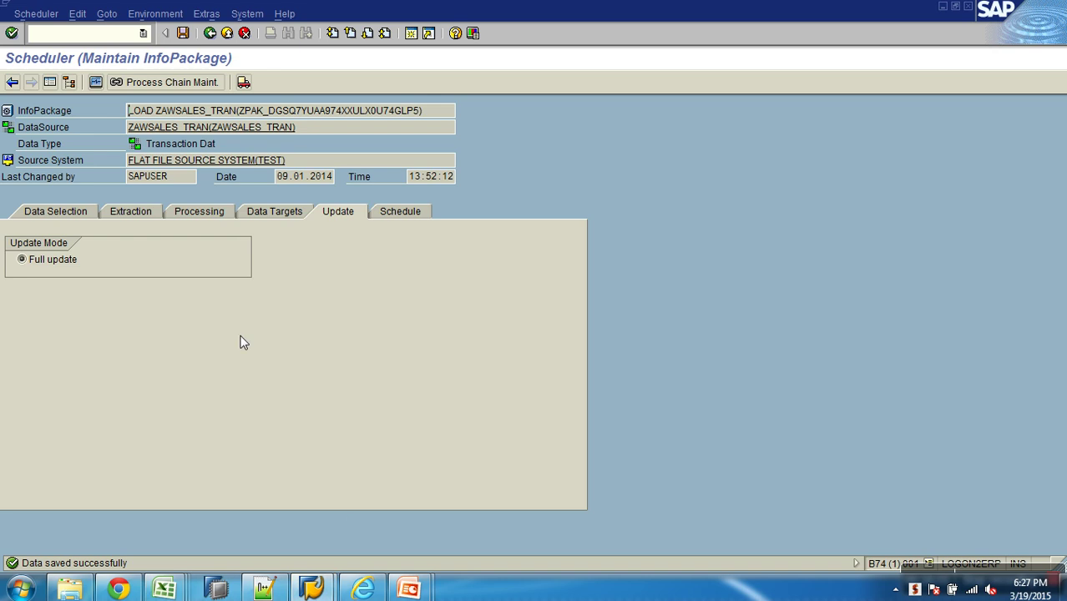
{"action": "left_click", "coordinate": [227, 33]}
{"action": "right_click", "coordinate": [212, 166]}
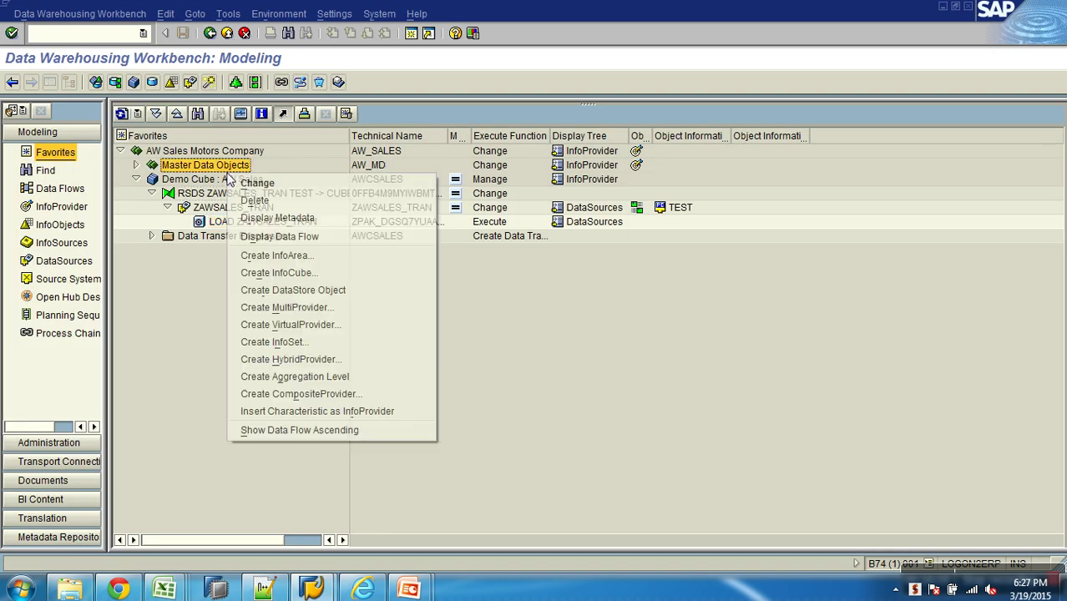
{"action": "right_click", "coordinate": [213, 180]}
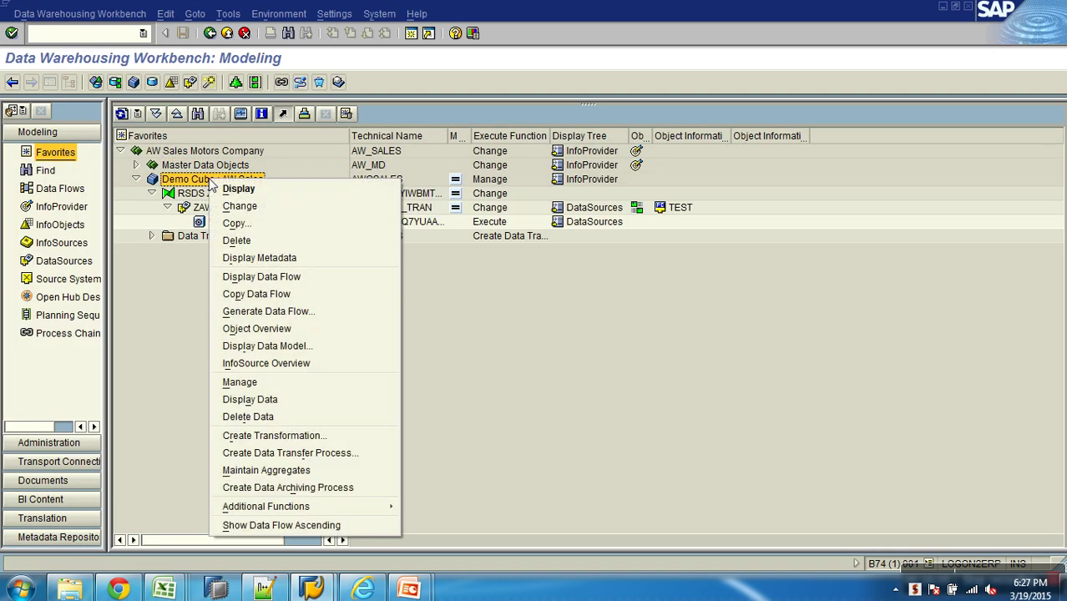
{"action": "left_click", "coordinate": [259, 415]}
{"action": "left_click", "coordinate": [206, 265]}
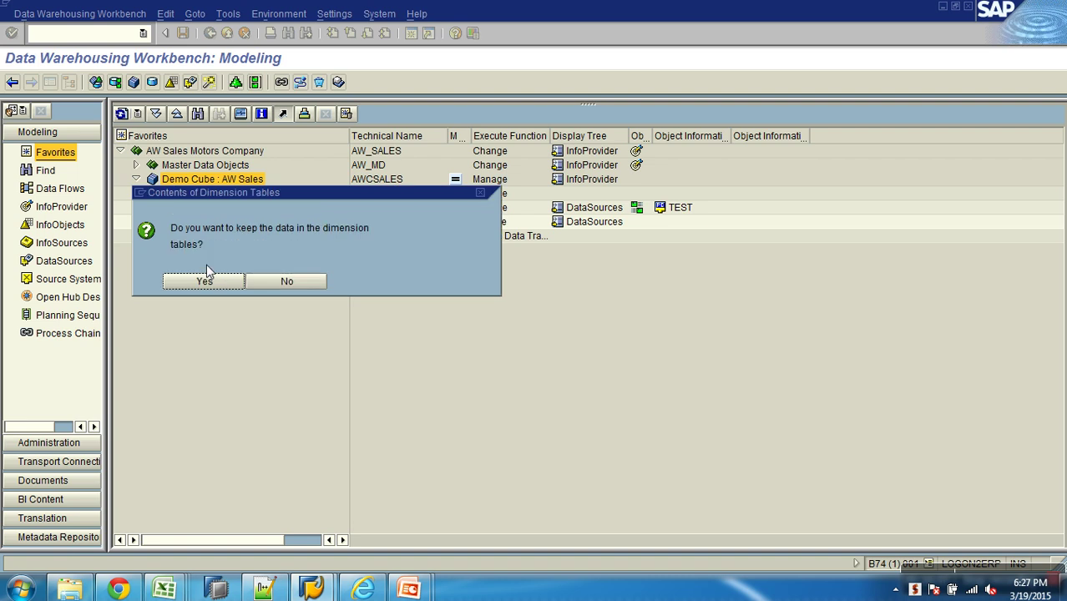
{"action": "left_click", "coordinate": [274, 285]}
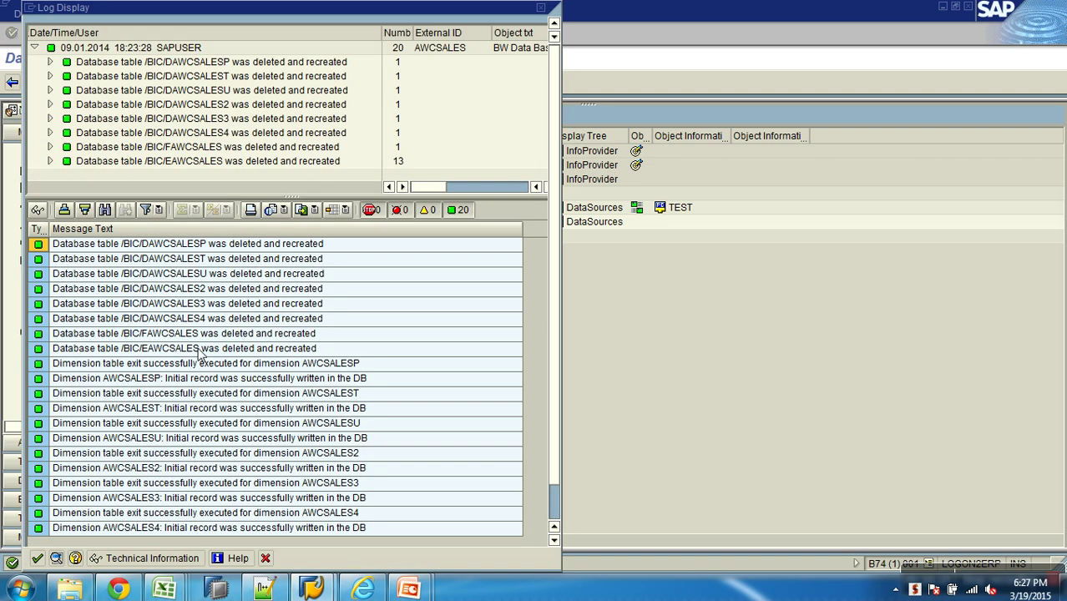
{"action": "left_click", "coordinate": [39, 558]}
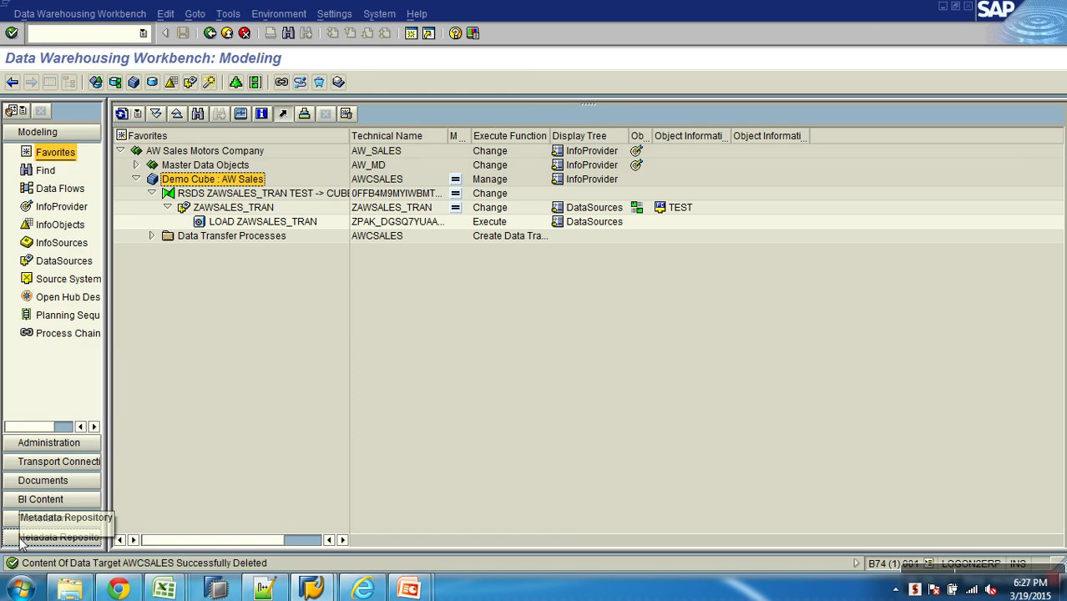
Step: Delete both LOAD ZAWSALES_TRAN requests, 201 and 192, from the PSA of DataSource ZAWSALES_TRAN
{"action": "left_click", "coordinate": [230, 209]}
{"action": "right_click", "coordinate": [230, 209]}
{"action": "left_click", "coordinate": [280, 354]}
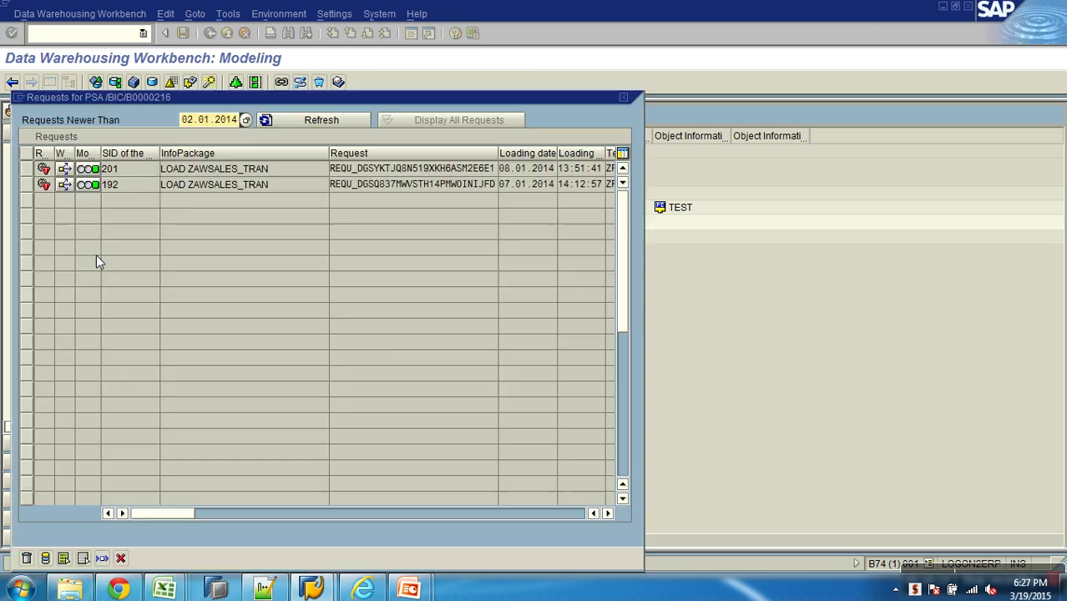
{"action": "left_click", "coordinate": [26, 184]}
{"action": "left_click", "coordinate": [26, 167], "text": "ctrl"}
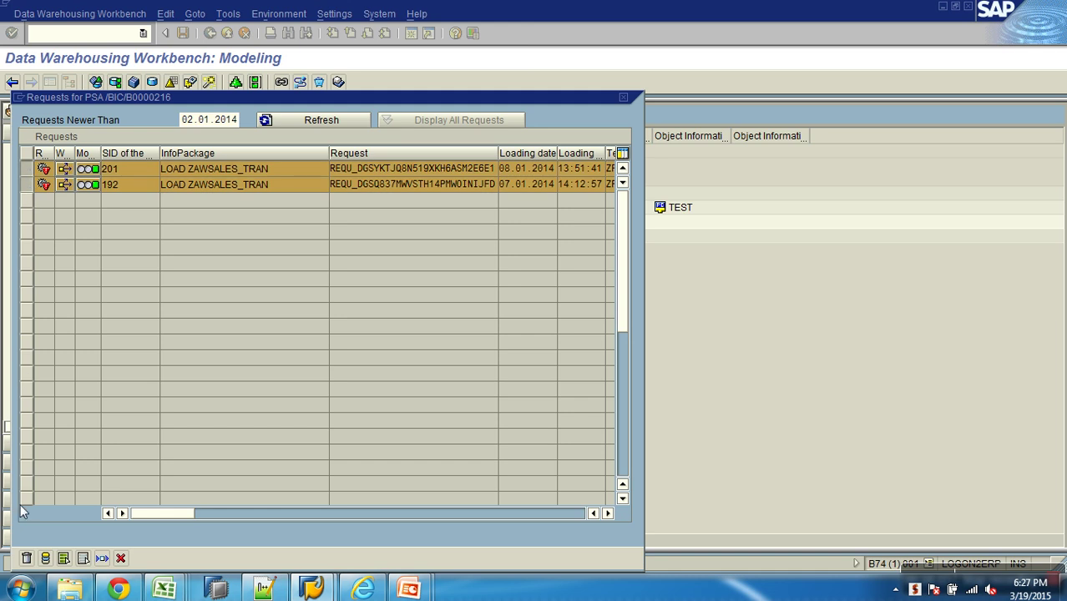
{"action": "left_click", "coordinate": [26, 558]}
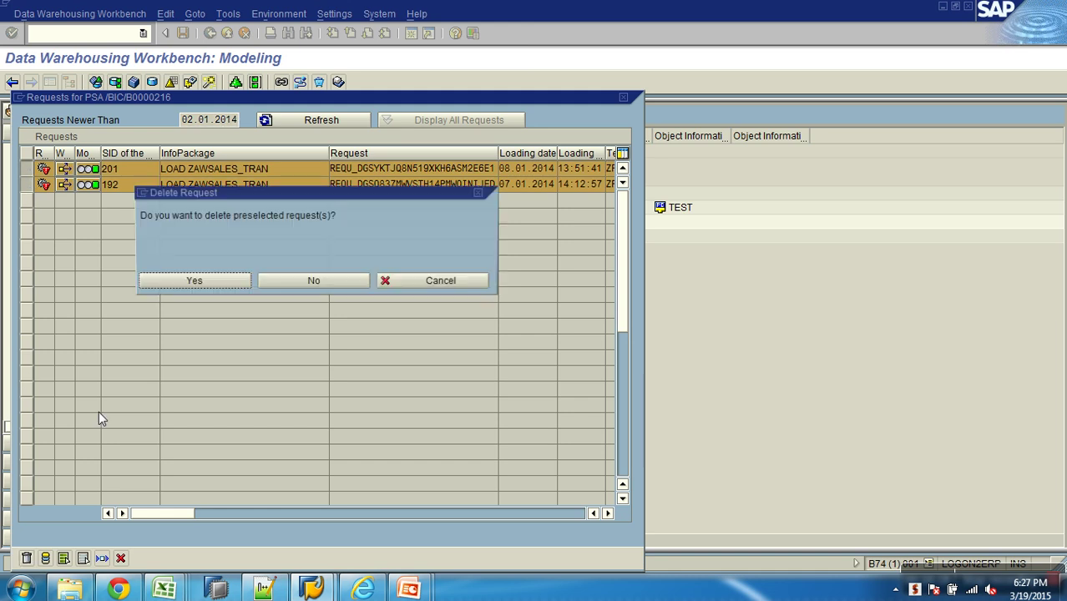
{"action": "left_click", "coordinate": [202, 288]}
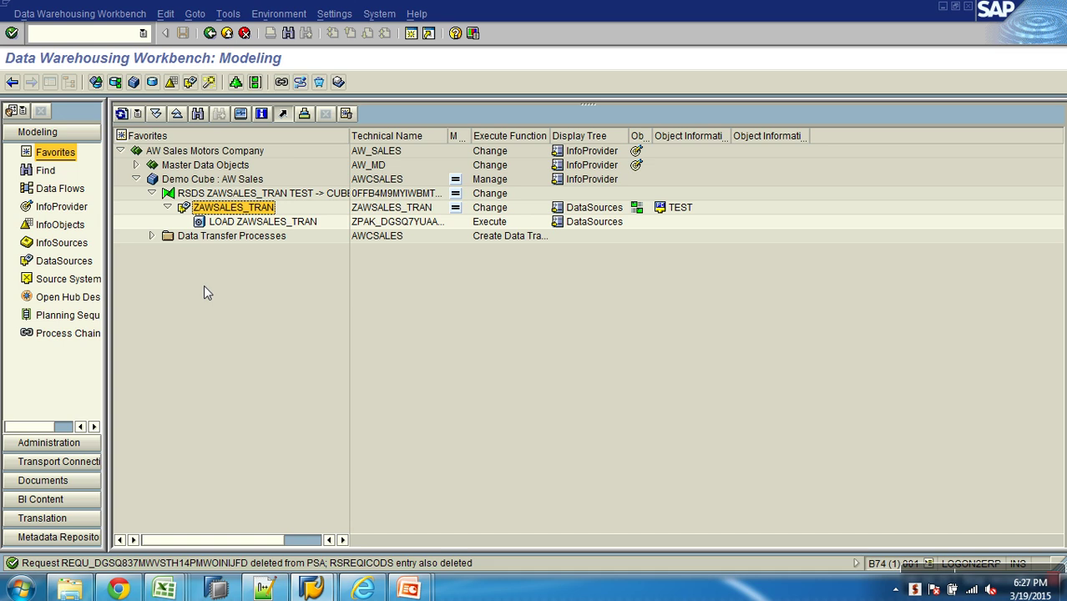
Step: Set the LOAD ZAWSALES_TRAN InfoPackage's extraction file to Sales_transactions_dummy.csv in the AW_sales folder and save the InfoPackage
{"action": "double_click", "coordinate": [270, 223]}
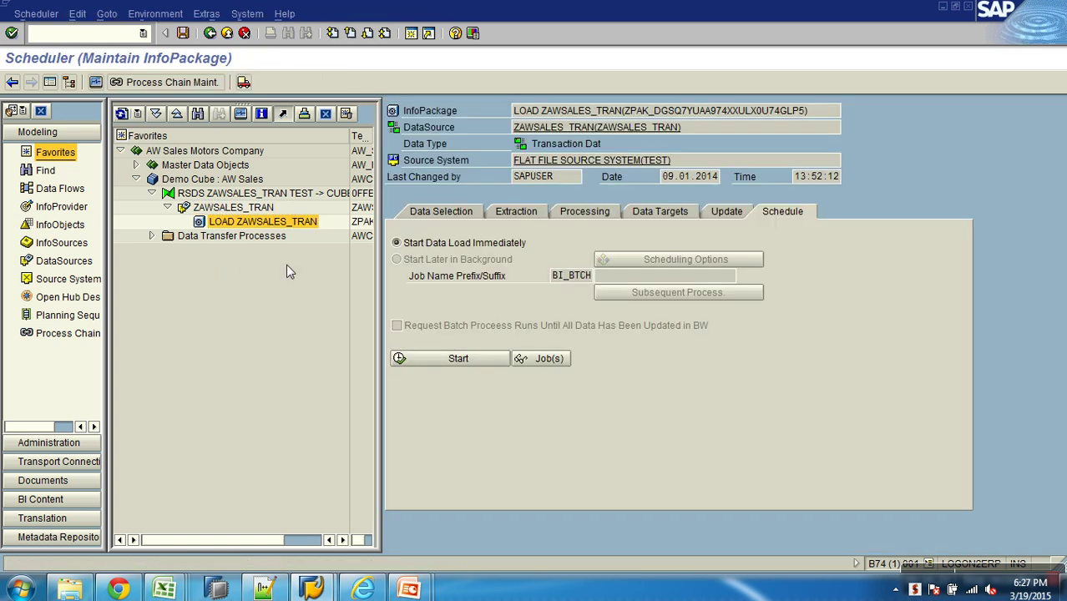
{"action": "left_click", "coordinate": [511, 213]}
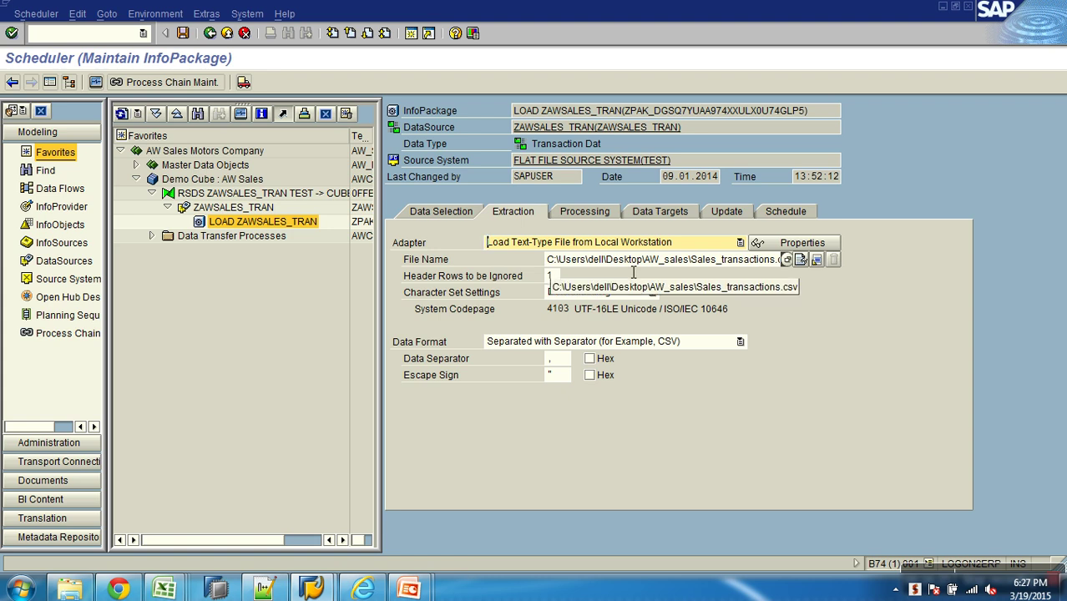
{"action": "left_click", "coordinate": [785, 261]}
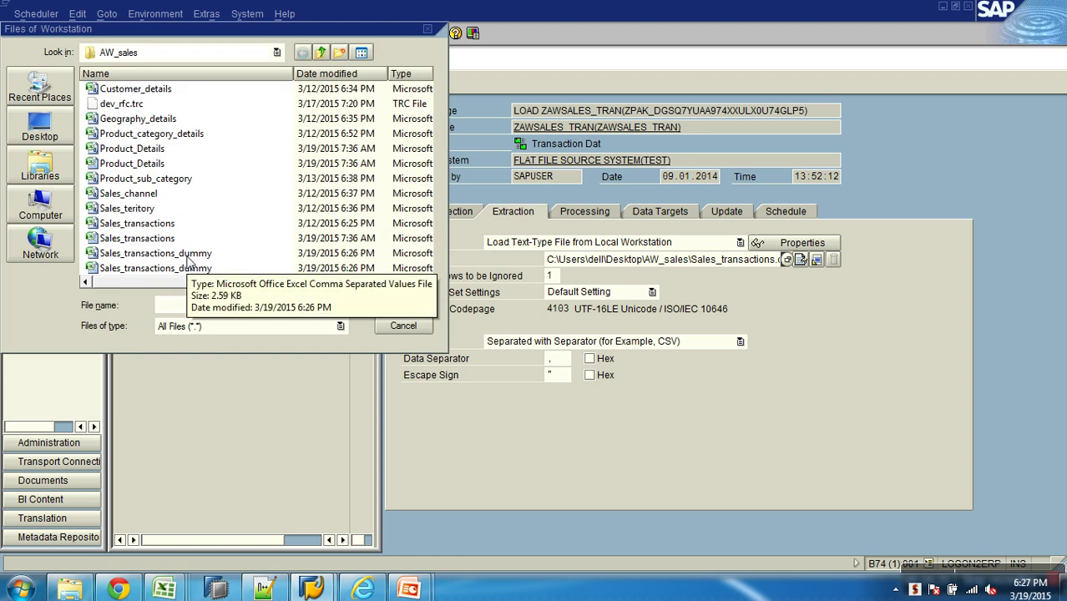
{"action": "double_click", "coordinate": [188, 258]}
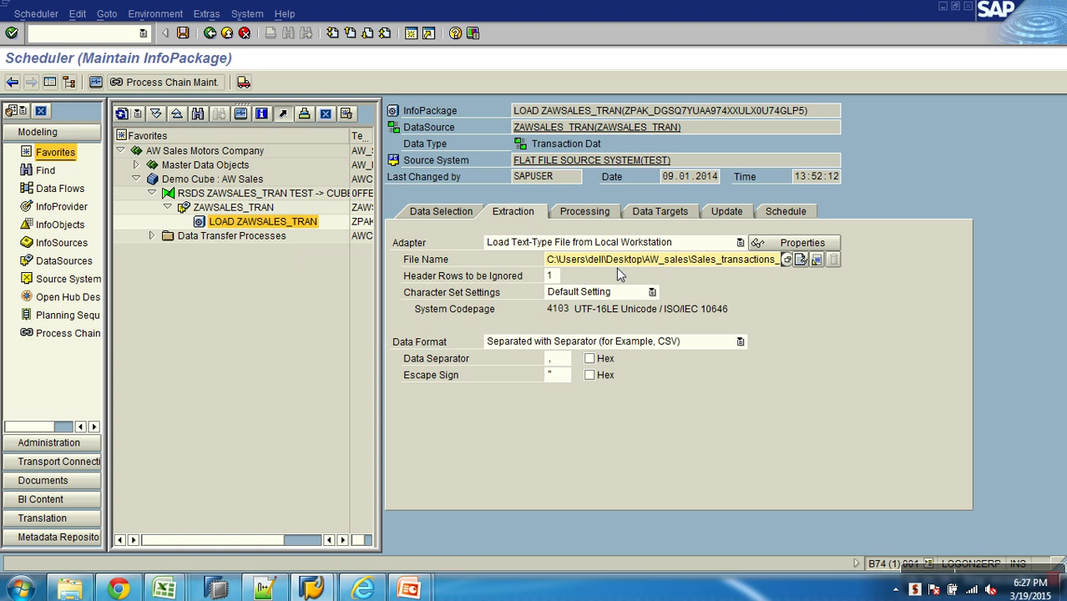
{"action": "left_click_drag", "start_coordinate": [630, 260], "coordinate": [799, 266]}
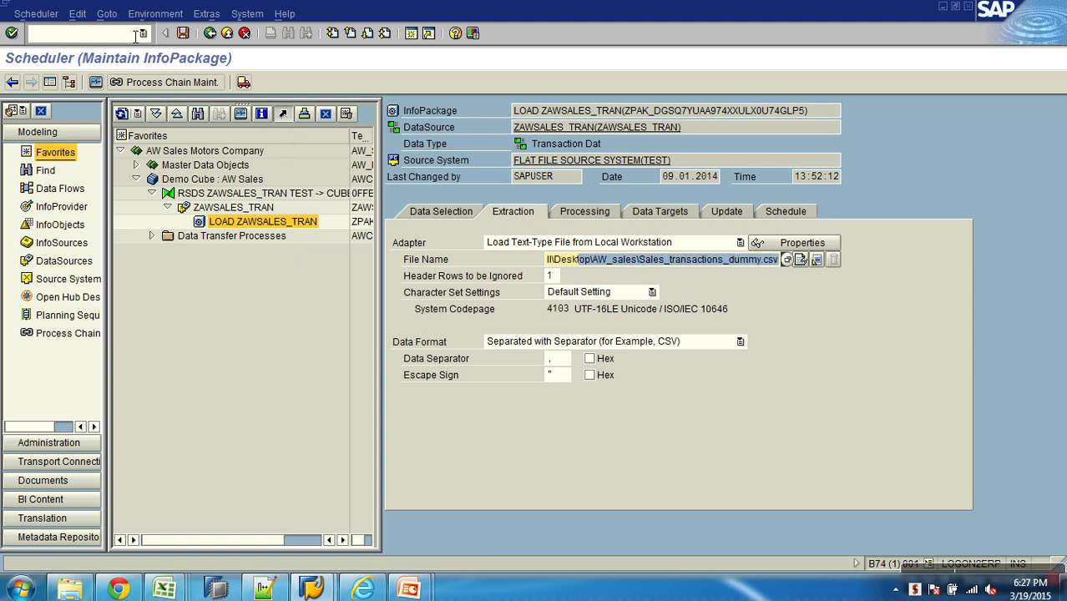
{"action": "left_click", "coordinate": [182, 33]}
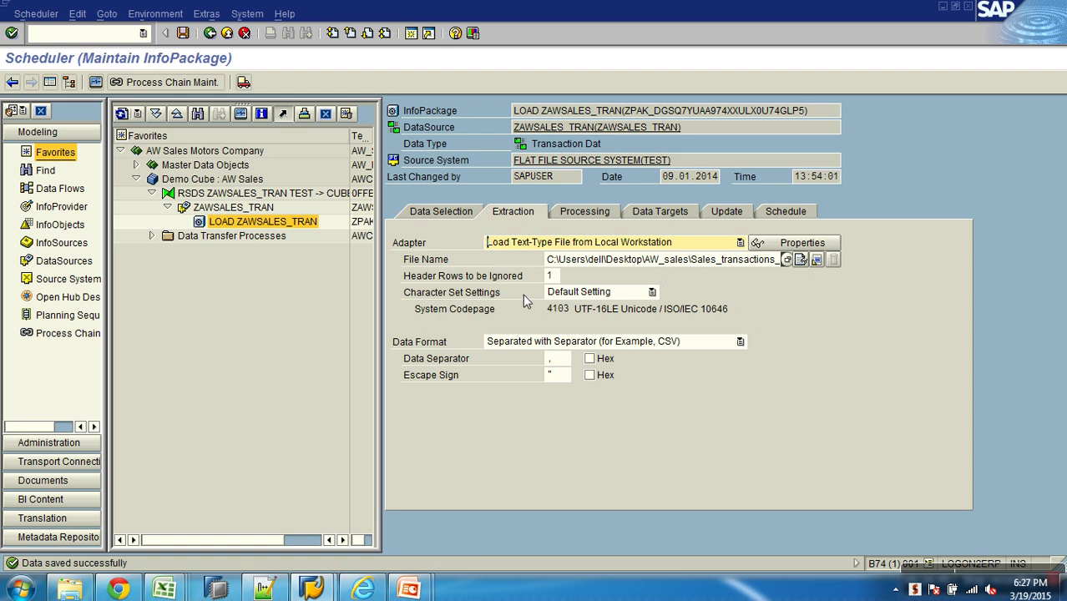
Step: Compare the records in the Excel dummy sales file with the CurrencyKey and SalesOrderNumber selections in the SAP InfoPackage
{"action": "mouse_move", "coordinate": [164, 590]}
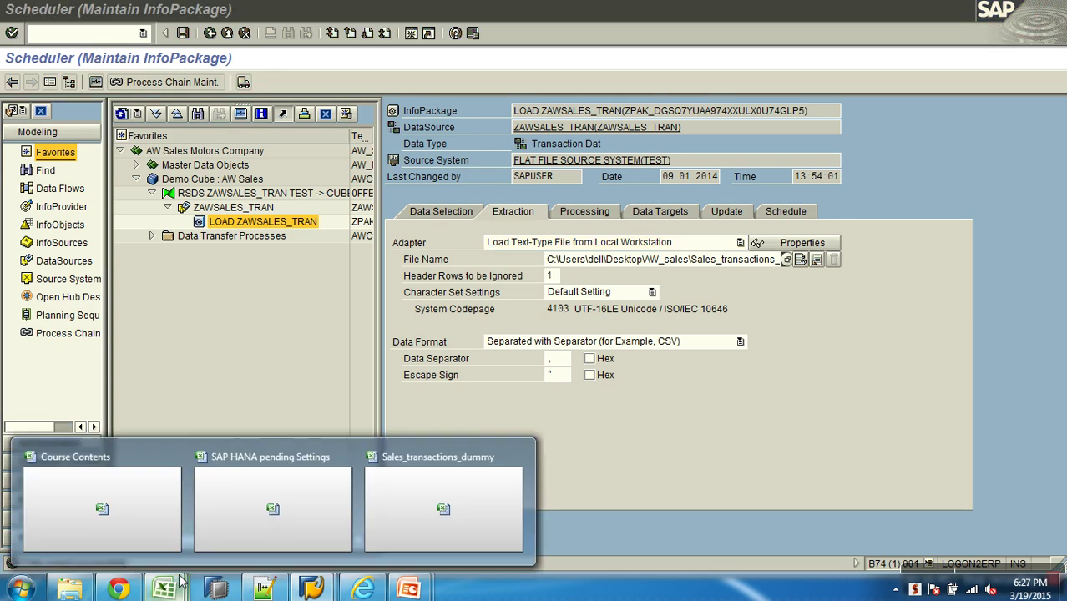
{"action": "left_click", "coordinate": [469, 520]}
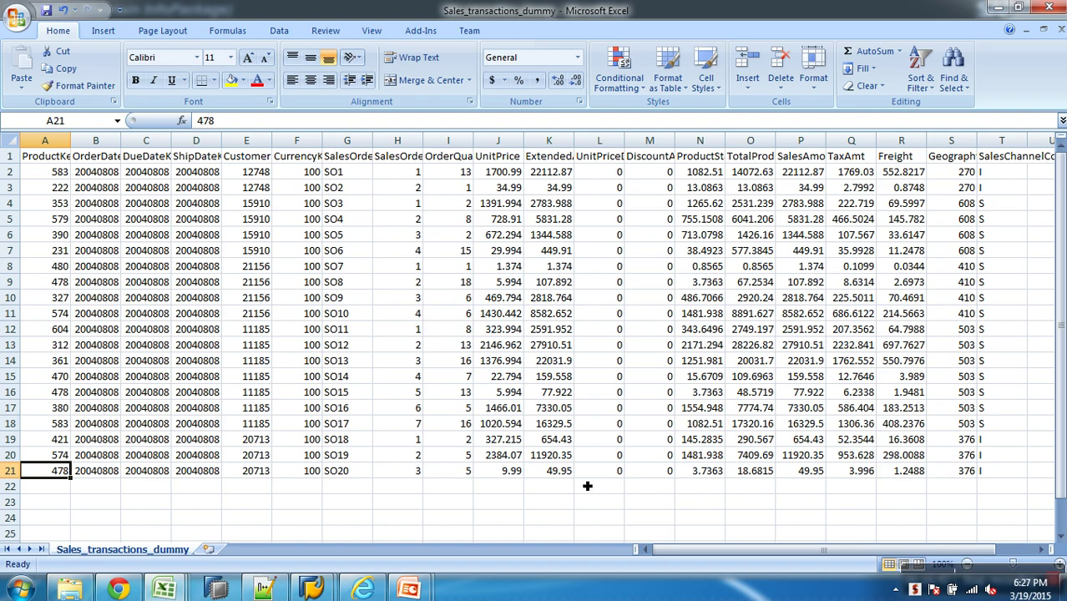
{"action": "key", "text": "alt+Tab"}
{"action": "left_click", "coordinate": [436, 212]}
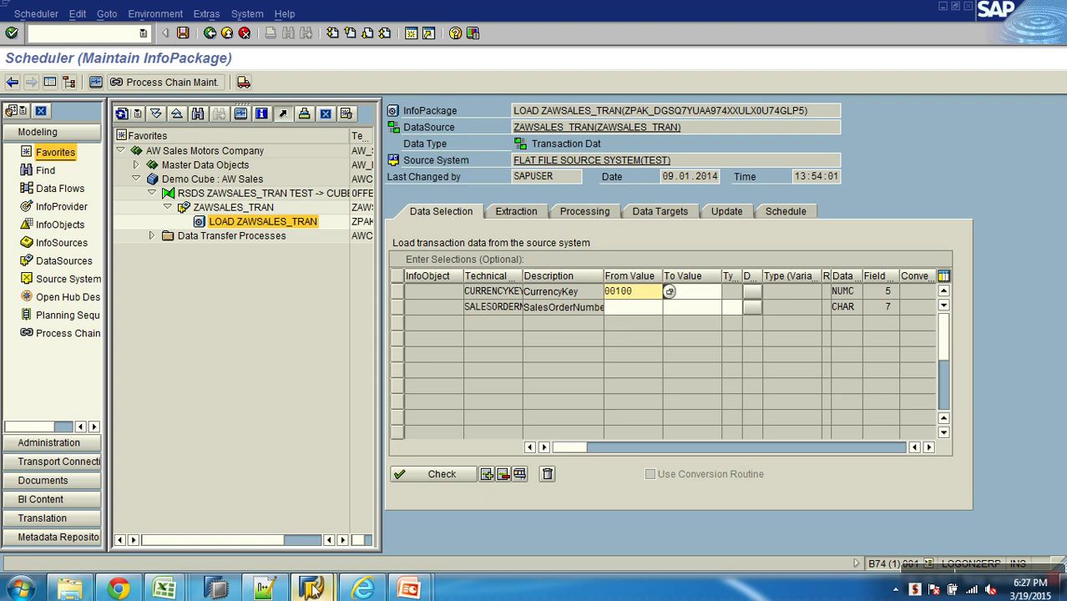
{"action": "left_click", "coordinate": [175, 590]}
{"action": "left_click", "coordinate": [410, 526]}
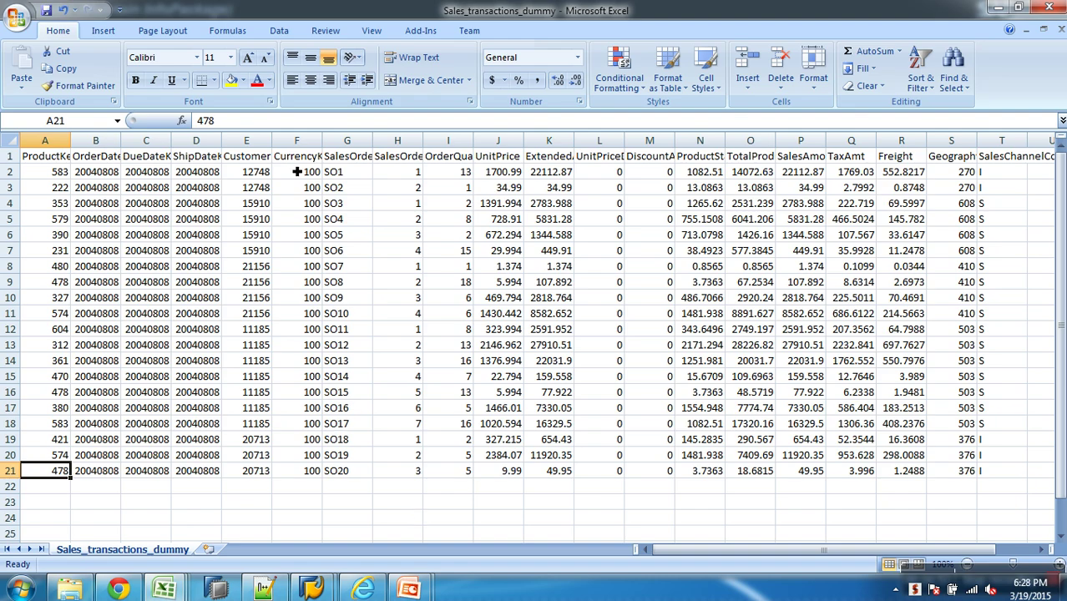
Step: Widen the CustomerKey column slightly and examine which rows belong to each customer key
{"action": "left_click_drag", "start_coordinate": [272, 140], "coordinate": [281, 140]}
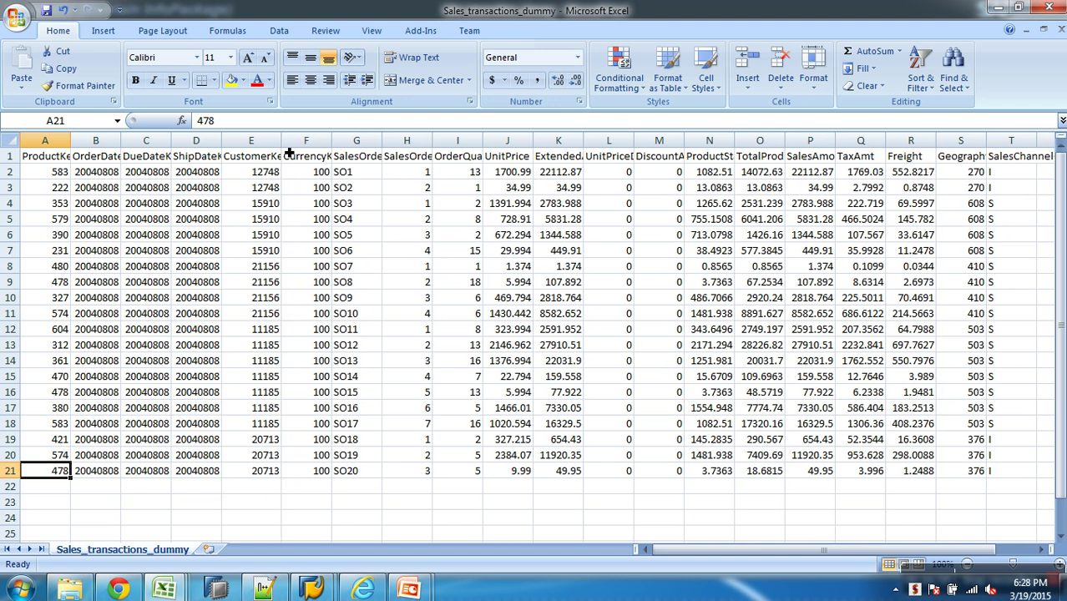
{"action": "left_click", "coordinate": [266, 173]}
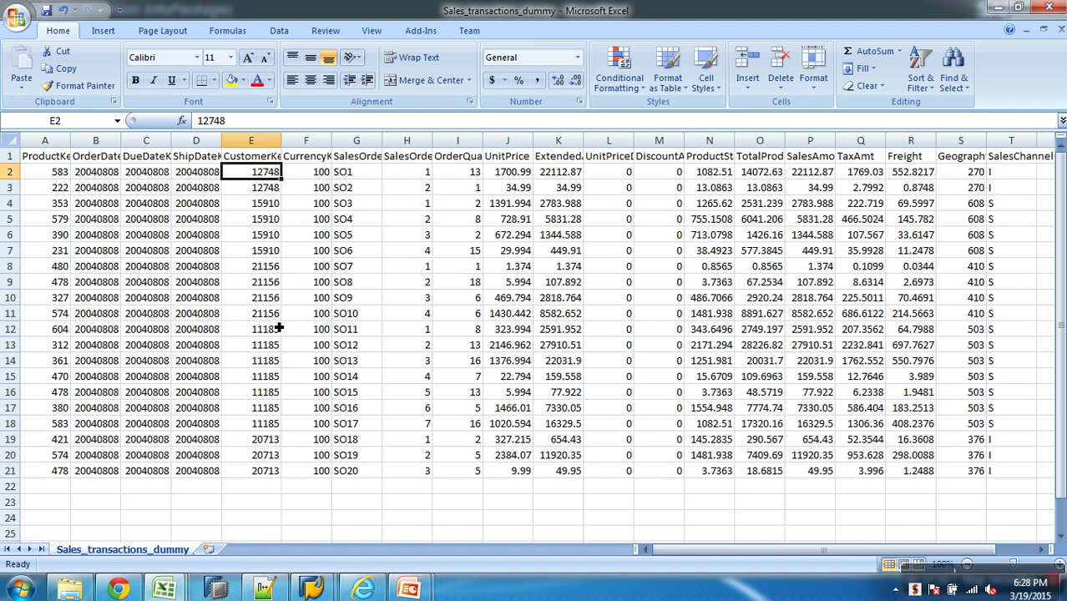
{"action": "left_click", "coordinate": [268, 209]}
{"action": "left_click", "coordinate": [268, 227]}
{"action": "left_click", "coordinate": [269, 270]}
{"action": "left_click", "coordinate": [262, 314]}
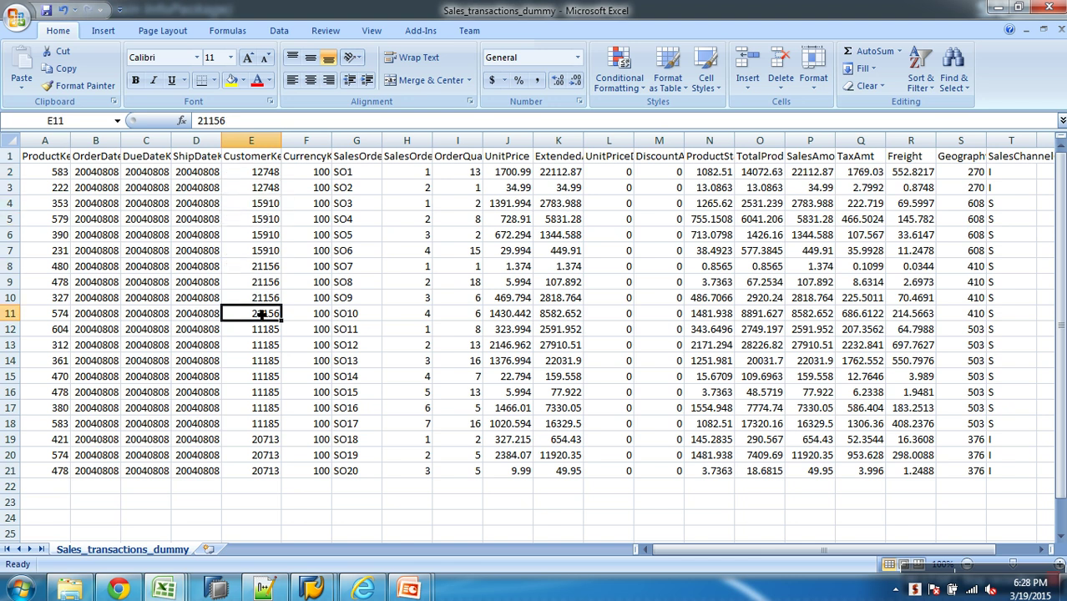
{"action": "left_click_drag", "start_coordinate": [266, 177], "coordinate": [267, 188]}
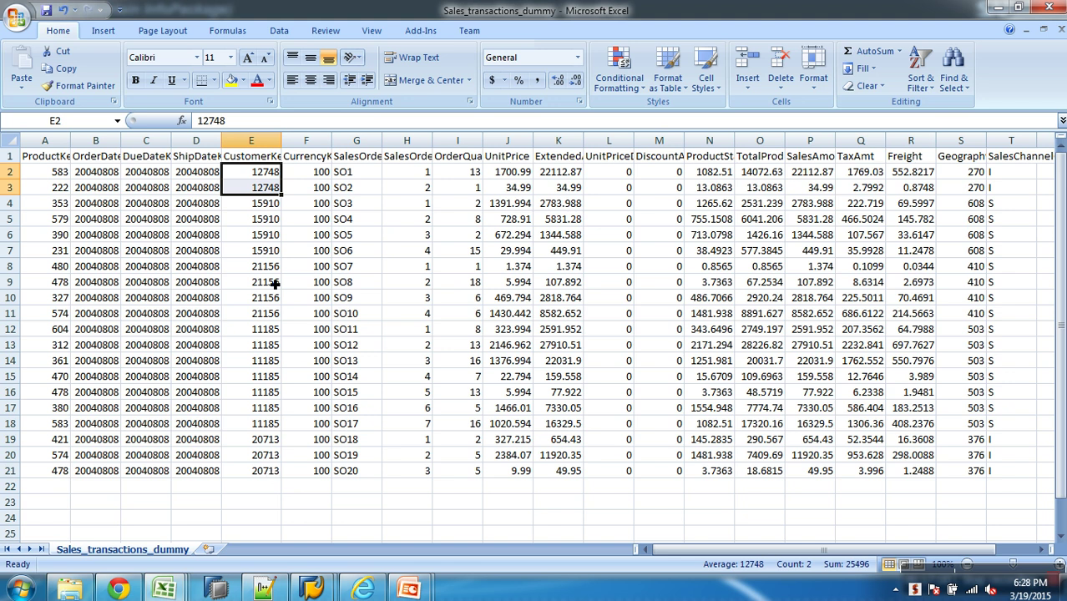
{"action": "left_click", "coordinate": [271, 176]}
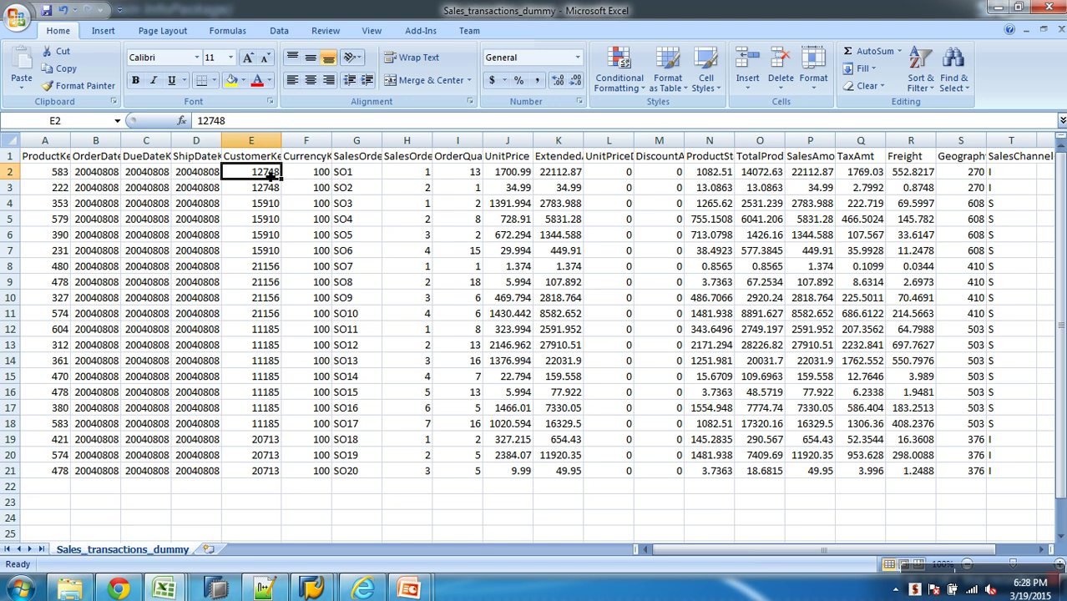
{"action": "left_click", "coordinate": [274, 266]}
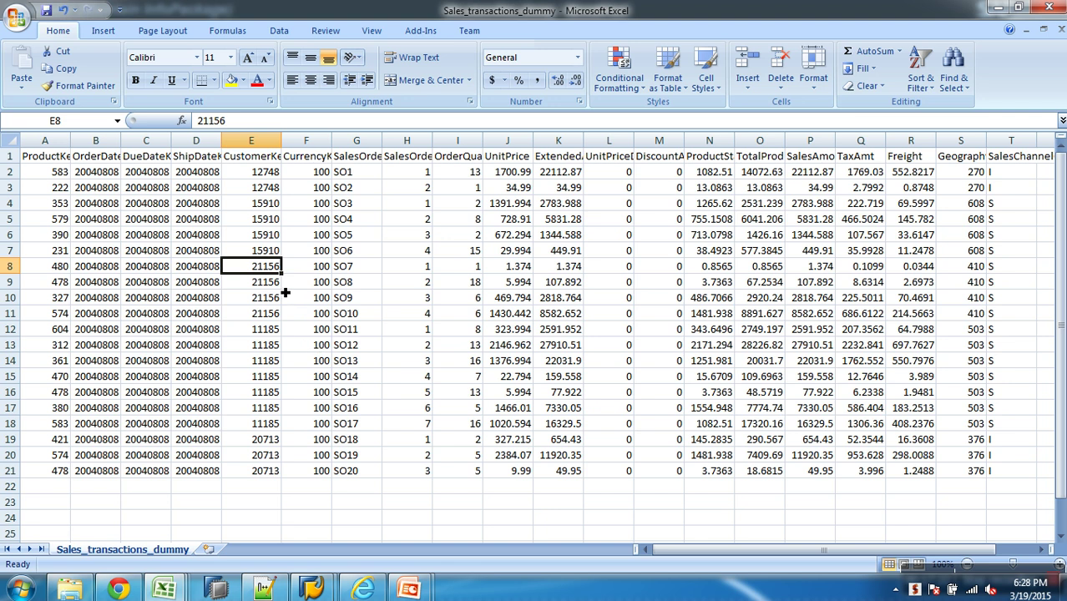
{"action": "left_click_drag", "start_coordinate": [275, 270], "coordinate": [276, 315]}
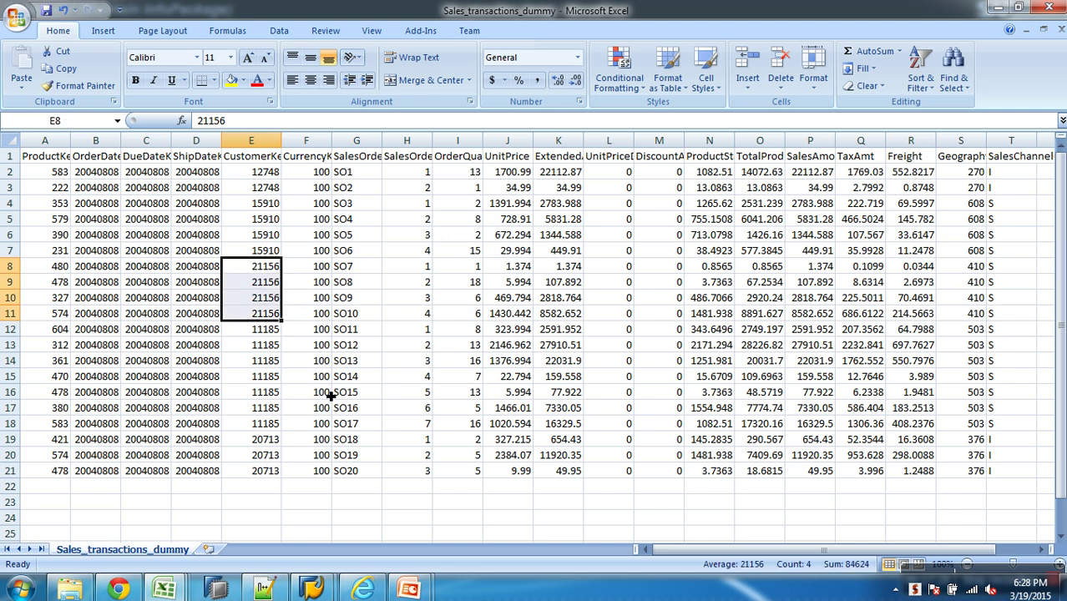
Step: Close the dummy workbook without saving, then reopen the 3 KB Sales_transactions_dummy file from the AW_sales folder in Windows Explorer
{"action": "left_click", "coordinate": [1061, 31]}
{"action": "left_click", "coordinate": [538, 334]}
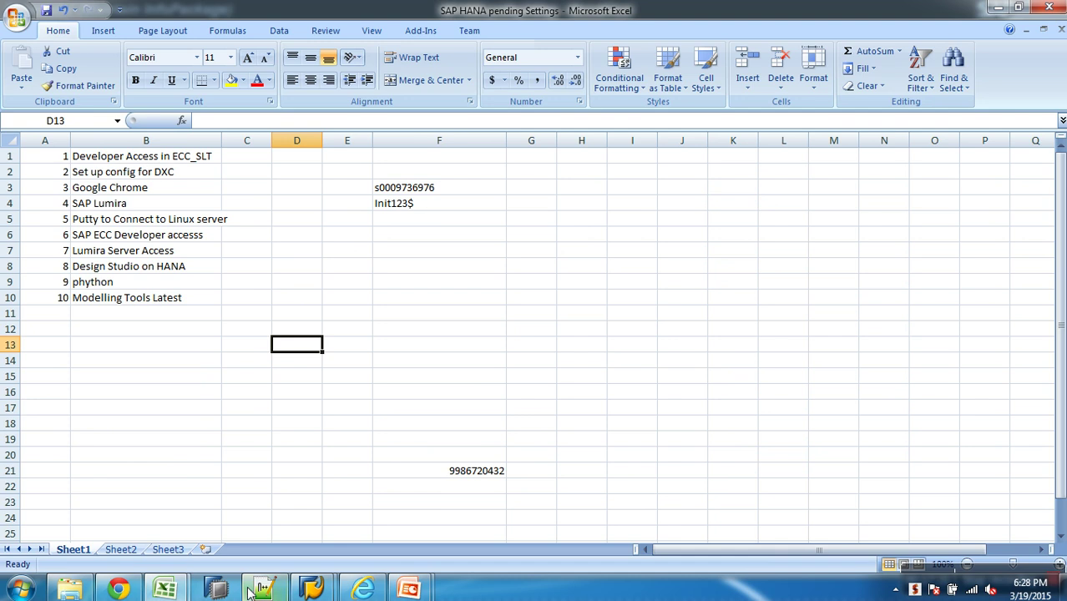
{"action": "left_click", "coordinate": [70, 589]}
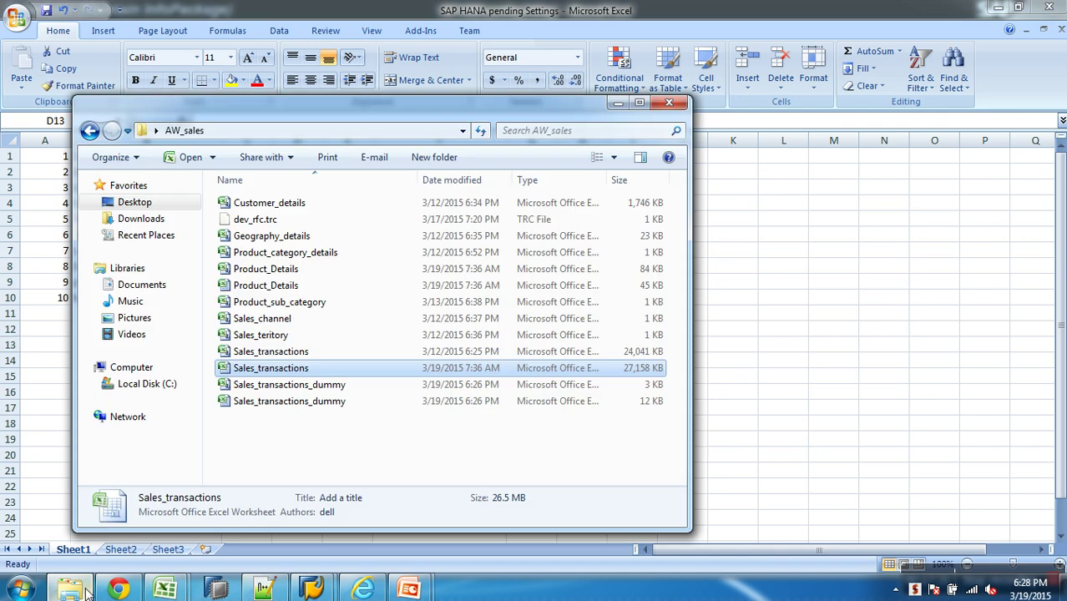
{"action": "double_click", "coordinate": [320, 389]}
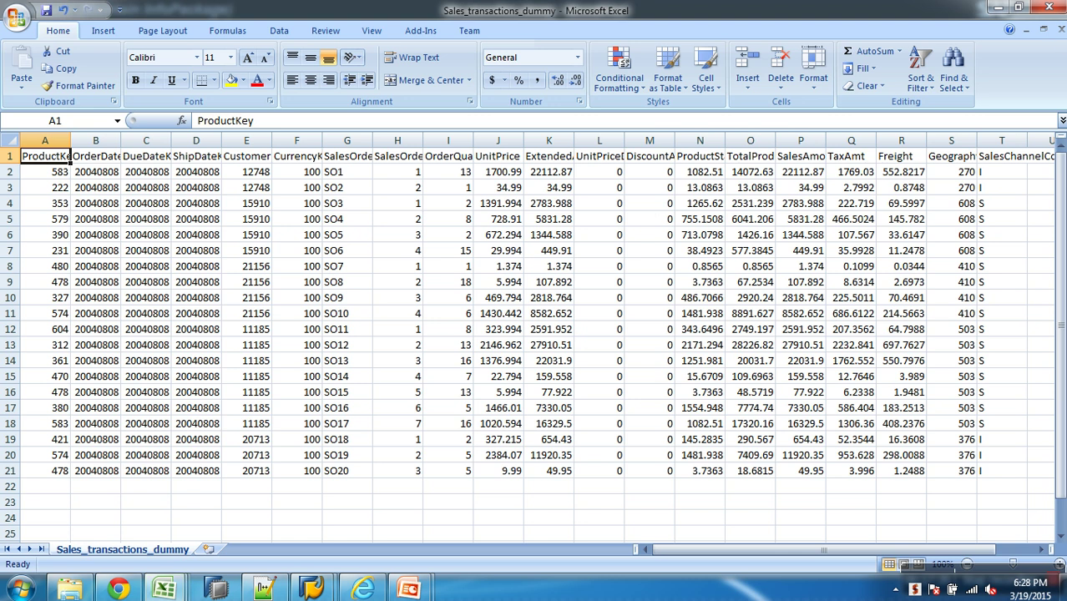
Step: Close the Sales_transactions_dummy workbook and review the CurrencyKey and SalesOrderNumber selections of the LOAD ZAWSALES_TRAN InfoPackage in SAP
{"action": "left_click", "coordinate": [1061, 29]}
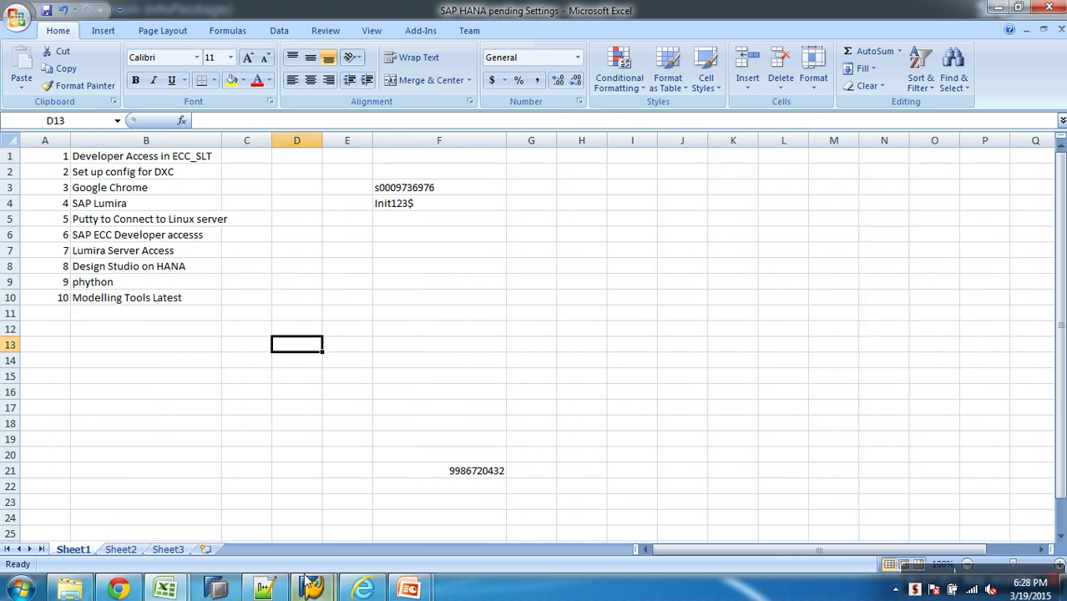
{"action": "mouse_move", "coordinate": [322, 584]}
{"action": "left_click", "coordinate": [357, 536]}
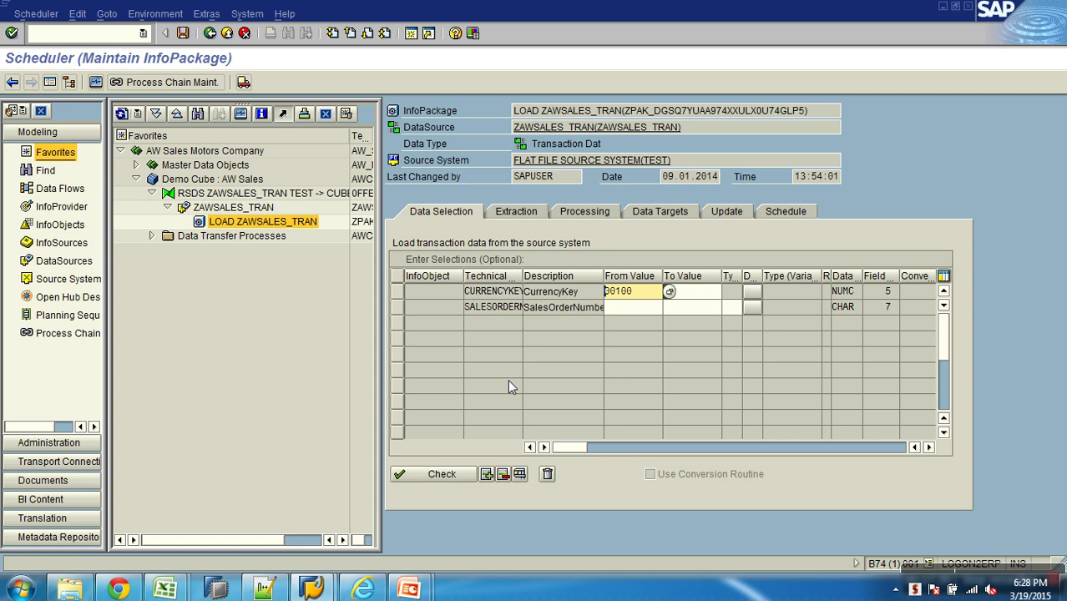
{"action": "left_click", "coordinate": [560, 307]}
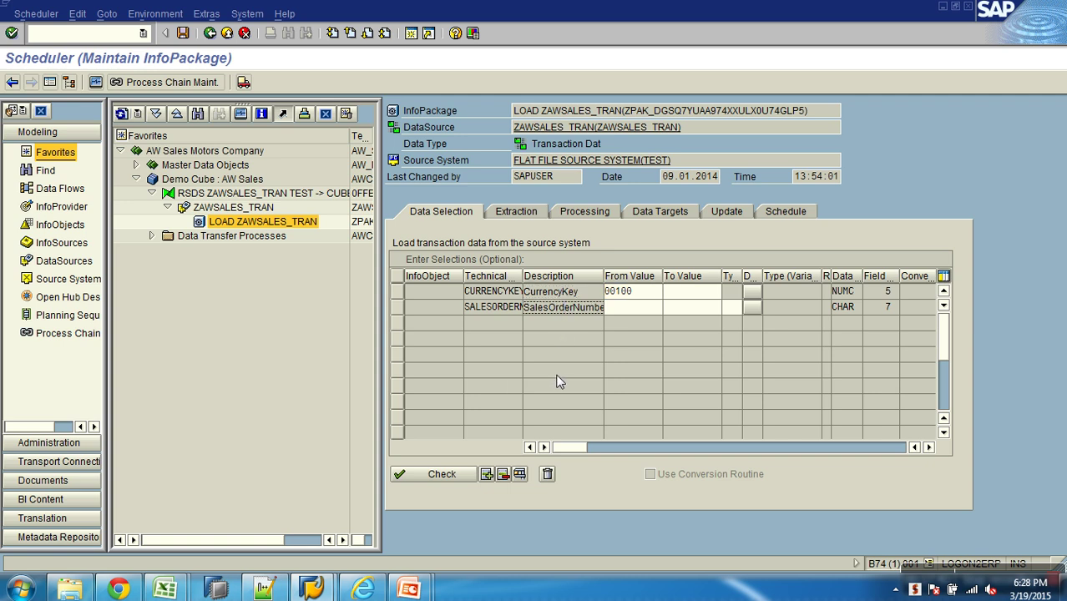
Step: Open the ZAWSALES_TRAN DataSource for changing and display its field attributes
{"action": "right_click", "coordinate": [260, 210]}
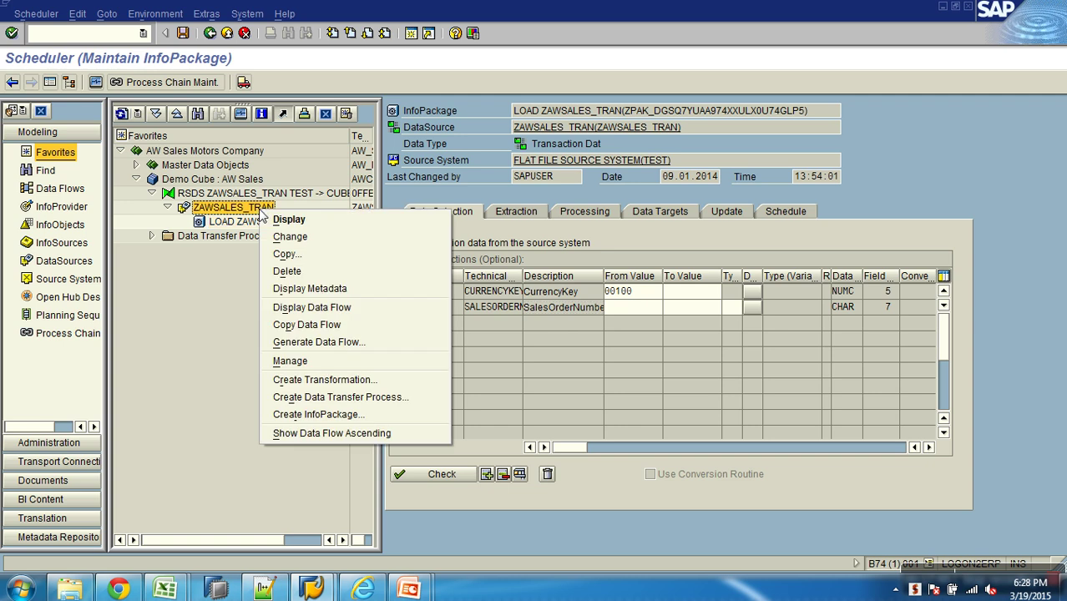
{"action": "left_click", "coordinate": [288, 234]}
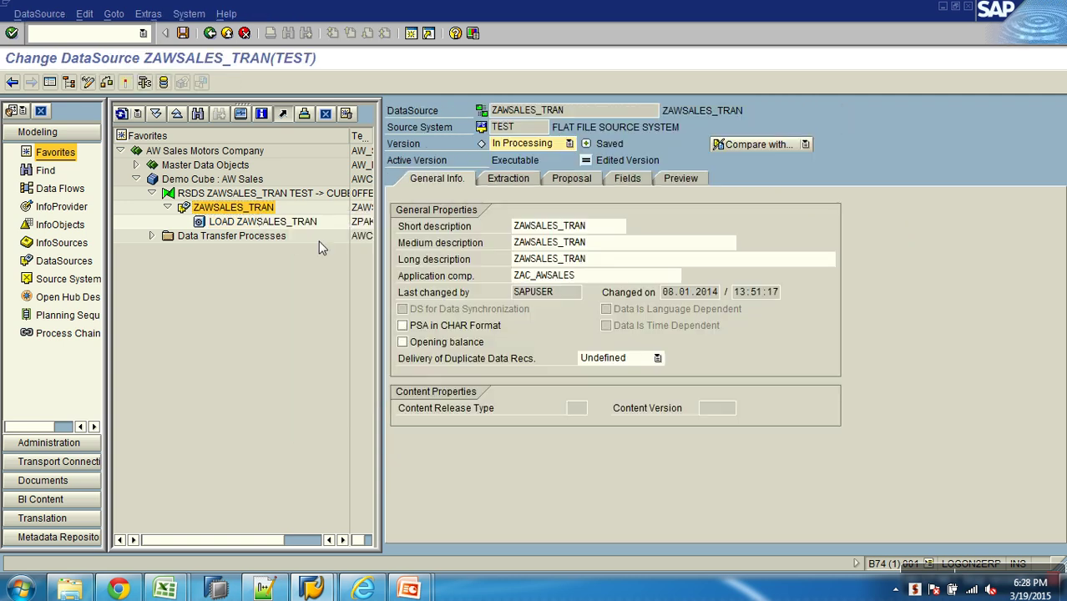
{"action": "left_click", "coordinate": [635, 179]}
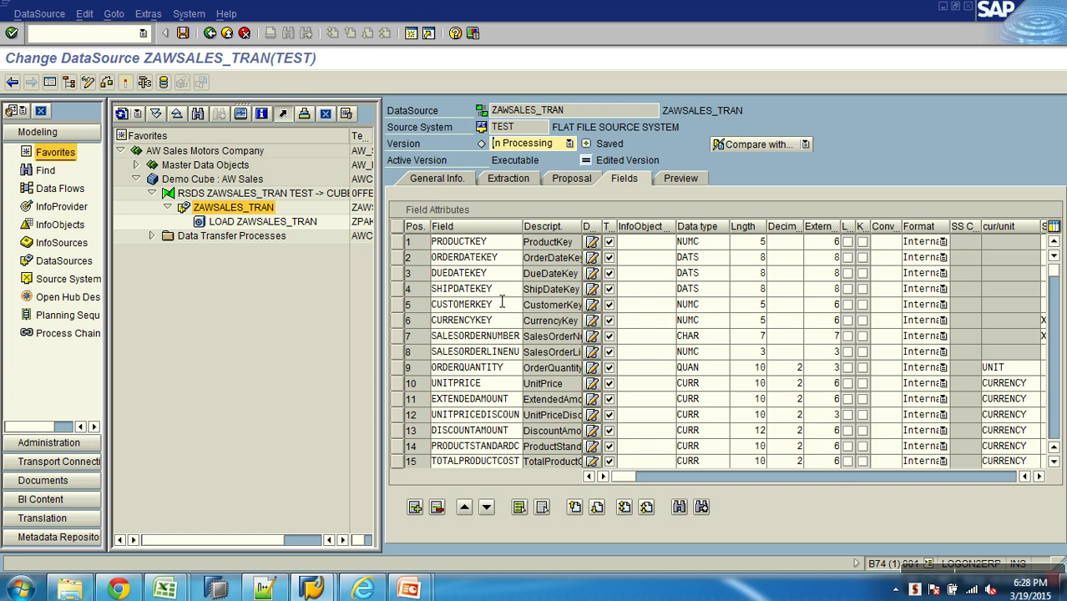
Step: Set the selection option of the CUSTOMERKEY field to X, Selection Possible
{"action": "left_click", "coordinate": [396, 305]}
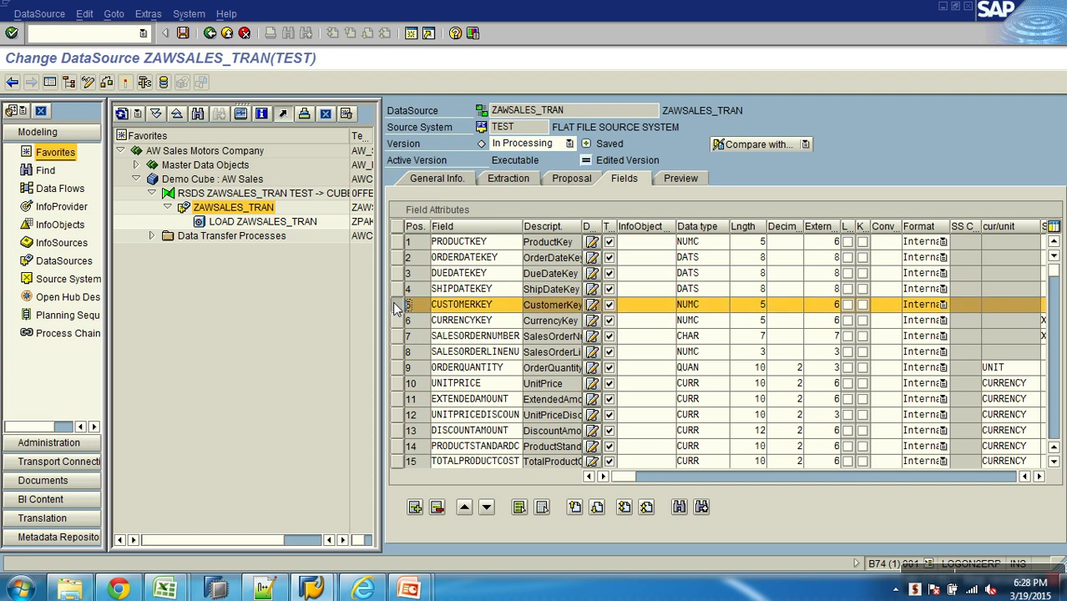
{"action": "left_click", "coordinate": [1039, 477]}
{"action": "left_click", "coordinate": [1039, 476]}
{"action": "left_click", "coordinate": [1039, 477]}
{"action": "left_click", "coordinate": [903, 307]}
{"action": "left_click", "coordinate": [915, 306]}
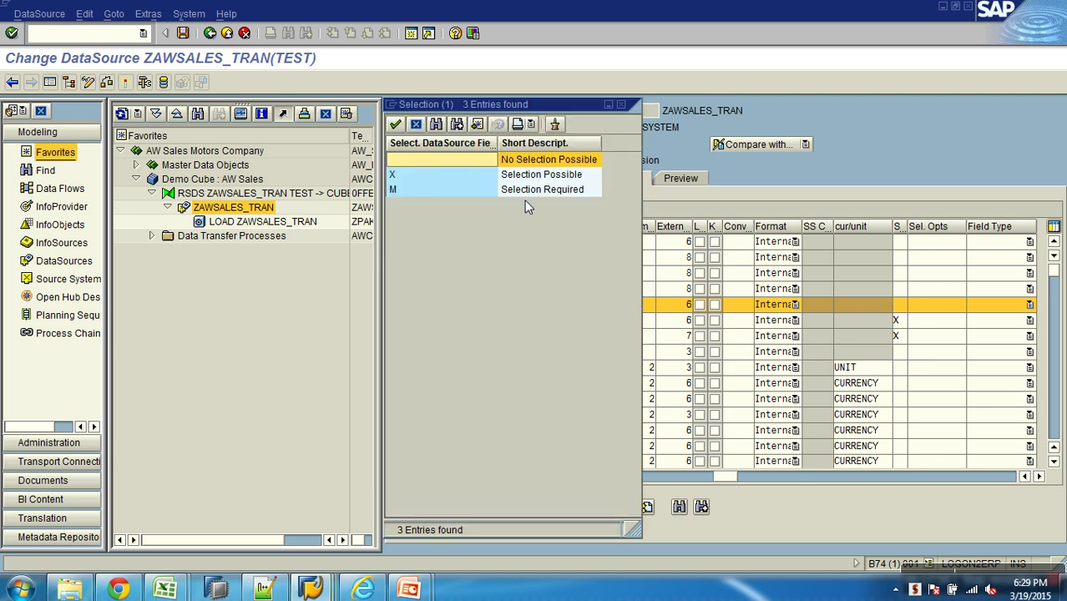
{"action": "double_click", "coordinate": [448, 174]}
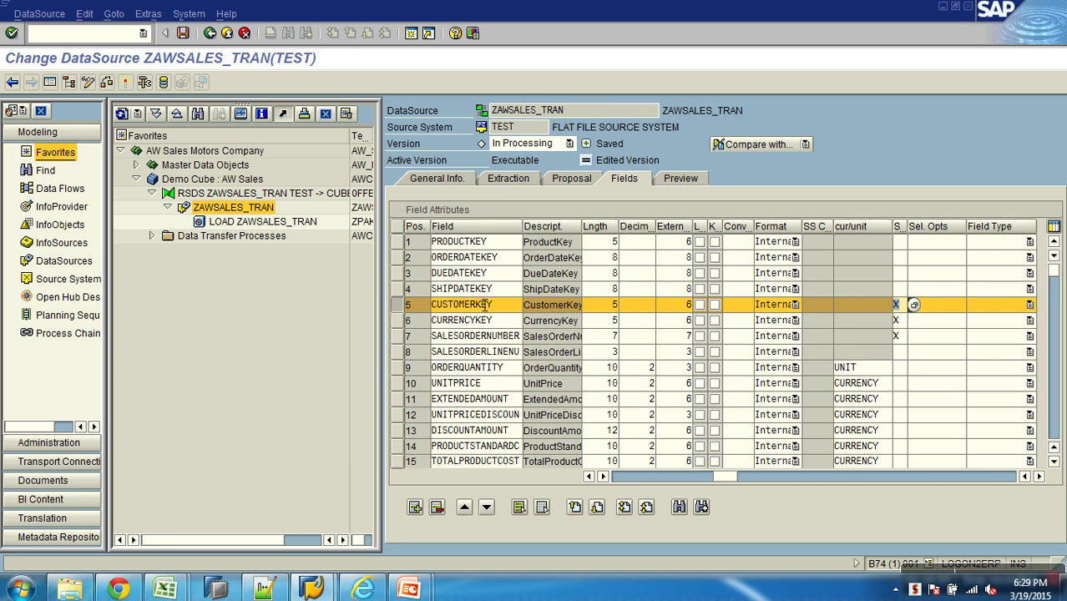
Step: Activate the ZAWSALES_TRAN DataSource and acknowledge the resulting log
{"action": "left_click", "coordinate": [125, 82]}
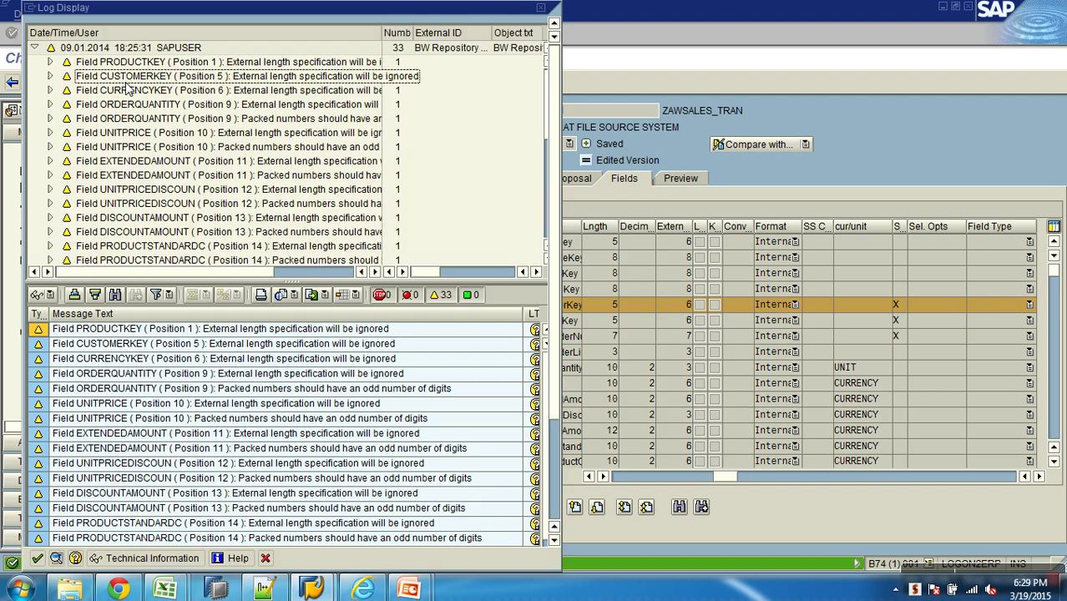
{"action": "left_click", "coordinate": [39, 560]}
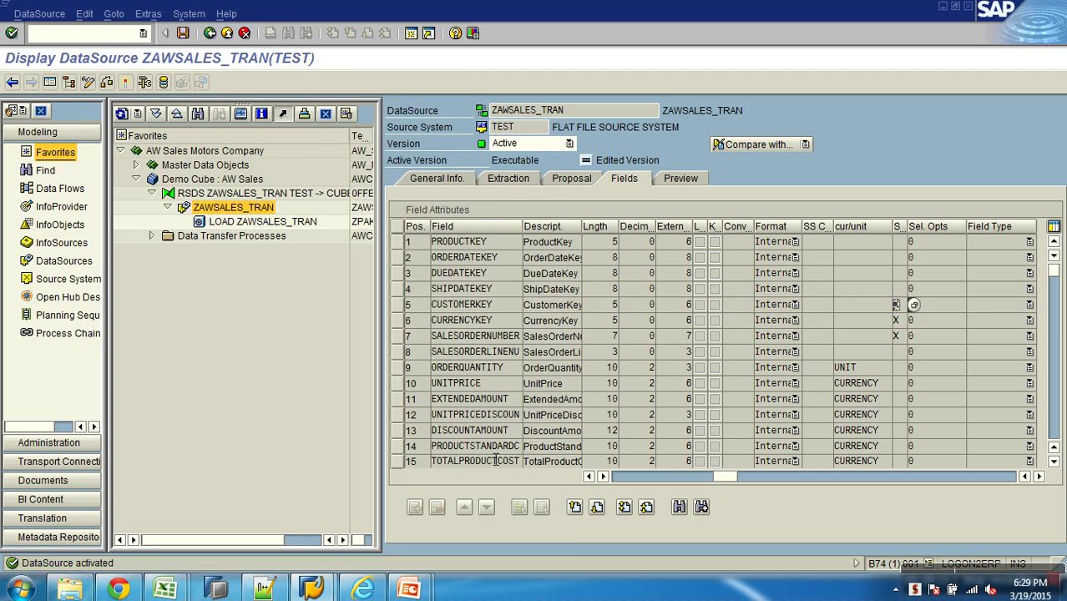
{"action": "left_click", "coordinate": [615, 476]}
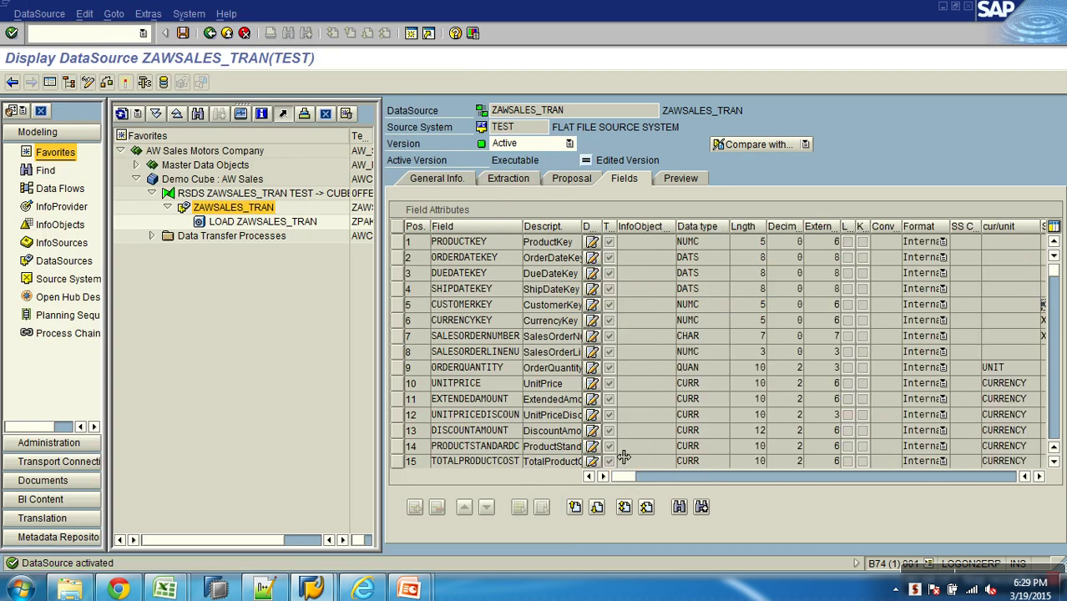
Step: Reopen the LOAD ZAWSALES_TRAN InfoPackage's data selection and clear the From Value of CurrencyKey
{"action": "double_click", "coordinate": [286, 223]}
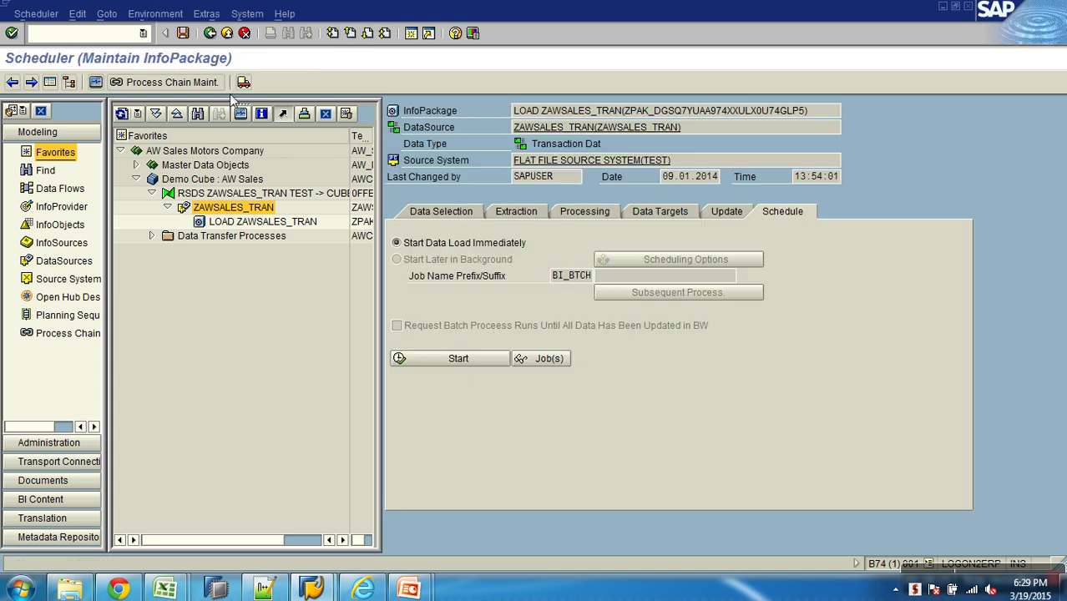
{"action": "left_click", "coordinate": [448, 212]}
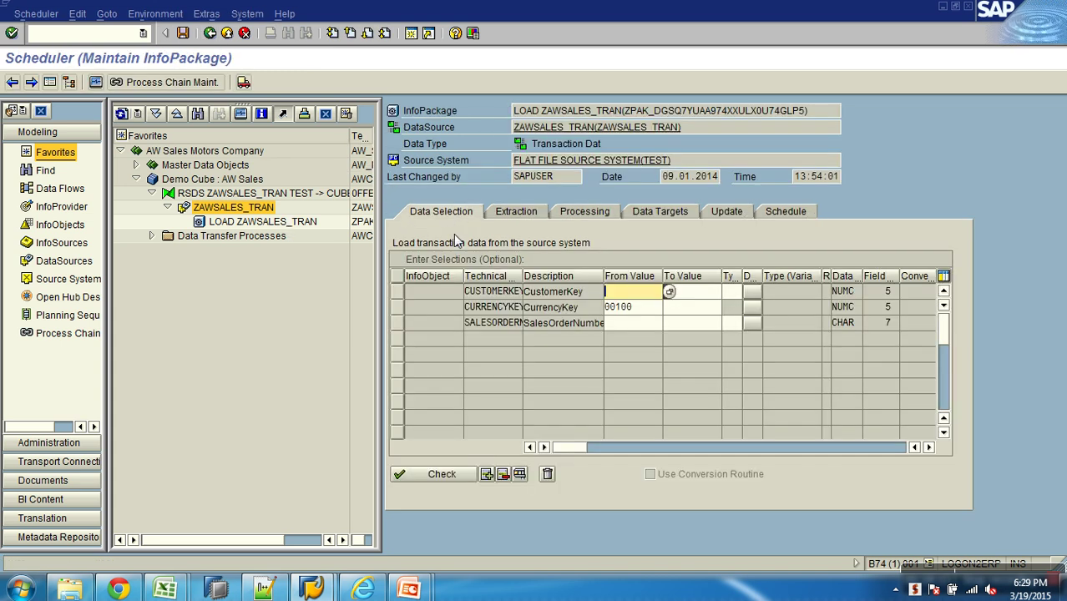
{"action": "left_click_drag", "start_coordinate": [641, 311], "coordinate": [559, 314]}
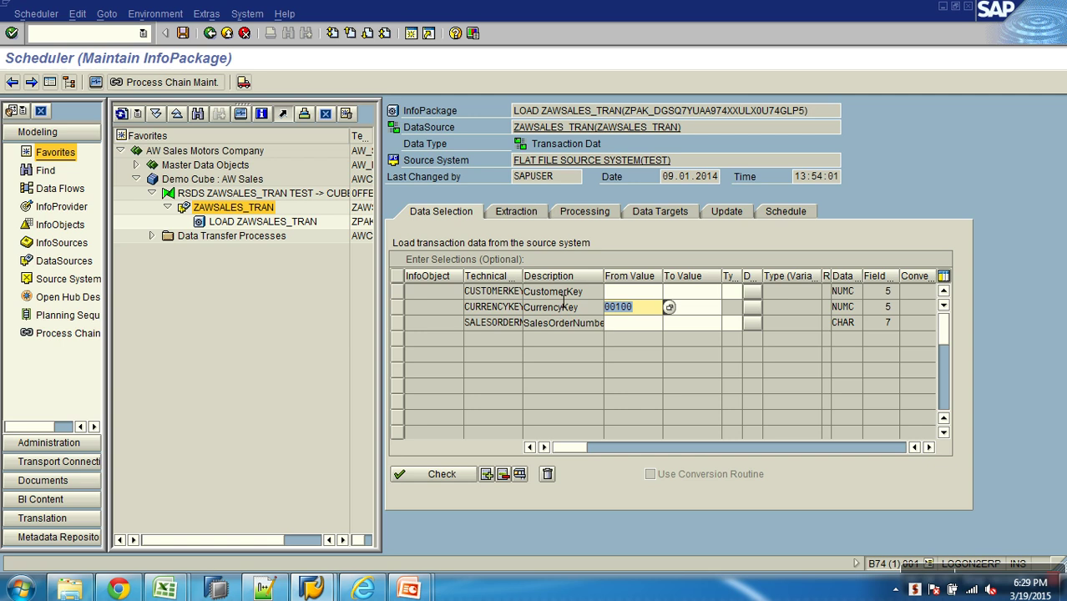
{"action": "key", "text": "BackSpace"}
{"action": "left_click", "coordinate": [735, 375]}
{"action": "key", "text": "Up"}
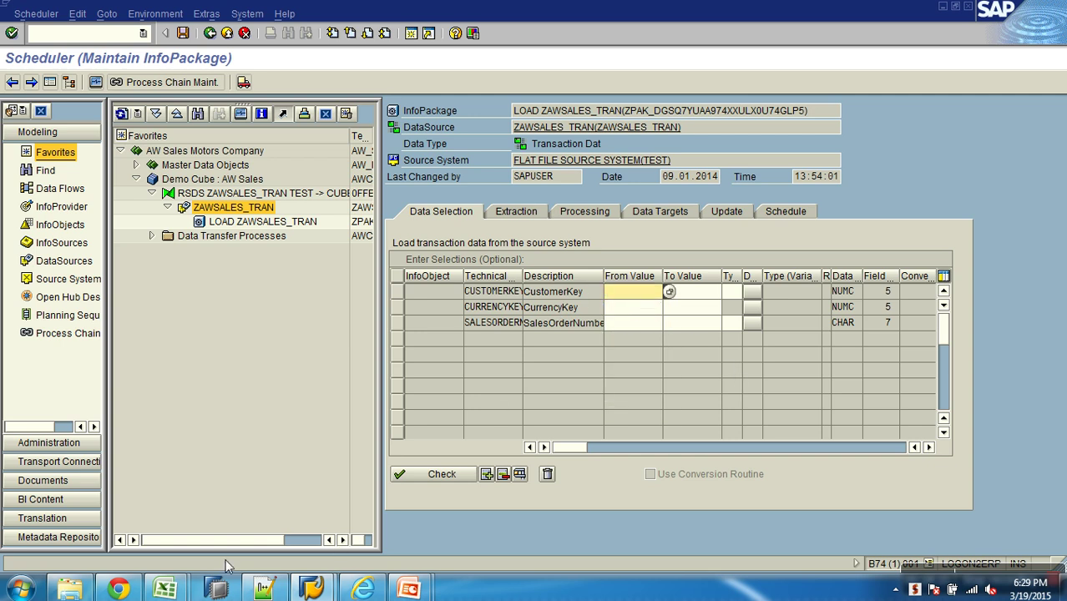
Step: Reopen the Sales_transactions_dummy workbook from the AW_sales folder, look up the customer key in cell E8, and close the workbook
{"action": "mouse_move", "coordinate": [167, 589]}
{"action": "left_click", "coordinate": [238, 534]}
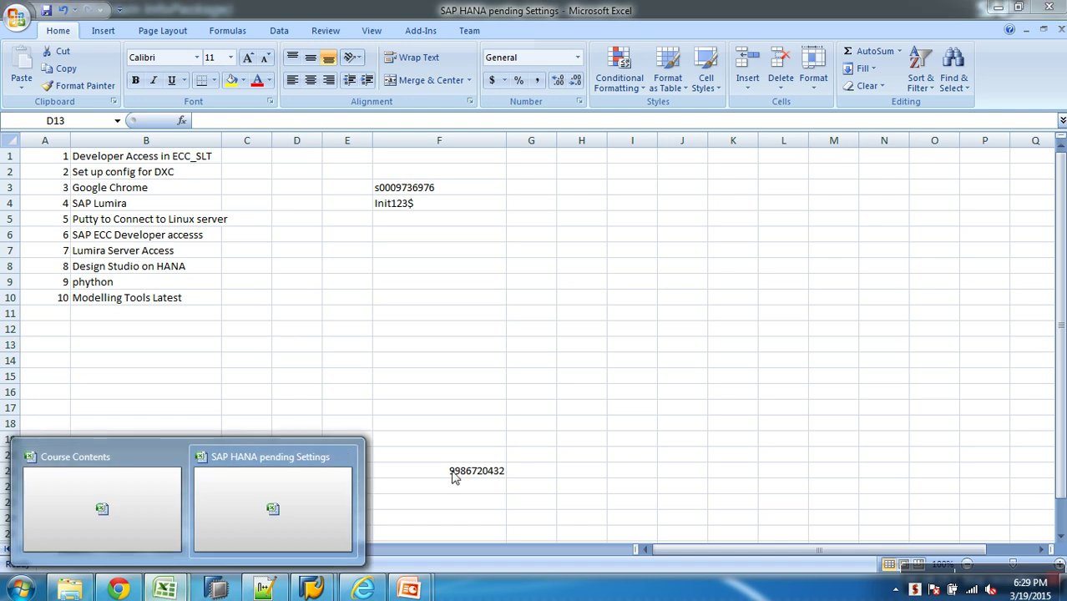
{"action": "left_click", "coordinate": [73, 589]}
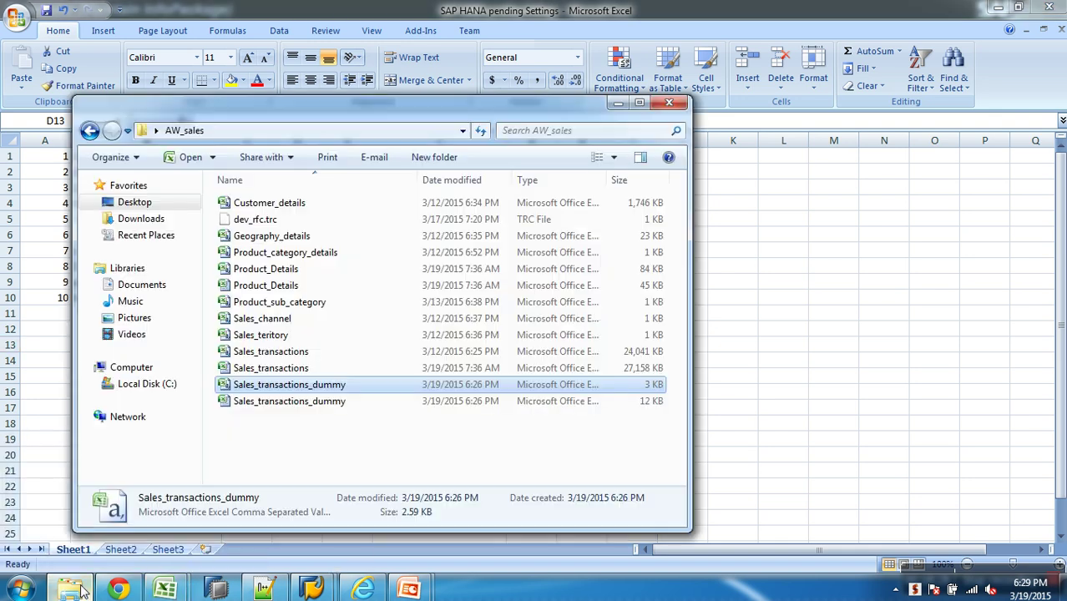
{"action": "double_click", "coordinate": [292, 398]}
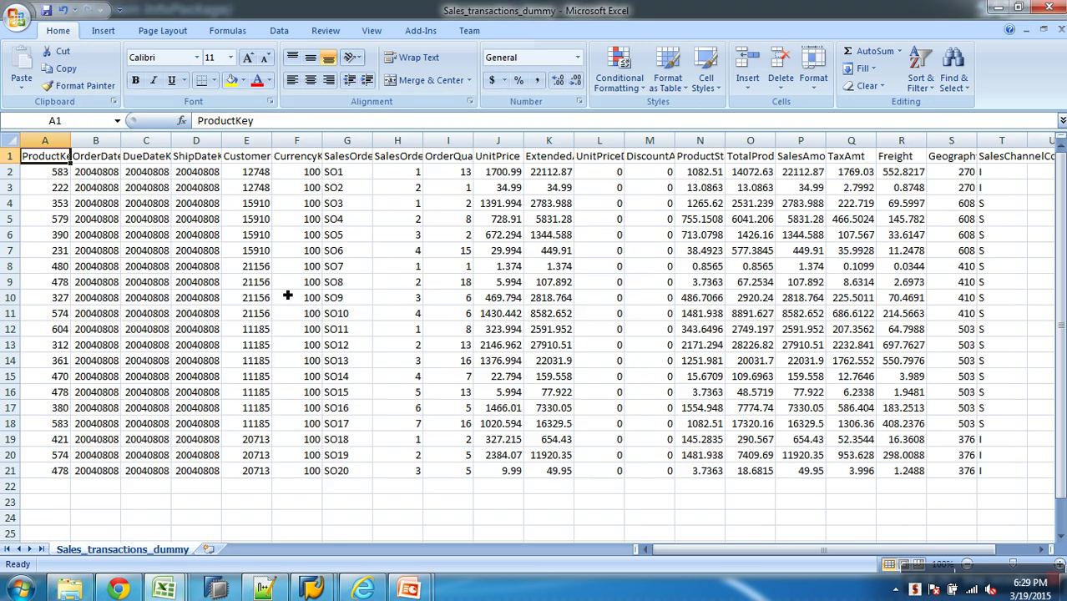
{"action": "left_click", "coordinate": [264, 267]}
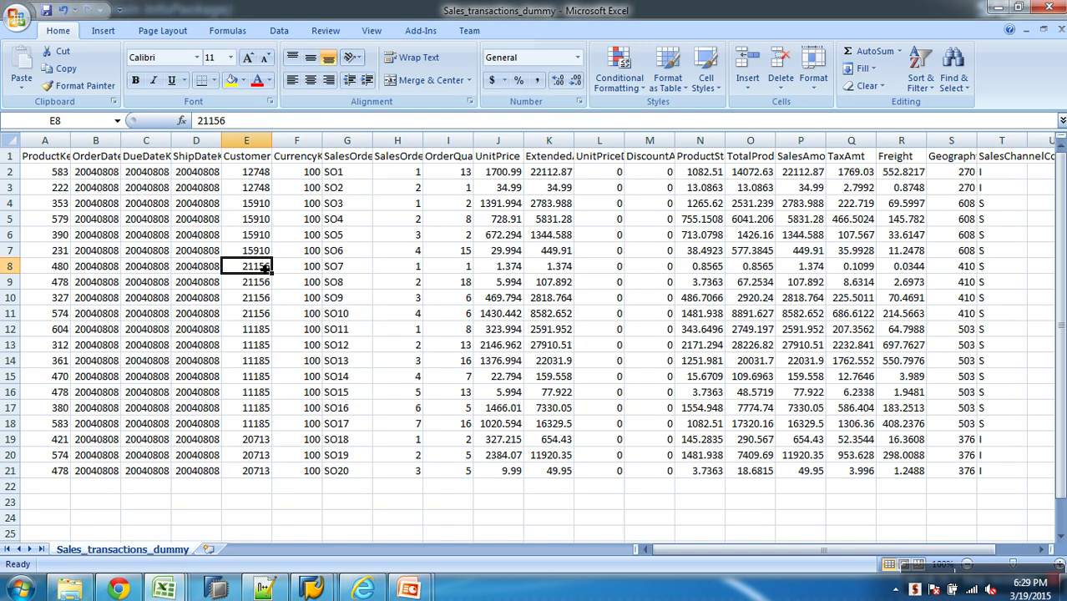
{"action": "left_click", "coordinate": [1060, 29]}
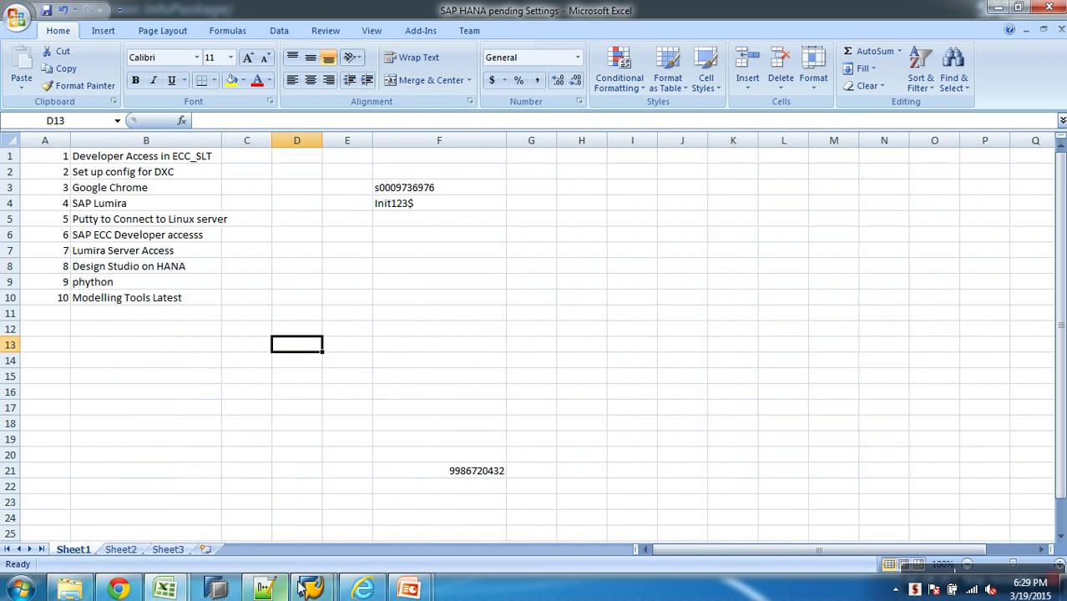
Step: In the SAP InfoPackage, set CustomerKey's From Value to the customer key from row 8, check the selections, and save
{"action": "mouse_move", "coordinate": [313, 589]}
{"action": "left_click", "coordinate": [380, 526]}
{"action": "type", "text": "21150"}
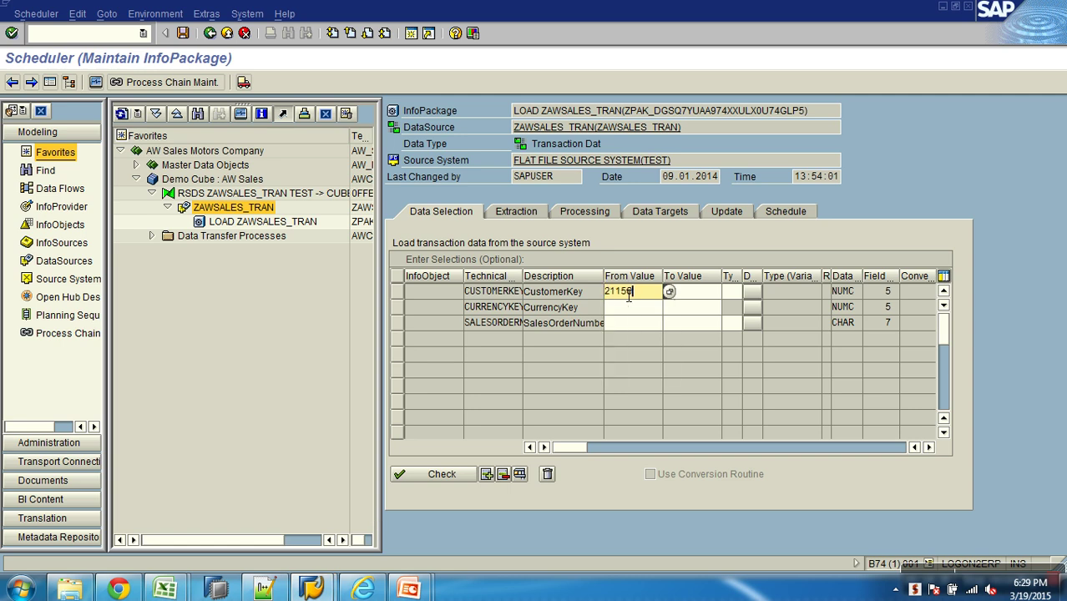
{"action": "type", "text": "56"}
{"action": "key", "text": "Return"}
{"action": "left_click", "coordinate": [434, 474]}
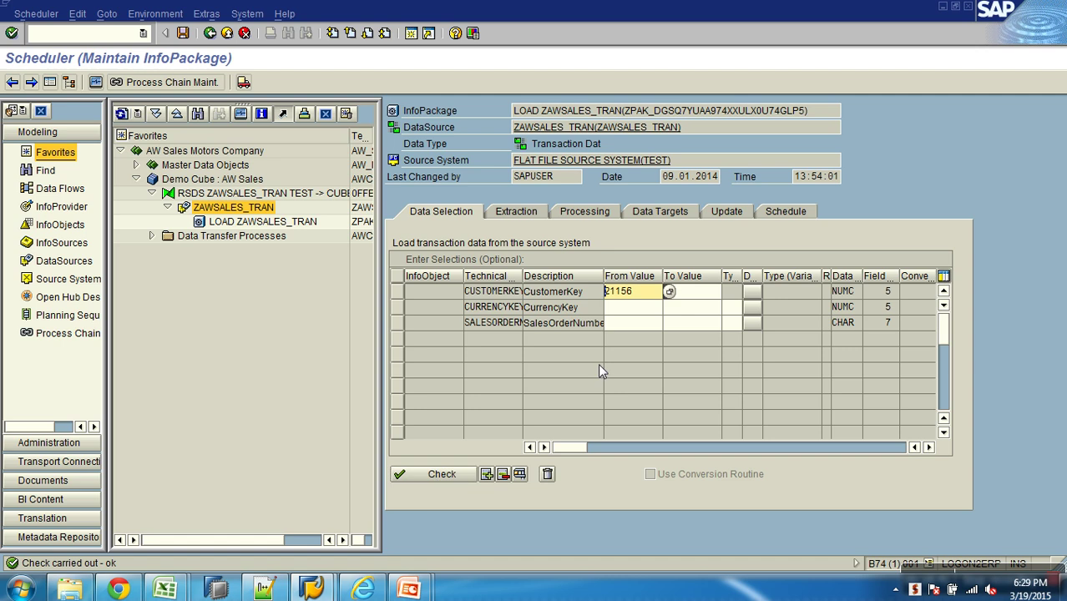
{"action": "key", "text": "shift+End"}
{"action": "left_click", "coordinate": [183, 33]}
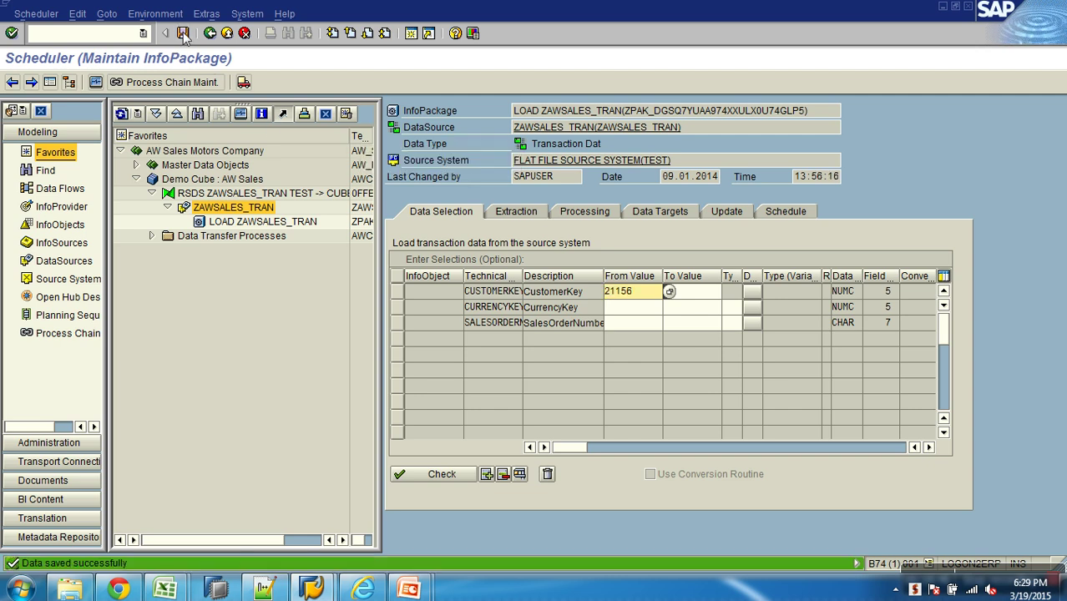
Step: Review the InfoPackage's extraction, processing, data target, update and schedule settings
{"action": "left_click", "coordinate": [534, 213]}
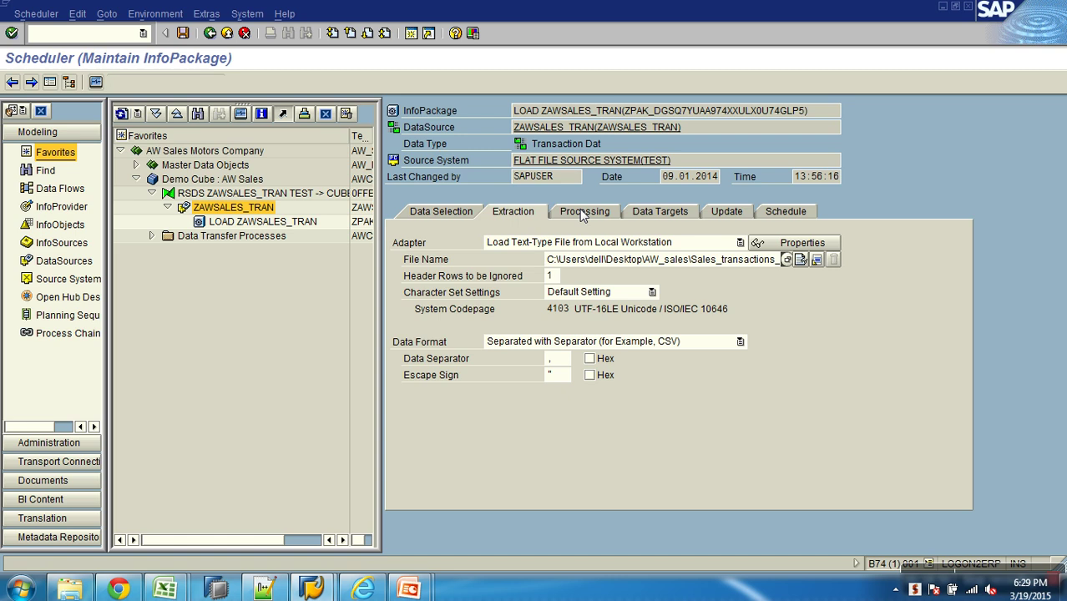
{"action": "left_click", "coordinate": [577, 212]}
{"action": "left_click", "coordinate": [521, 213]}
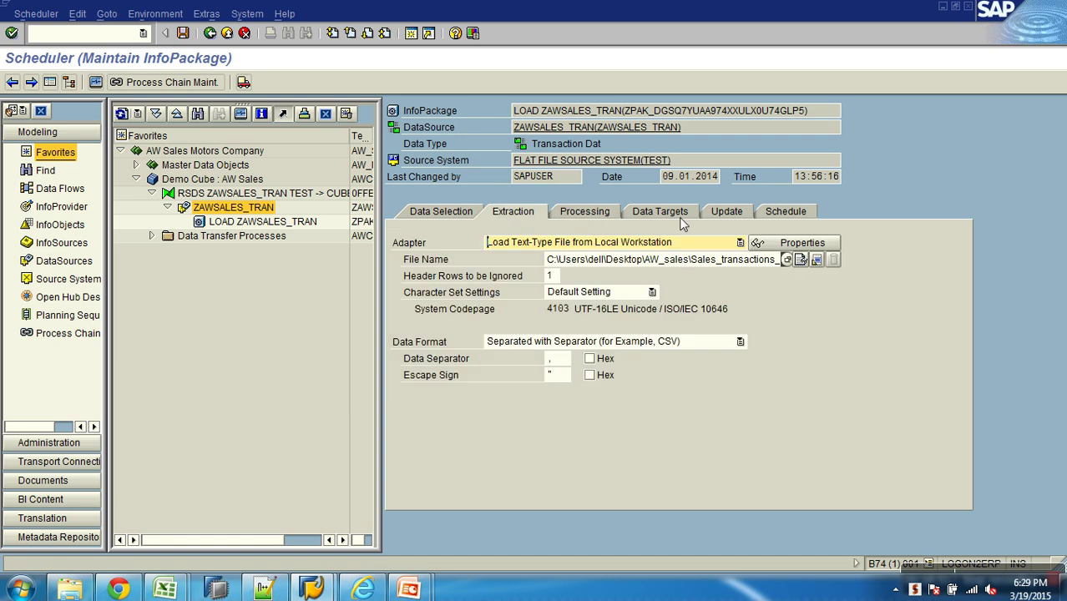
{"action": "left_click", "coordinate": [605, 214]}
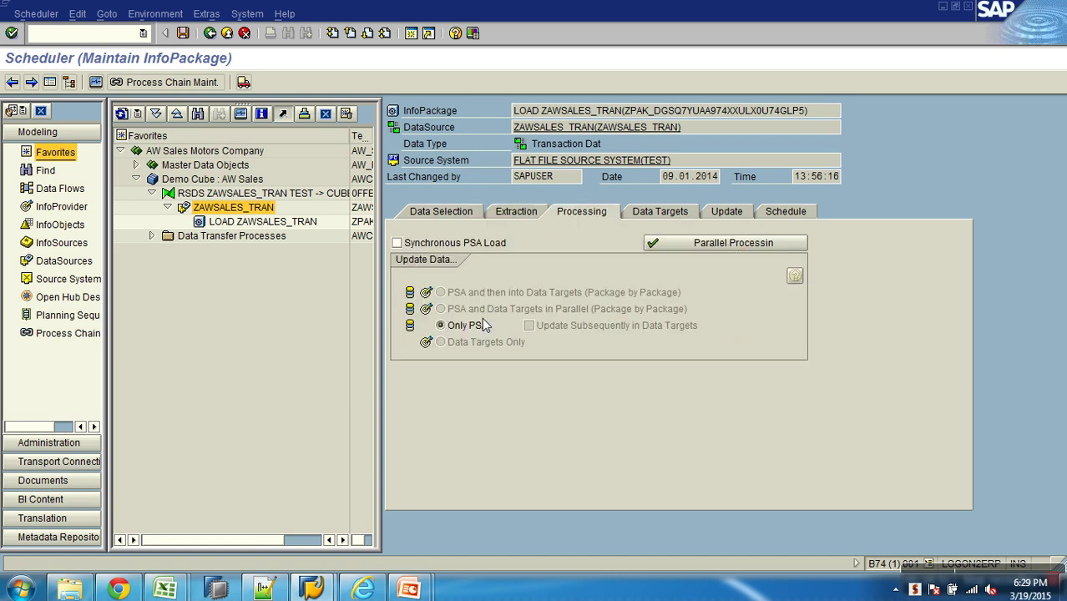
{"action": "left_click", "coordinate": [651, 214]}
{"action": "left_click", "coordinate": [717, 213]}
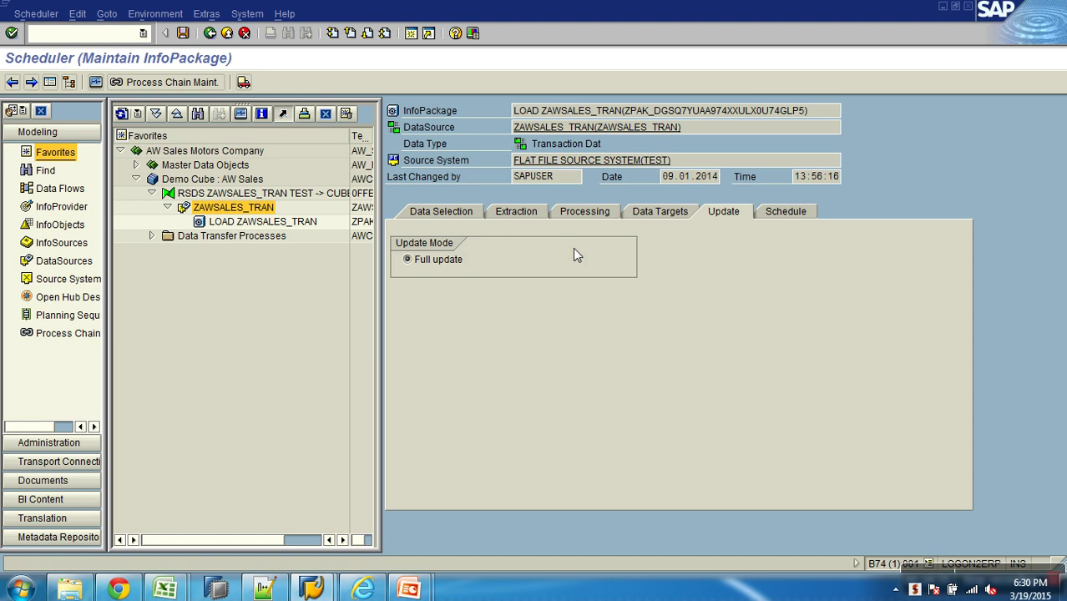
{"action": "left_click", "coordinate": [775, 216]}
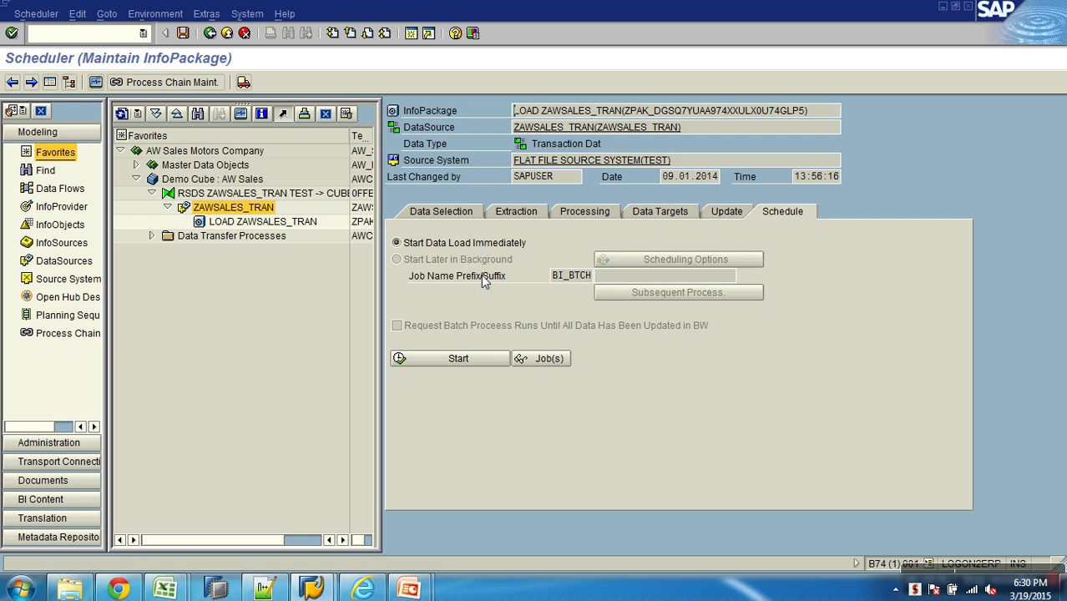
Step: Recheck the extraction source file and start the InfoPackage's data load immediately
{"action": "left_click", "coordinate": [518, 214]}
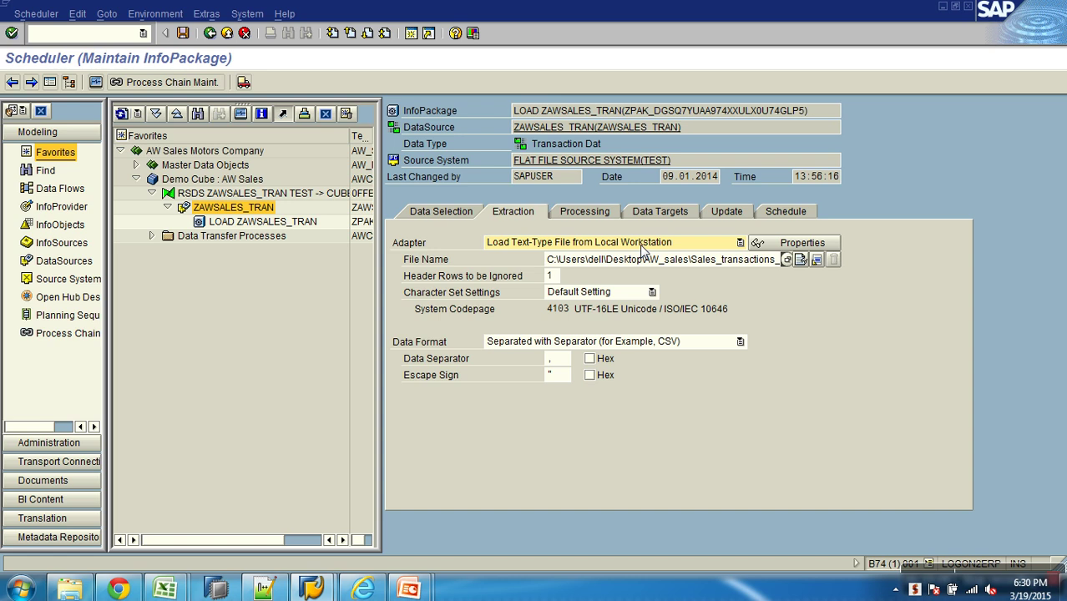
{"action": "left_click", "coordinate": [769, 215]}
{"action": "left_click", "coordinate": [458, 359]}
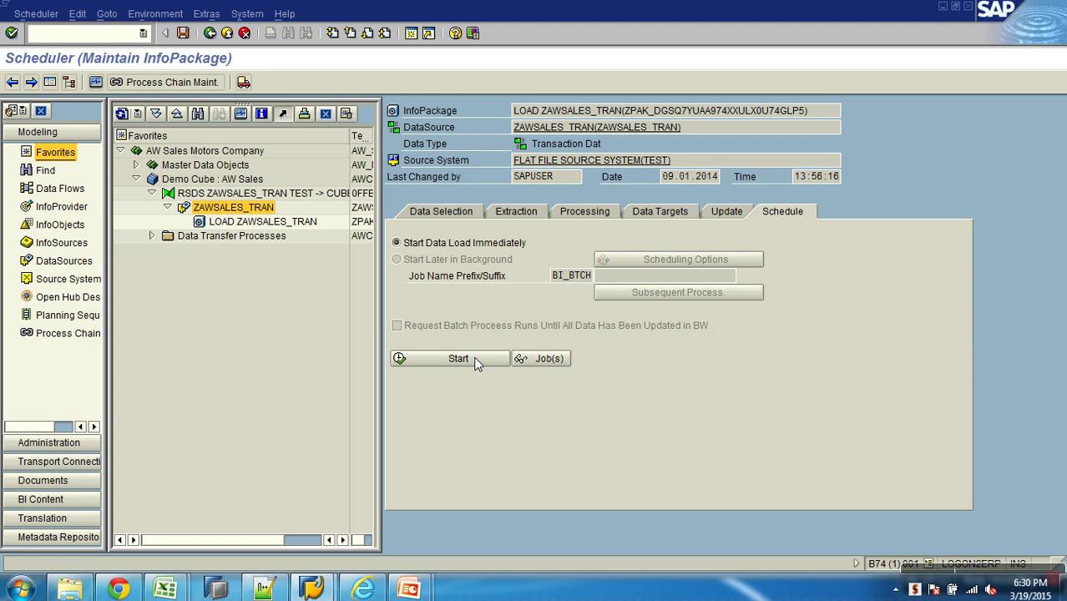
Step: Examine the status of the 09.01.2014 PSA load request in the InfoPackage monitor and return to the monitor beside the modeling tree
{"action": "left_click", "coordinate": [96, 81]}
{"action": "left_click", "coordinate": [57, 166]}
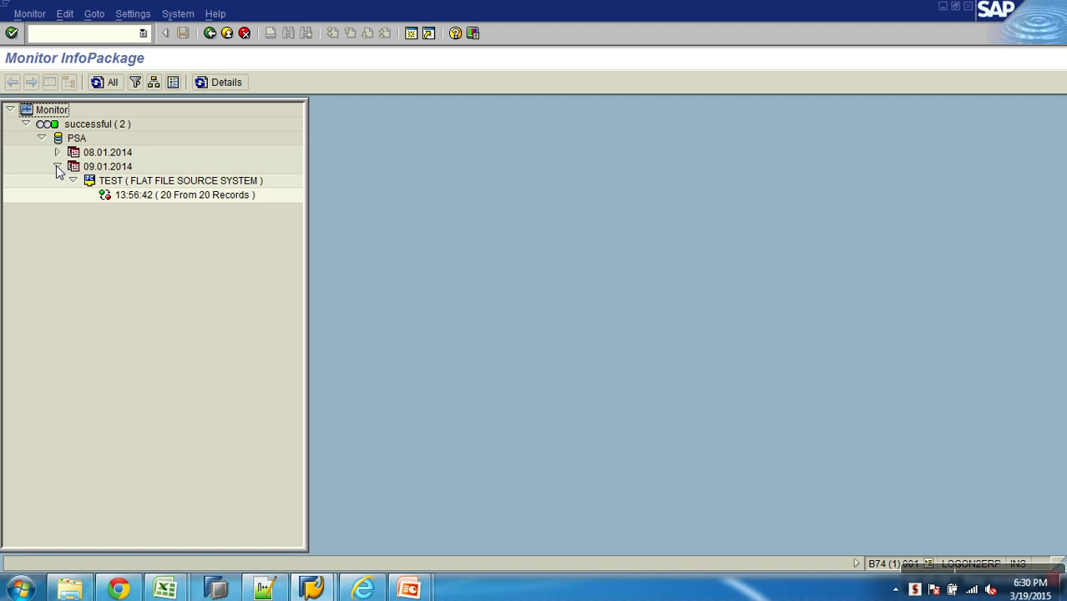
{"action": "left_click", "coordinate": [206, 195]}
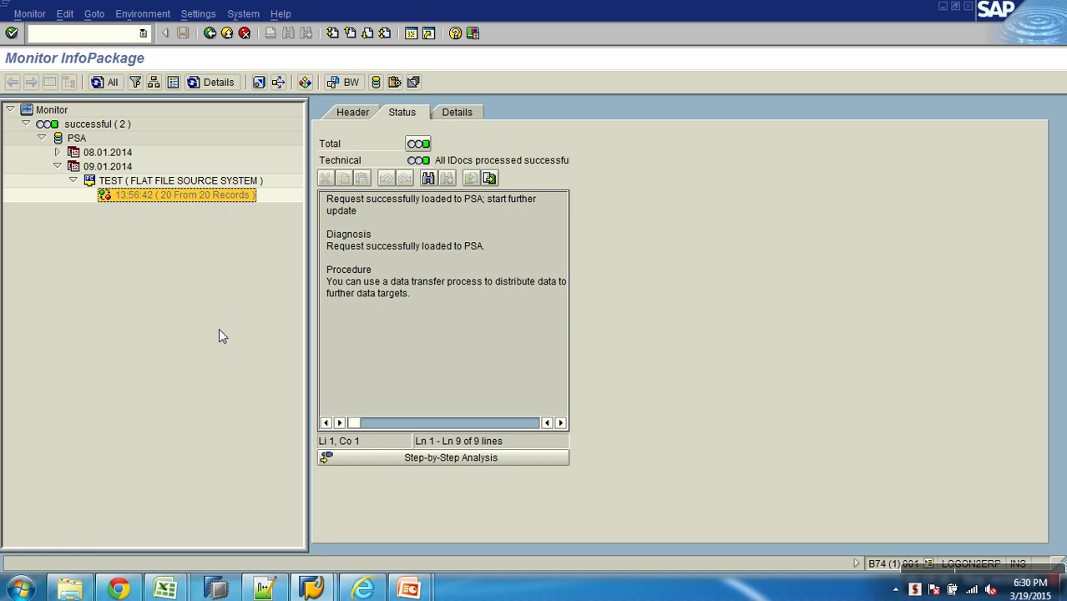
{"action": "left_click", "coordinate": [227, 33]}
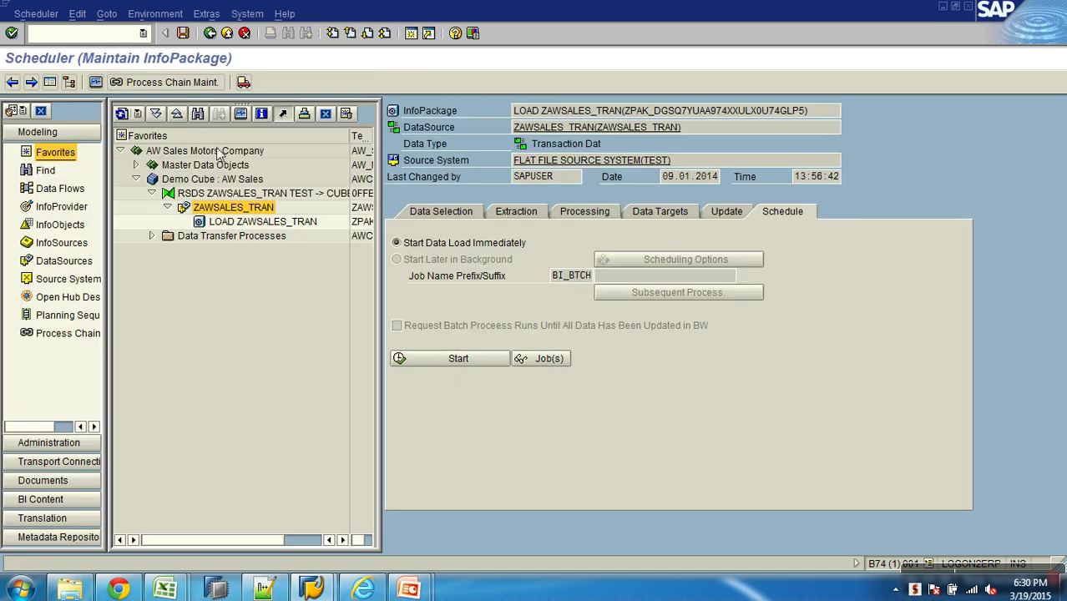
{"action": "left_click", "coordinate": [242, 119]}
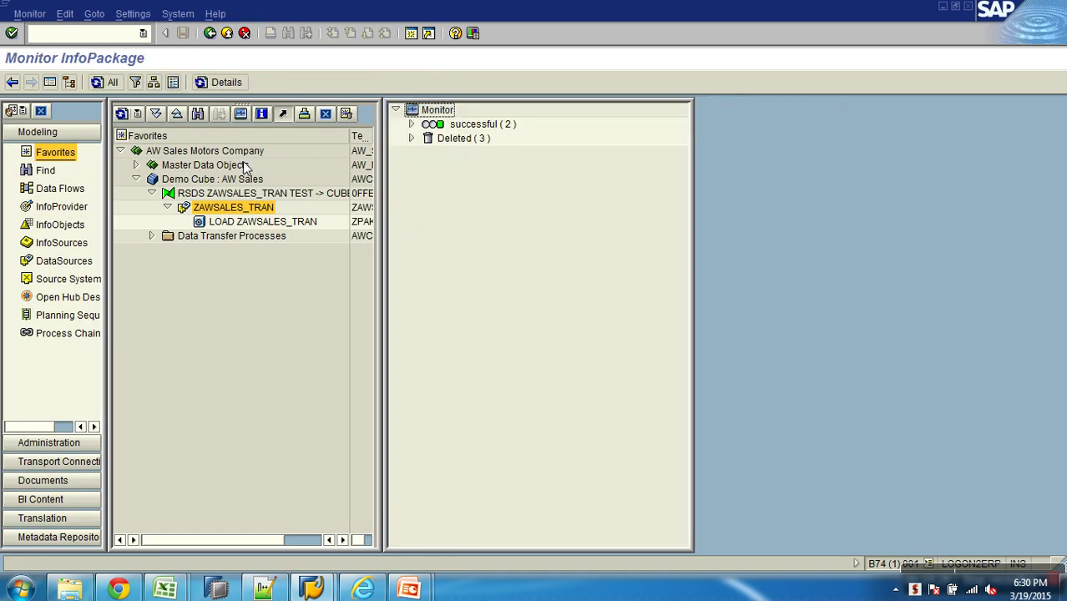
Step: Examine the header details and request number of the 09.01.2014 PSA load request in the monitor and return to the InfoPackage
{"action": "left_click", "coordinate": [410, 123]}
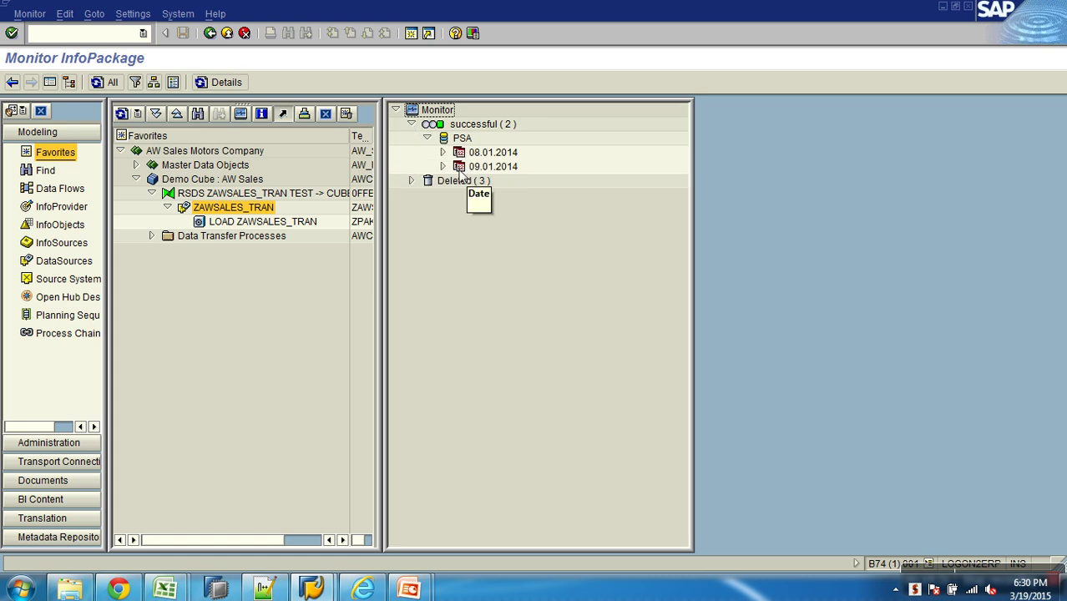
{"action": "left_click", "coordinate": [443, 166]}
{"action": "left_click", "coordinate": [546, 194]}
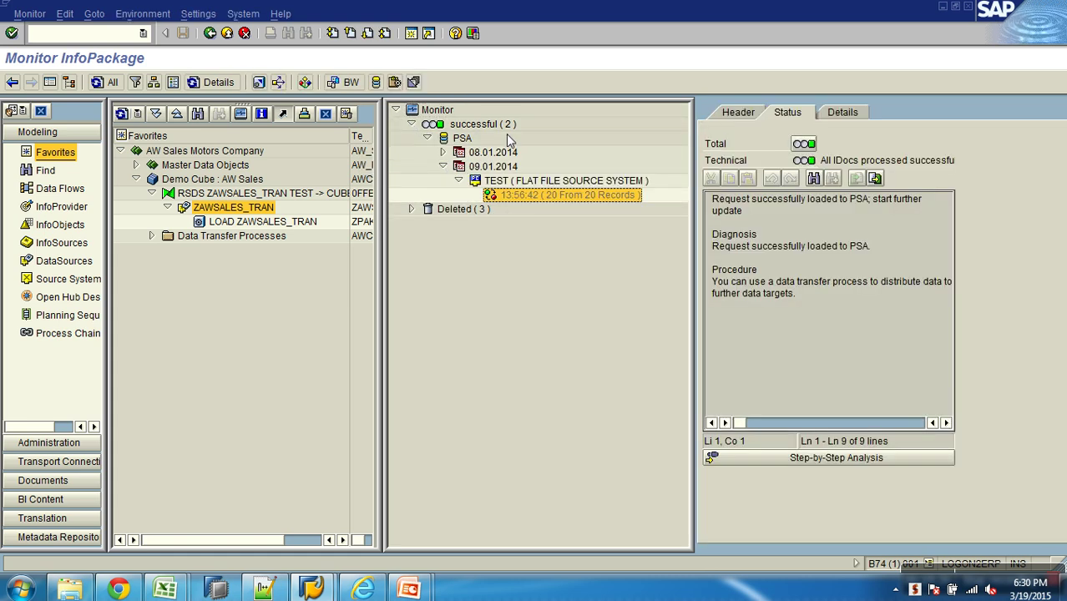
{"action": "left_click", "coordinate": [737, 112]}
{"action": "left_click", "coordinate": [825, 142]}
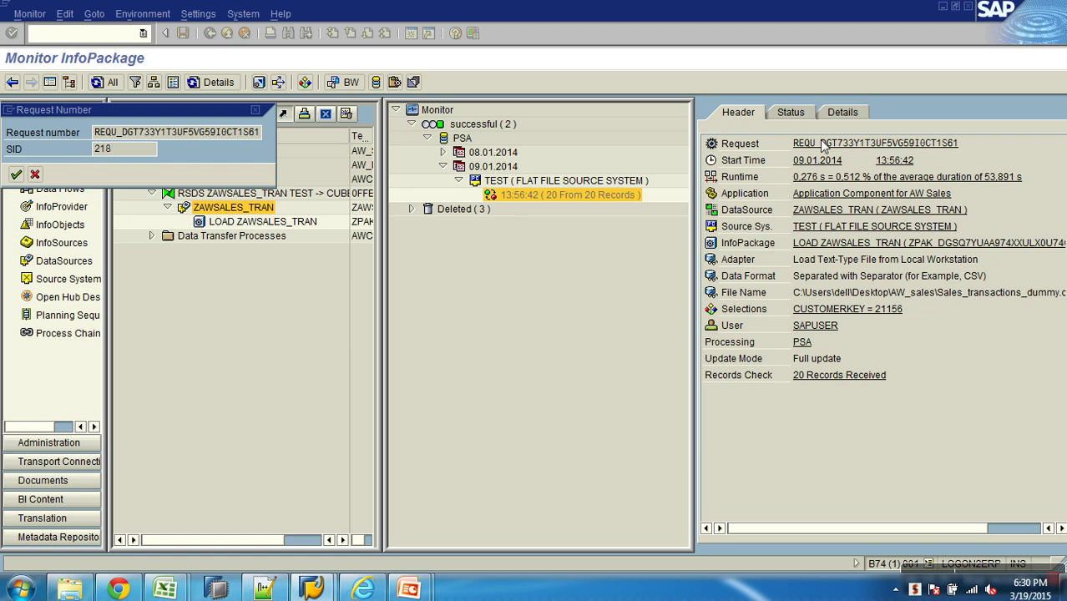
{"action": "left_click", "coordinate": [36, 174]}
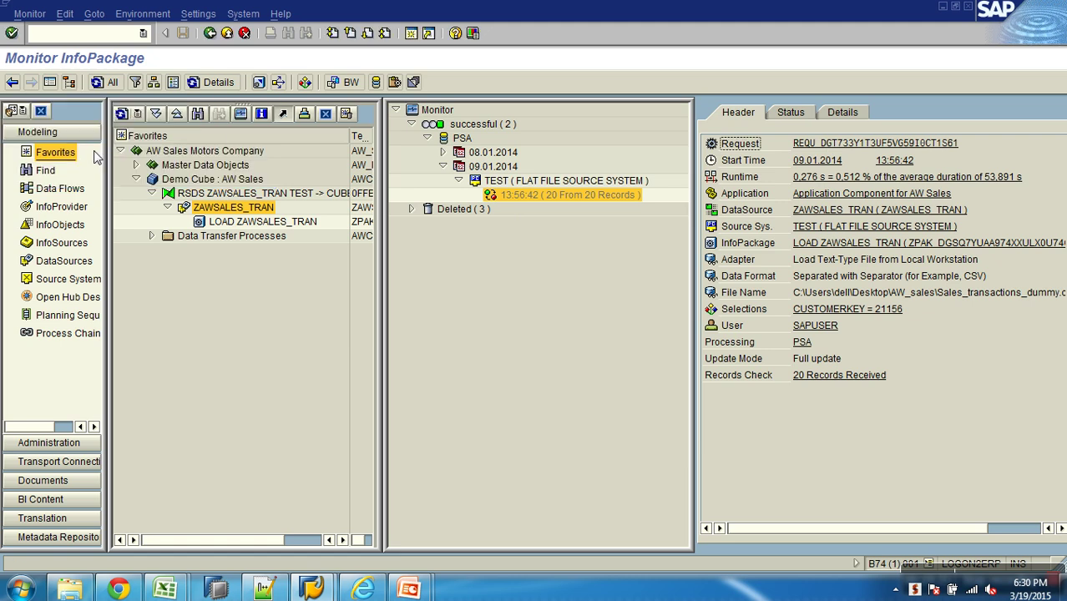
{"action": "left_click", "coordinate": [230, 36]}
Step: Open the PSA requests of DataSource ZAWSALES_TRAN and display the records of the request with SID 218
{"action": "right_click", "coordinate": [242, 212]}
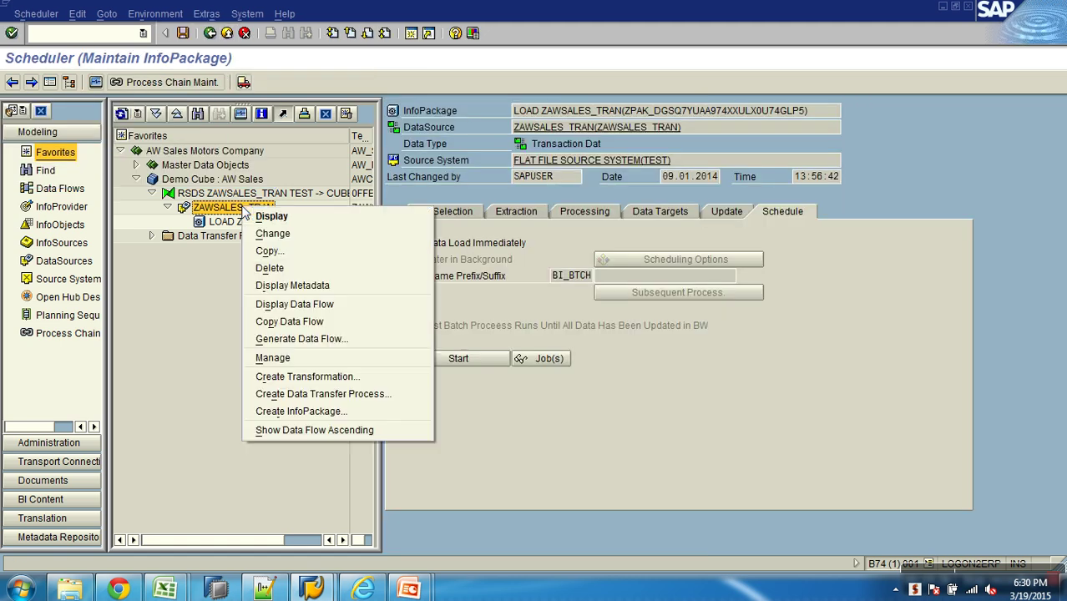
{"action": "left_click", "coordinate": [291, 358]}
{"action": "left_click", "coordinate": [30, 169]}
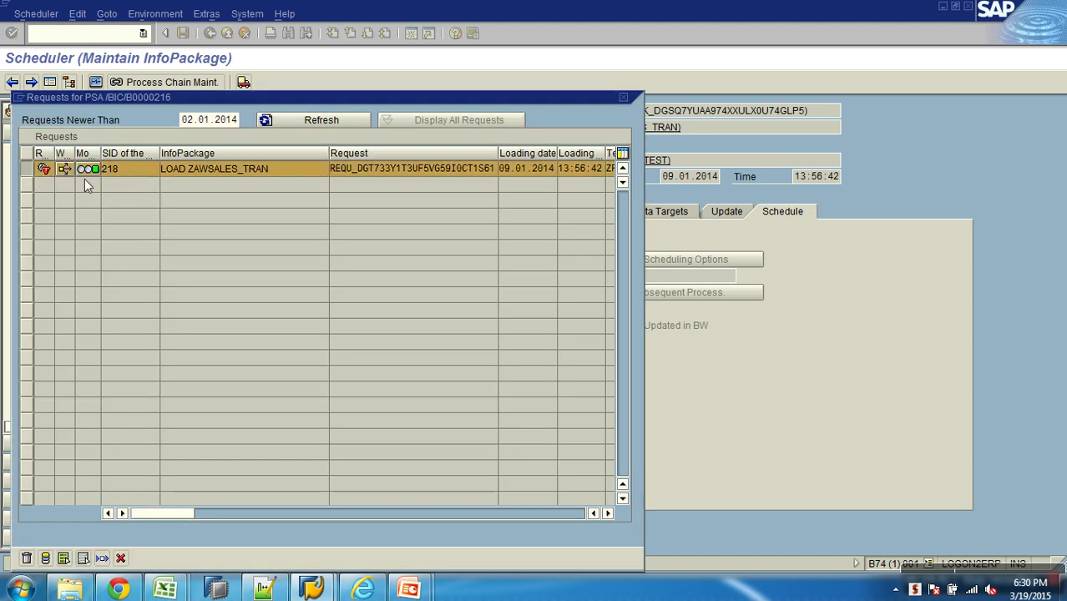
{"action": "left_click", "coordinate": [45, 558]}
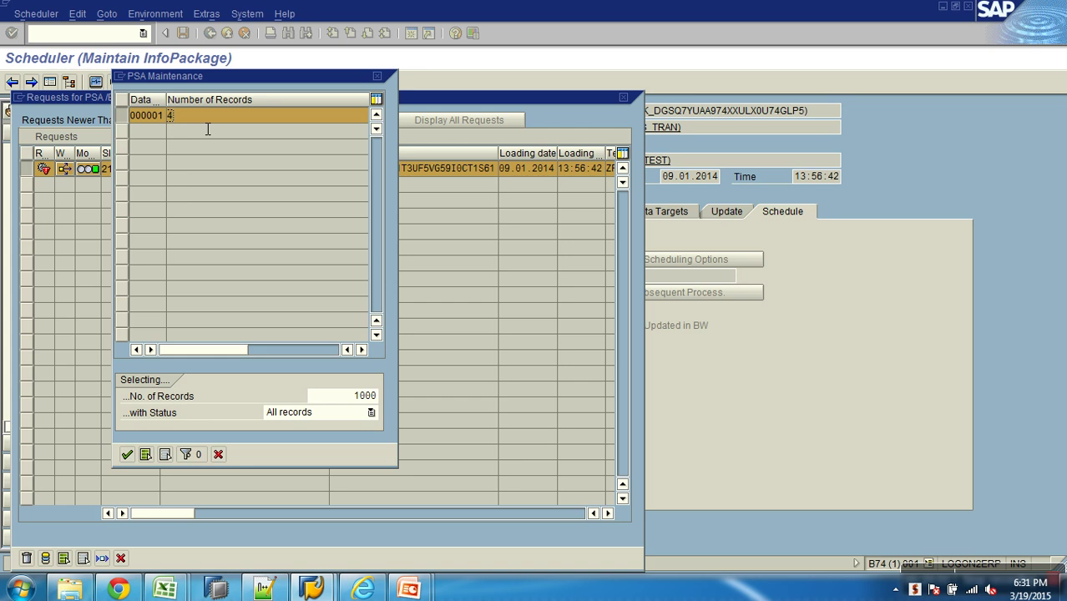
{"action": "left_click", "coordinate": [127, 454]}
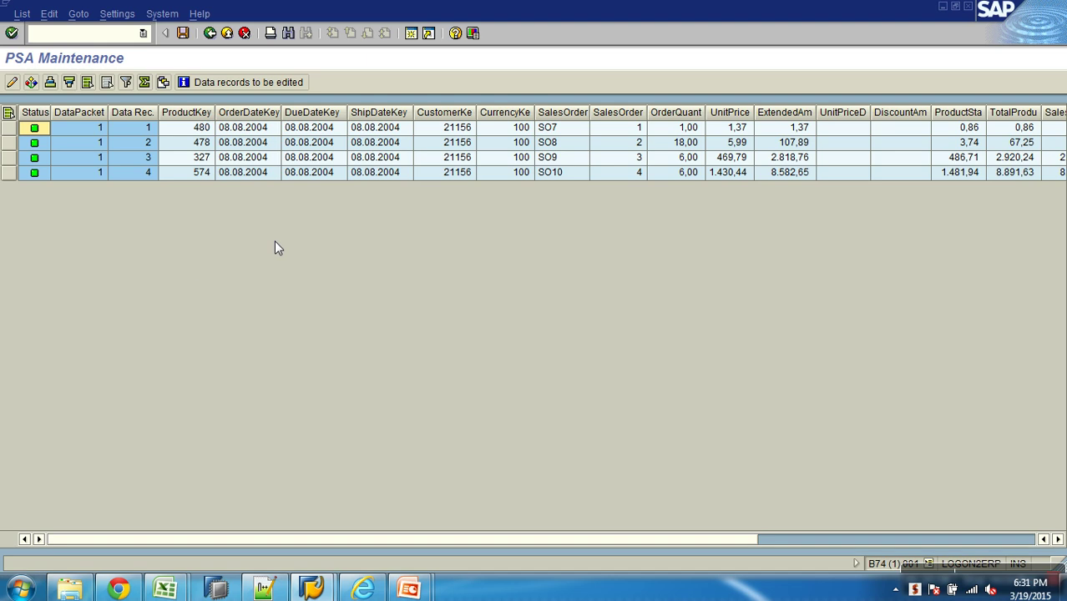
Step: Check the CustomerKey in each displayed PSA record, and return to the InfoPackage
{"action": "left_click", "coordinate": [459, 128]}
{"action": "left_click", "coordinate": [458, 144]}
{"action": "left_click", "coordinate": [458, 158]}
{"action": "left_click", "coordinate": [457, 173]}
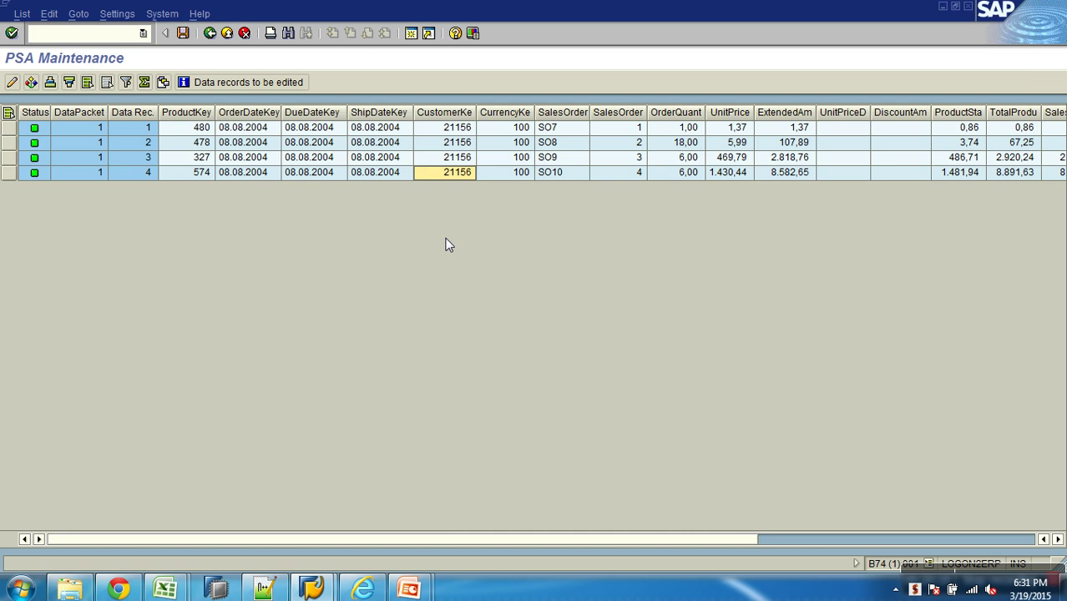
{"action": "left_click", "coordinate": [209, 34]}
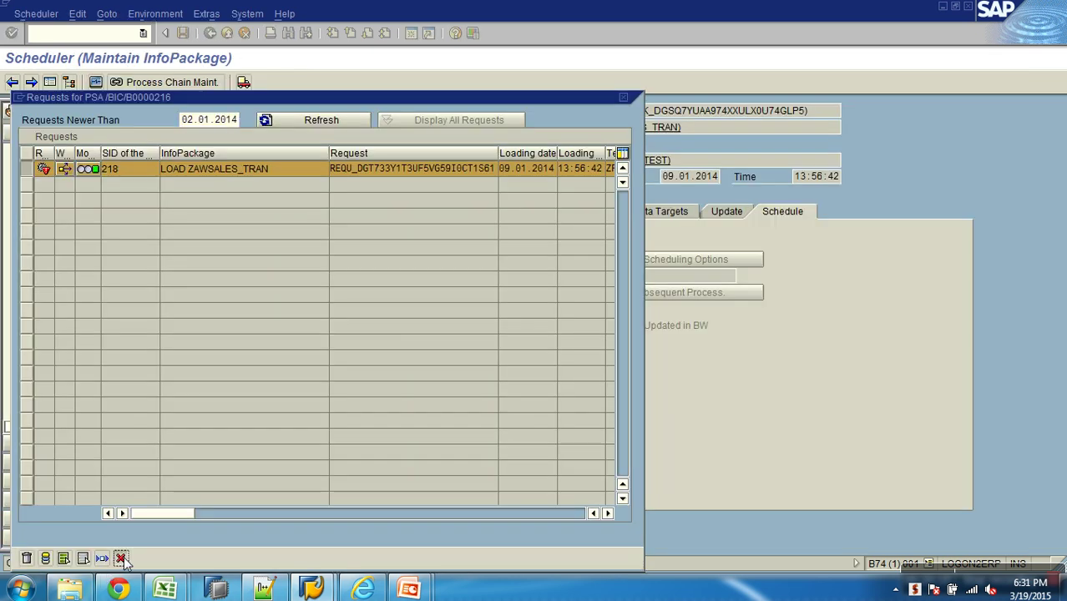
{"action": "left_click", "coordinate": [123, 558]}
Step: Set CustomerKey's data selection range from 20000 to 20500 in the InfoPackage
{"action": "left_click", "coordinate": [448, 214]}
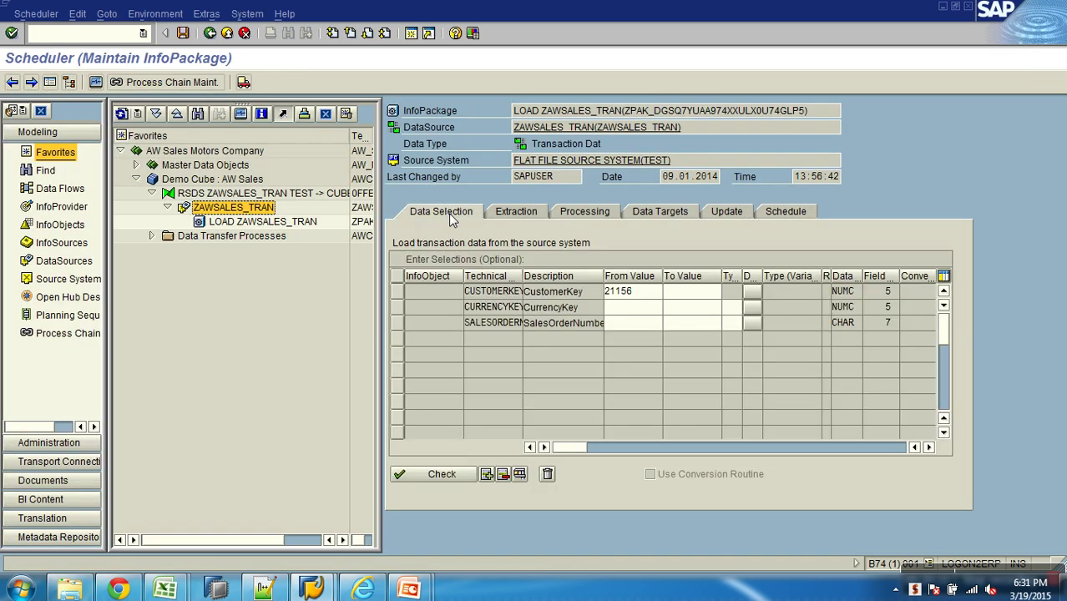
{"action": "left_click_drag", "start_coordinate": [650, 292], "coordinate": [606, 294]}
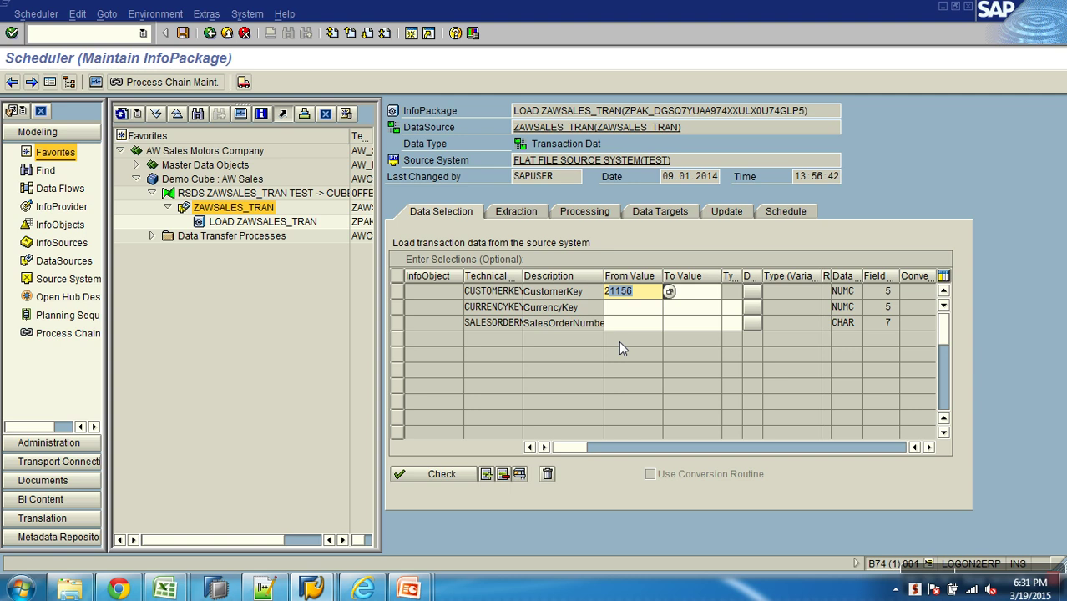
{"action": "type", "text": "0000"}
{"action": "key", "text": "Tab"}
{"action": "type", "text": "2"}
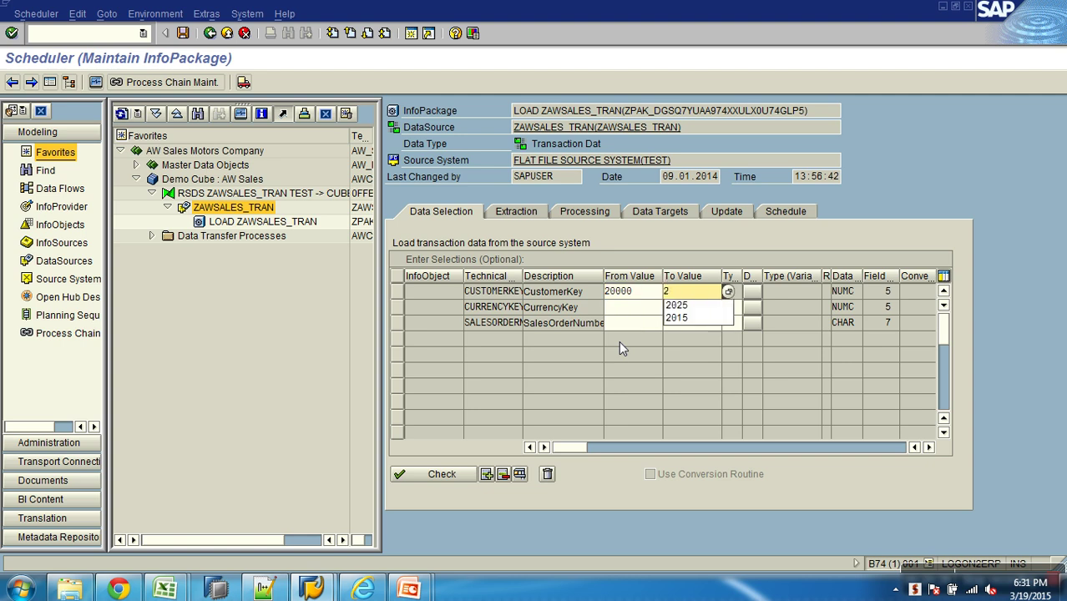
{"action": "type", "text": "0500"}
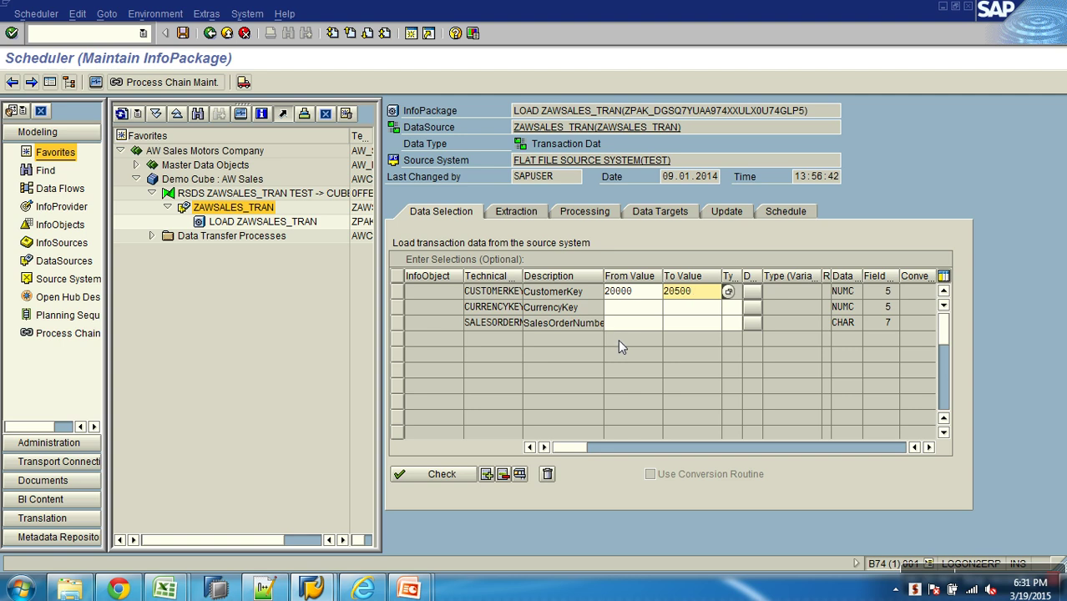
Step: Set CustomerKey's selection From Value to 21000 and To Value to 21500, and save the InfoPackage
{"action": "left_click", "coordinate": [639, 292]}
{"action": "left_click_drag", "start_coordinate": [639, 292], "coordinate": [598, 292]}
{"action": "key", "text": "BackSpace"}
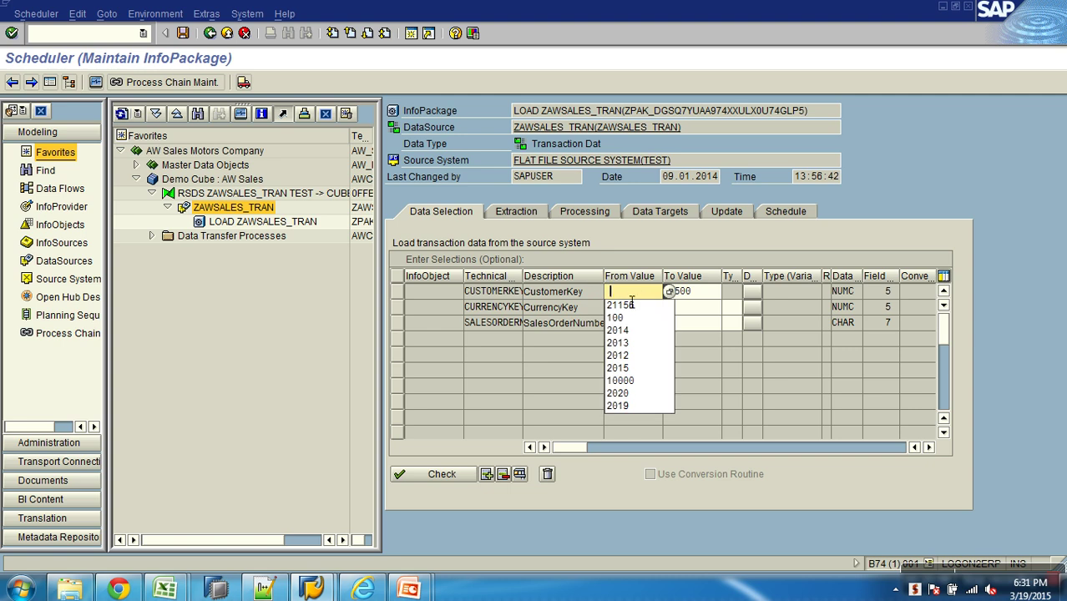
{"action": "type", "text": "21"}
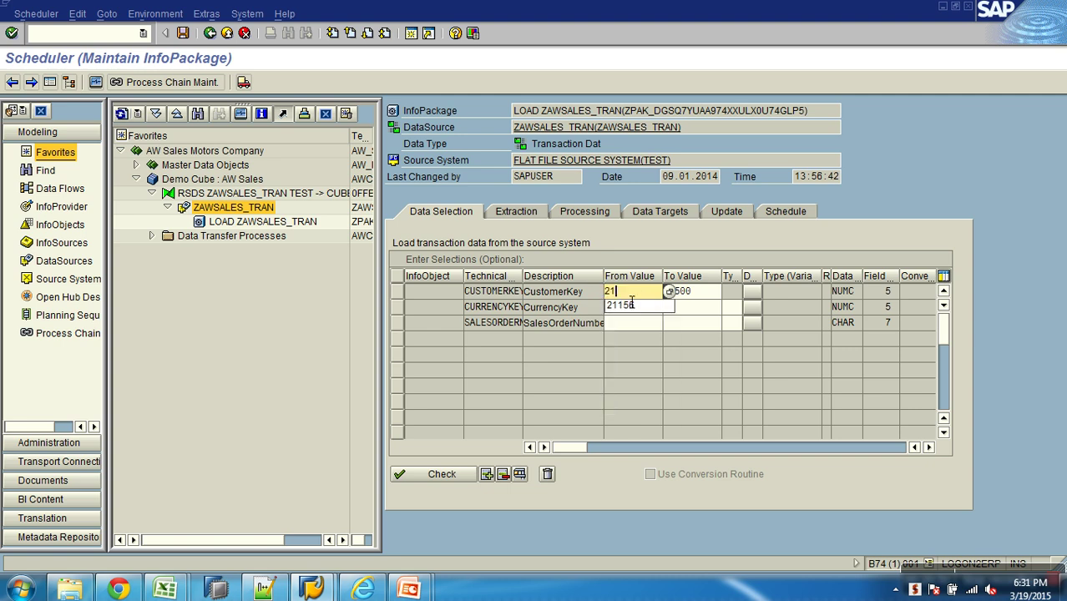
{"action": "type", "text": "000"}
{"action": "key", "text": "Tab"}
{"action": "type", "text": "21500"}
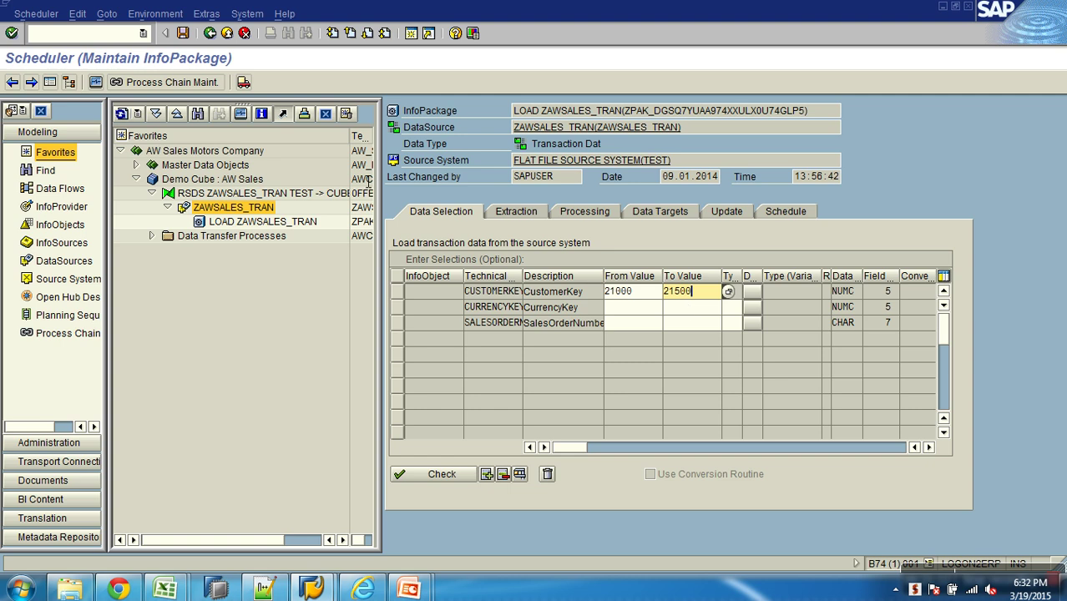
{"action": "left_click", "coordinate": [183, 34]}
Step: Start the InfoPackage's data load immediately and display the newest 09.01.2014 request's status in the monitor
{"action": "left_click", "coordinate": [806, 211]}
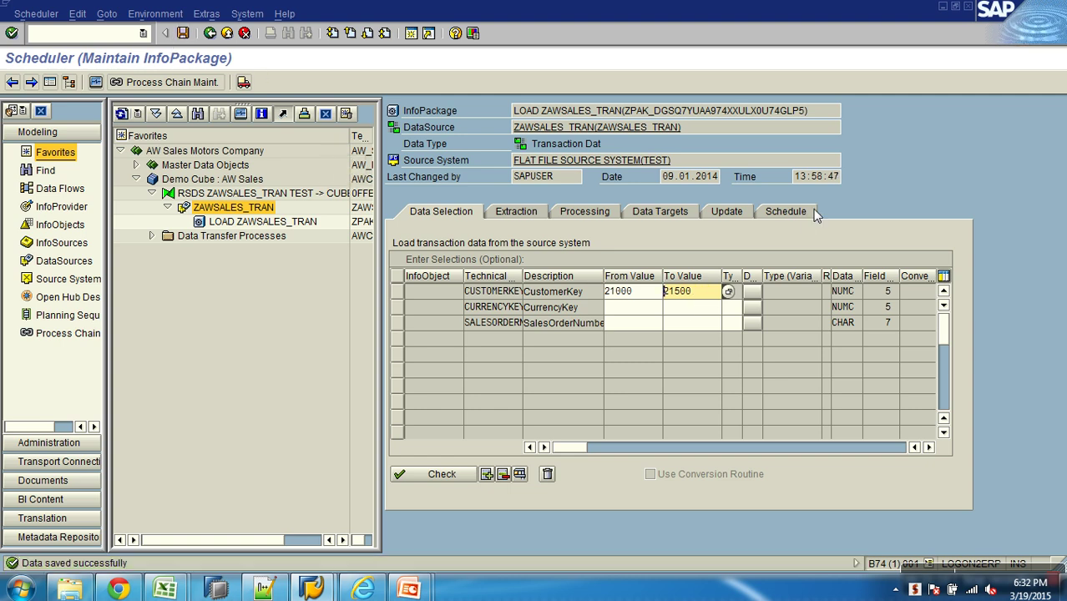
{"action": "left_click", "coordinate": [465, 361]}
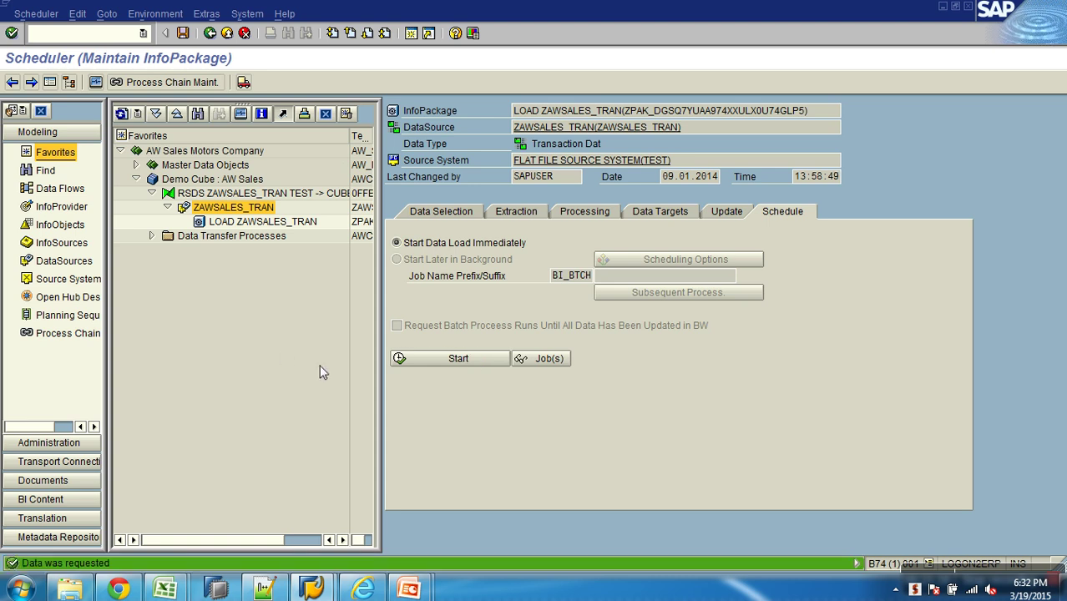
{"action": "left_click", "coordinate": [96, 82]}
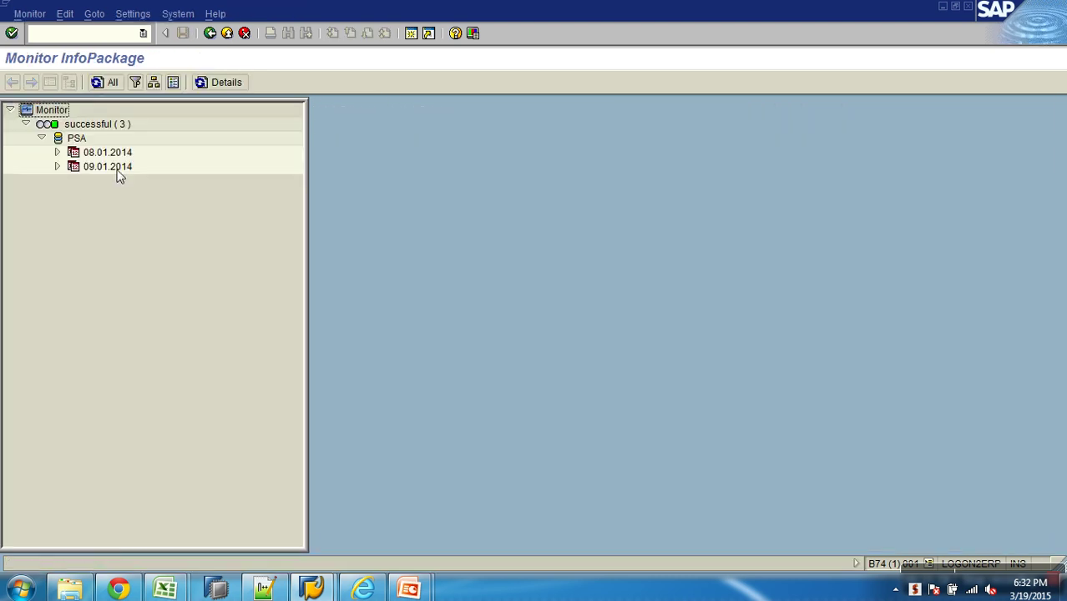
{"action": "left_click", "coordinate": [56, 166]}
{"action": "left_click", "coordinate": [164, 209]}
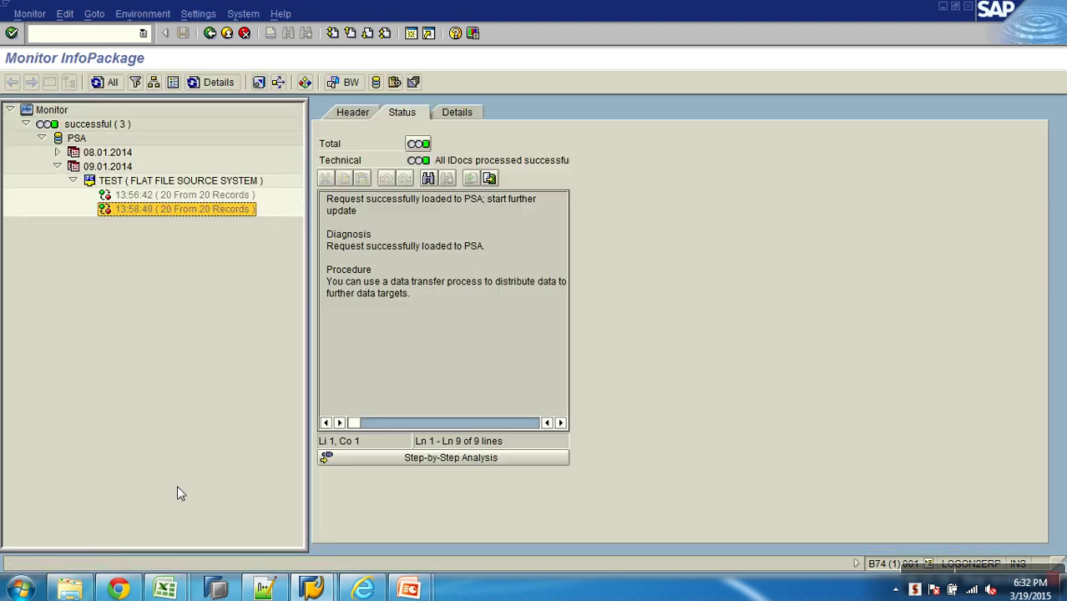
Step: Open the Sales_transactions_dummy file in Excel, examine the customer keys in rows 8 to 11, and switch back to the SAP monitor
{"action": "left_click", "coordinate": [70, 589]}
{"action": "double_click", "coordinate": [264, 387]}
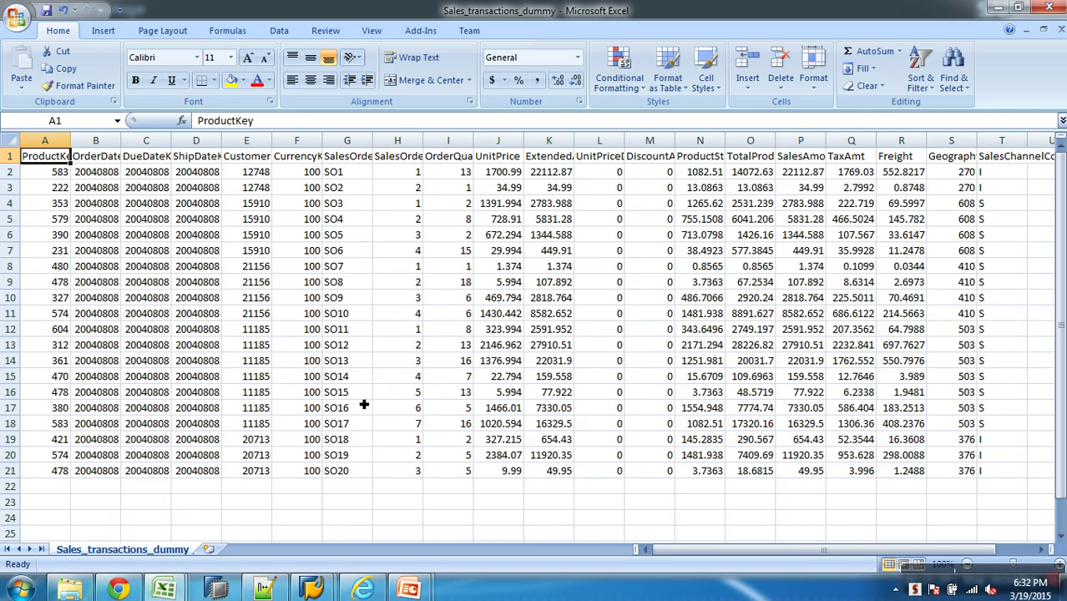
{"action": "left_click_drag", "start_coordinate": [259, 318], "coordinate": [261, 266]}
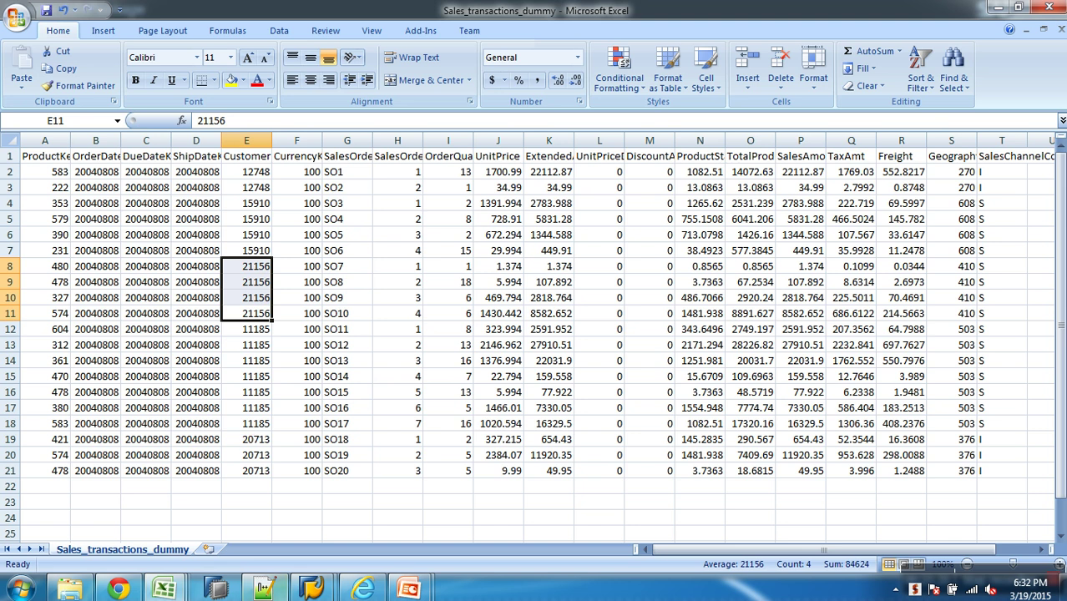
{"action": "left_click", "coordinate": [312, 589]}
{"action": "left_click", "coordinate": [351, 514]}
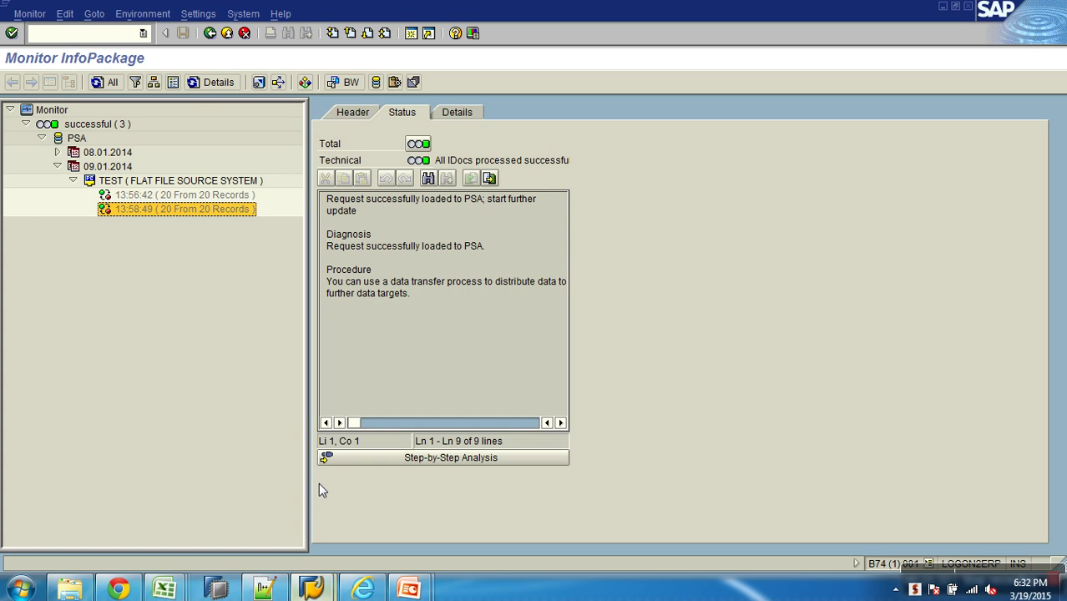
Step: Check the number of PSA records in ZAWSALES_TRAN's newest load request, SID 219, and return to the InfoPackage
{"action": "left_click", "coordinate": [227, 33]}
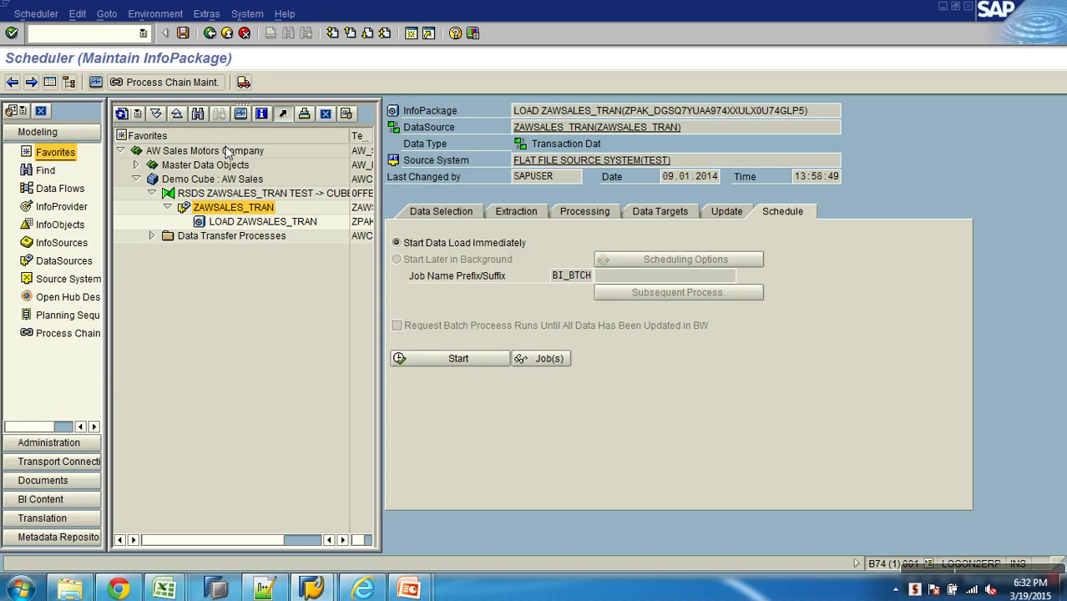
{"action": "right_click", "coordinate": [238, 208]}
{"action": "left_click", "coordinate": [282, 356]}
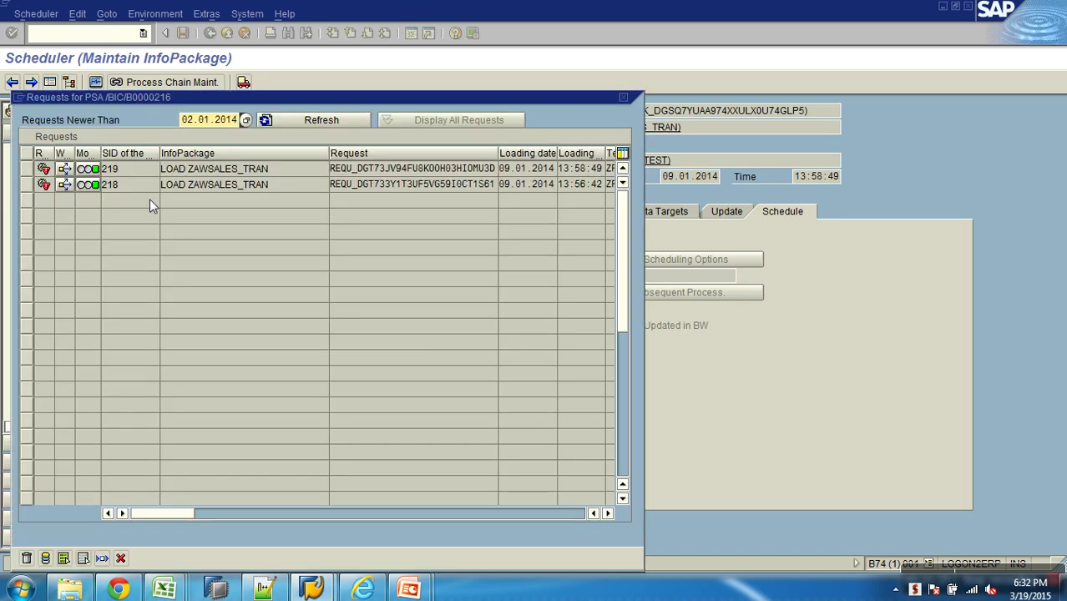
{"action": "left_click", "coordinate": [27, 169]}
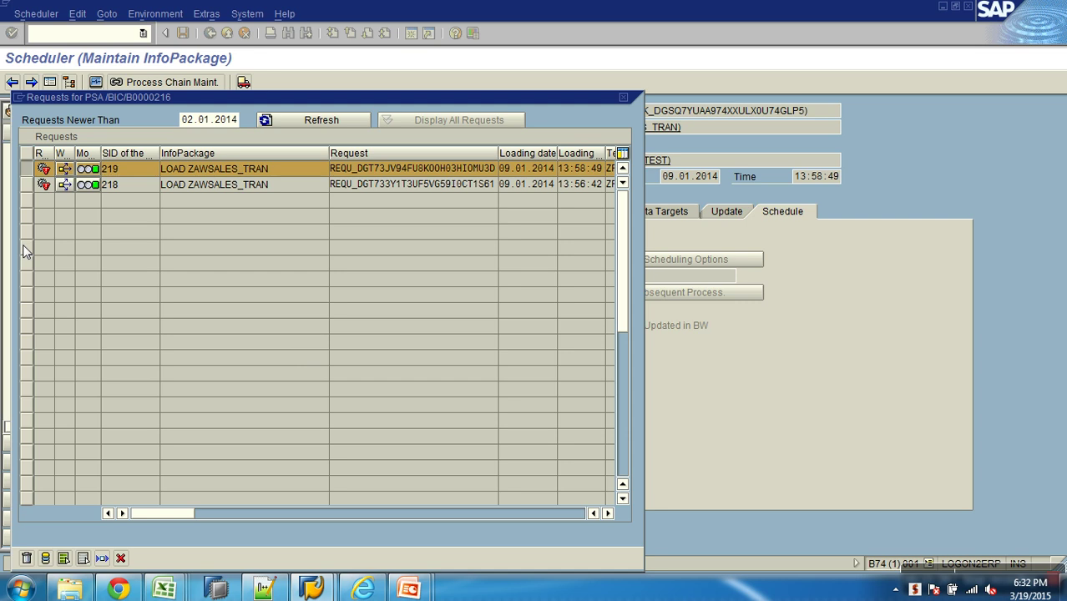
{"action": "left_click", "coordinate": [45, 558]}
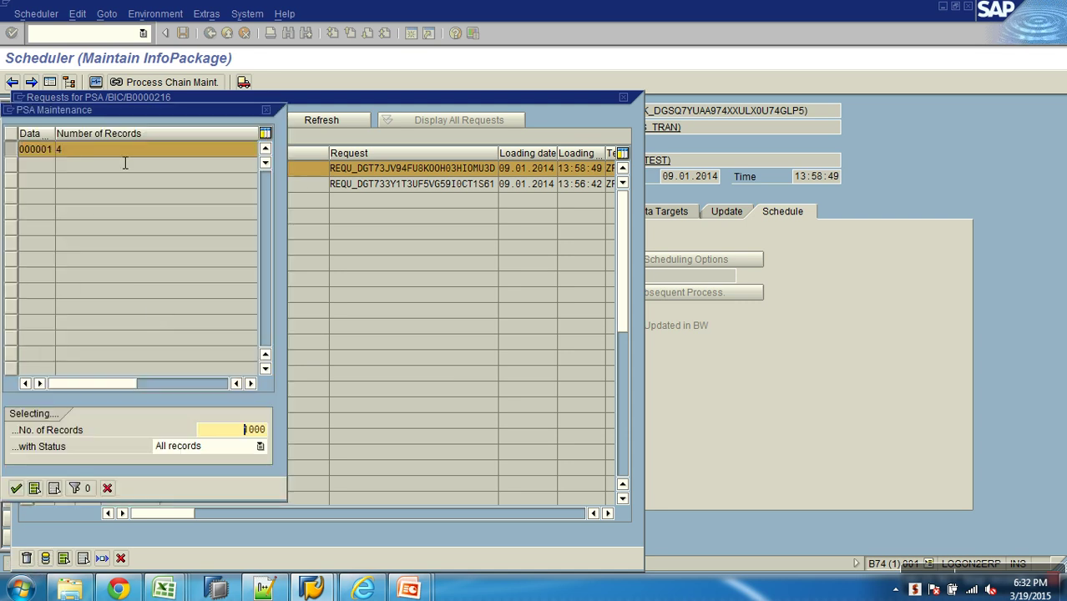
{"action": "left_click", "coordinate": [107, 488]}
{"action": "left_click", "coordinate": [120, 557]}
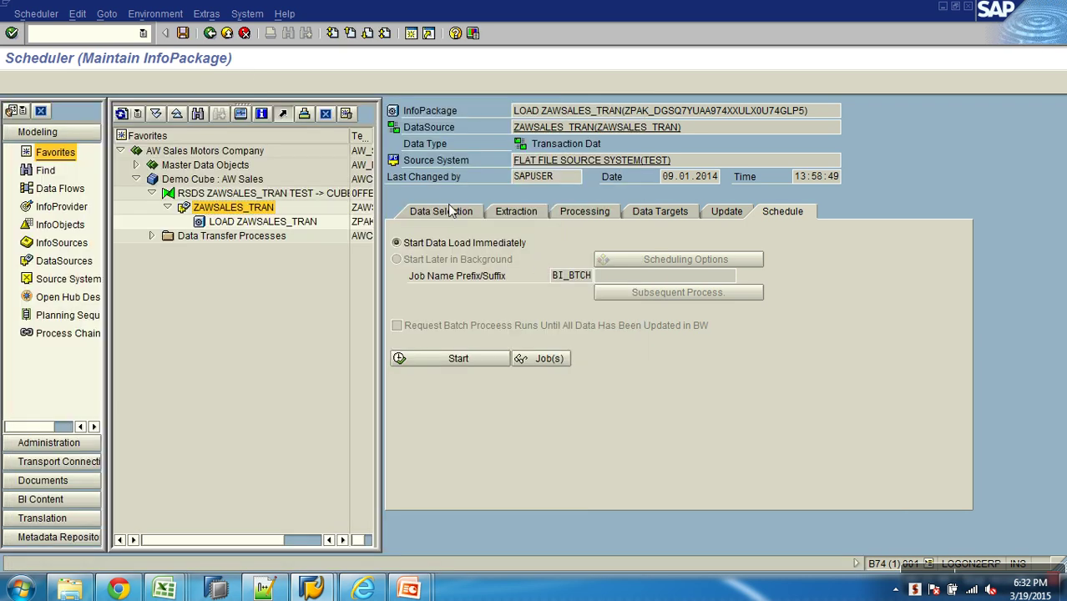
Step: Duplicate the CustomerKey row twice in the InfoPackage's data selection to allow additional selection ranges
{"action": "left_click", "coordinate": [447, 212]}
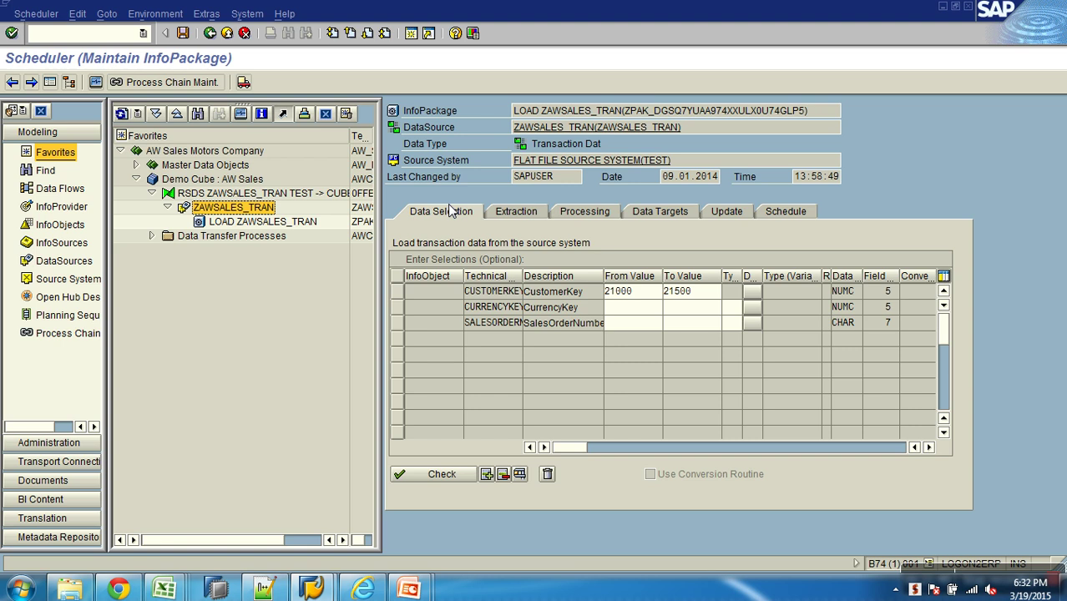
{"action": "left_click", "coordinate": [652, 296]}
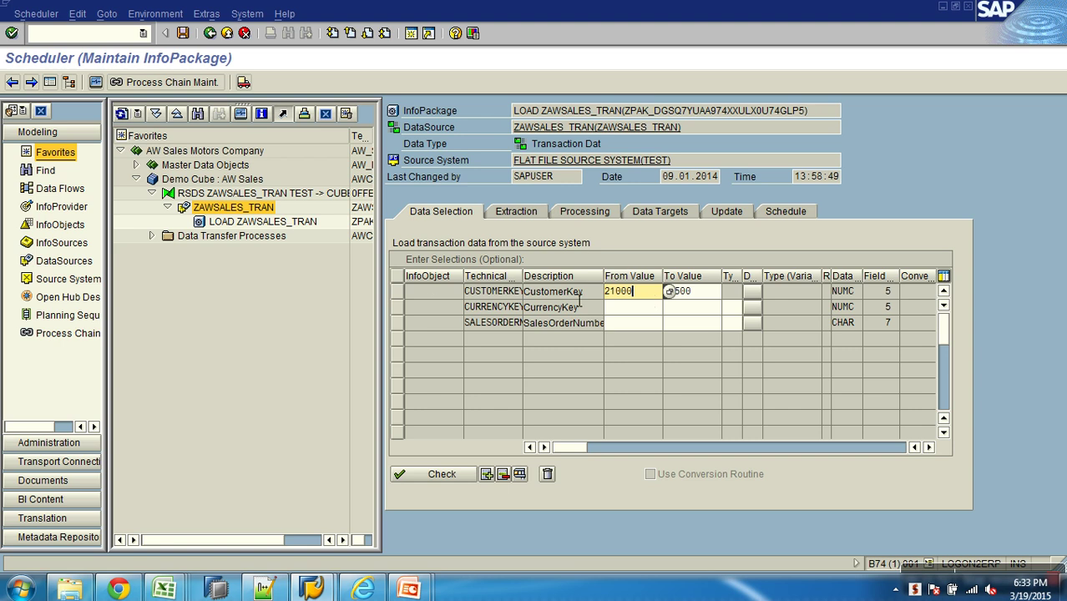
{"action": "left_click", "coordinate": [396, 295]}
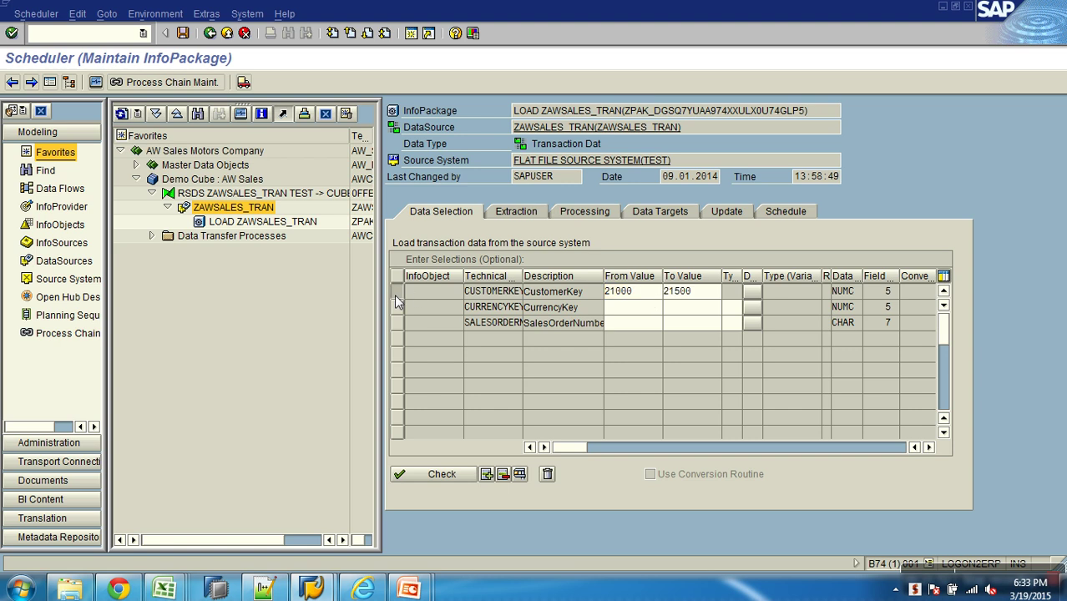
{"action": "left_click", "coordinate": [486, 474]}
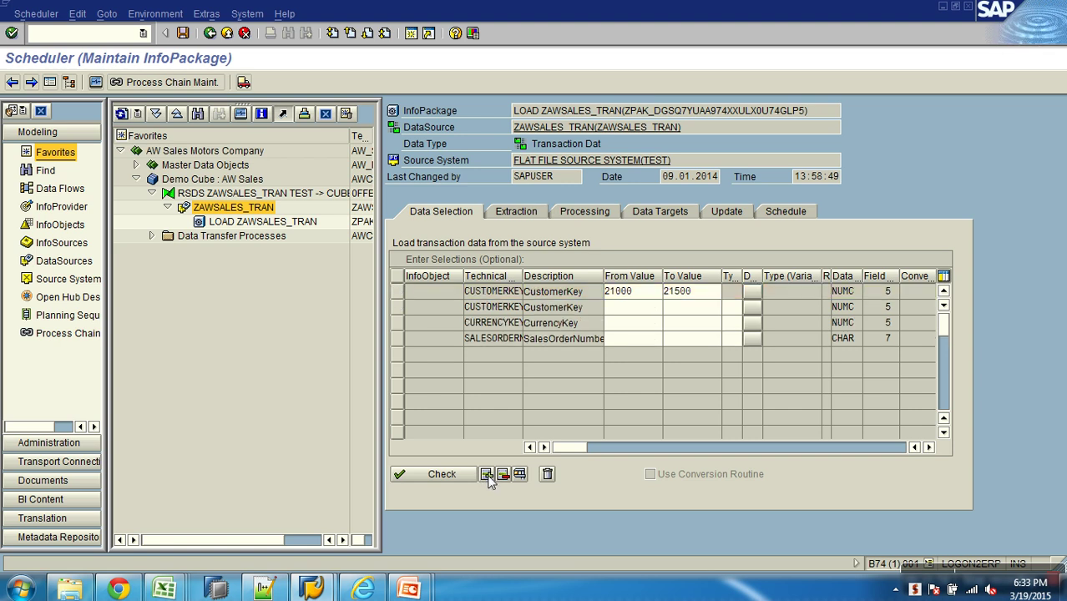
{"action": "left_click", "coordinate": [490, 475]}
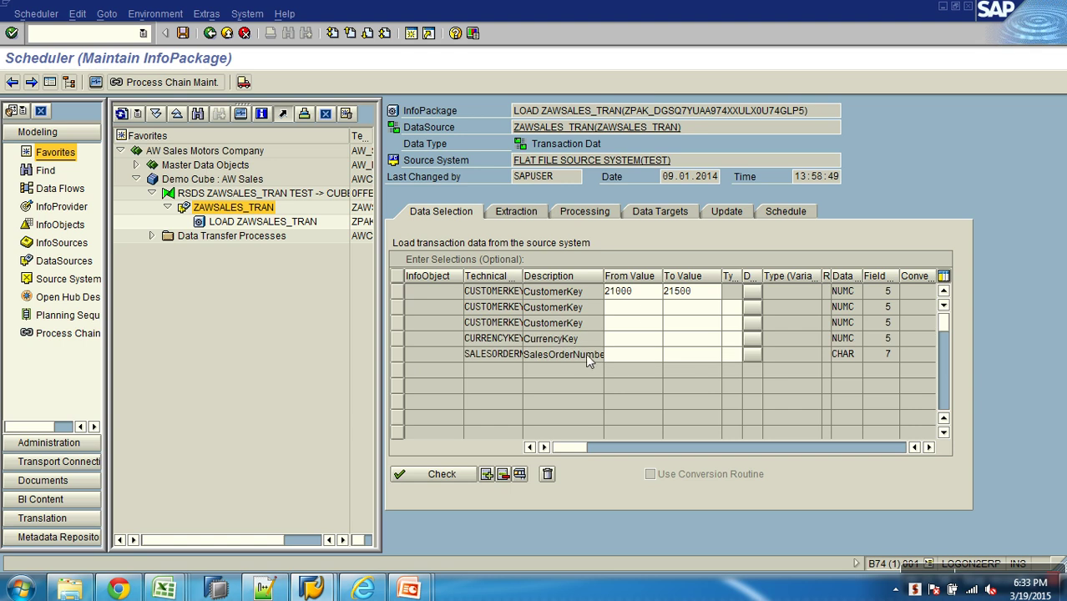
Step: Set the second CustomerKey row's From Value to 30000 and To Value to 35000
{"action": "left_click", "coordinate": [644, 312]}
{"action": "type", "text": "30000"}
{"action": "key", "text": "Tab"}
{"action": "type", "text": "35000"}
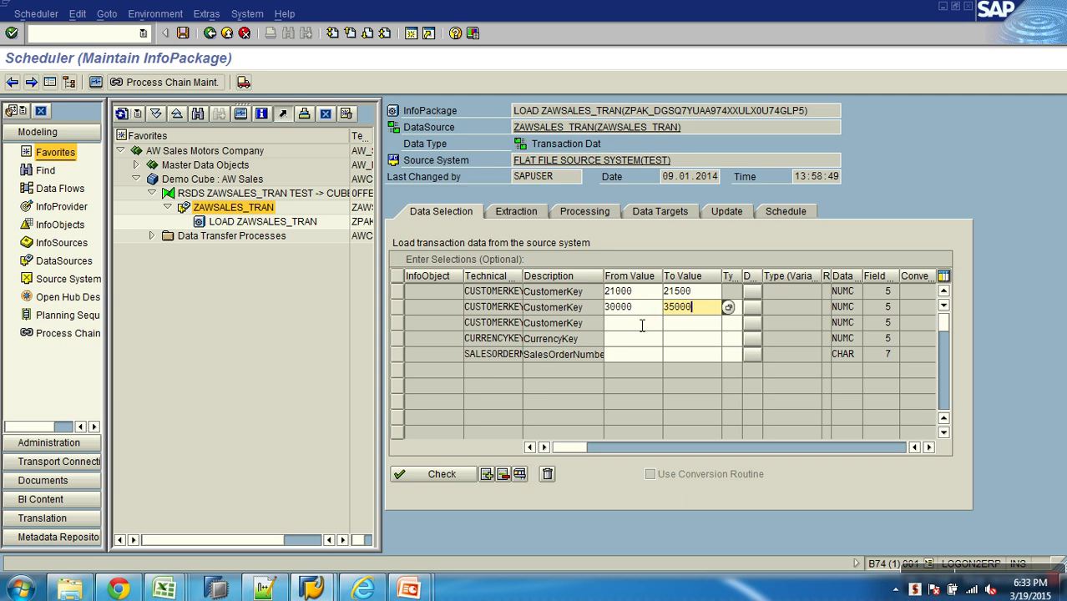
Step: Set the third CustomerKey row's From Value to 40000 and To Value to 45000
{"action": "left_click", "coordinate": [641, 325]}
{"action": "type", "text": "40000"}
{"action": "key", "text": "Tab"}
{"action": "type", "text": "45000"}
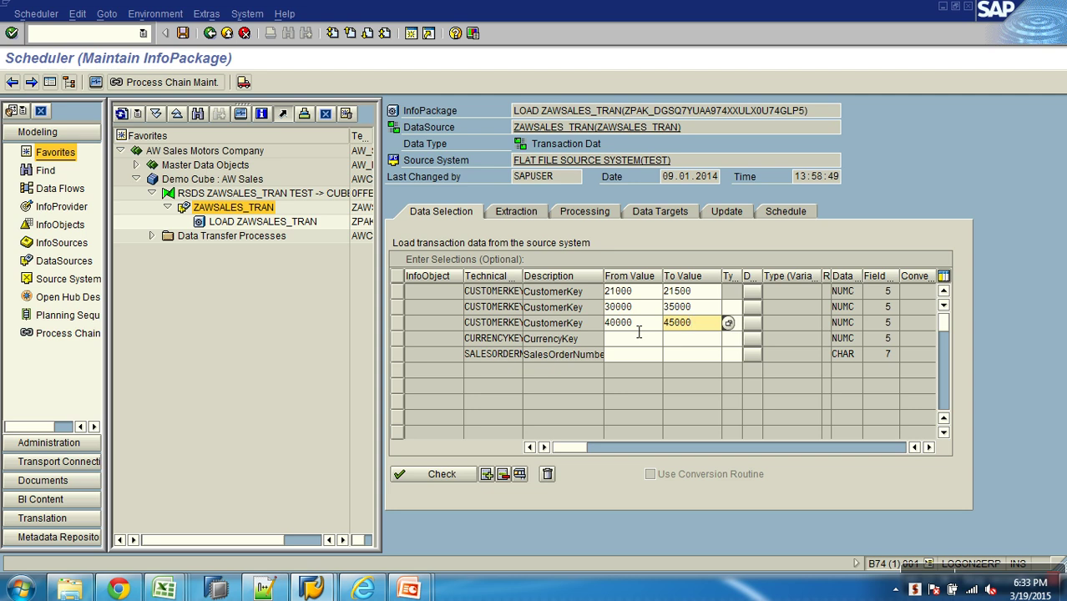
Step: Clear the From and To Values of all three CustomerKey rows and save the InfoPackage
{"action": "left_click_drag", "start_coordinate": [708, 328], "coordinate": [609, 326]}
{"action": "key", "text": "BackSpace"}
{"action": "double_click", "coordinate": [643, 327]}
{"action": "key", "text": "BackSpace"}
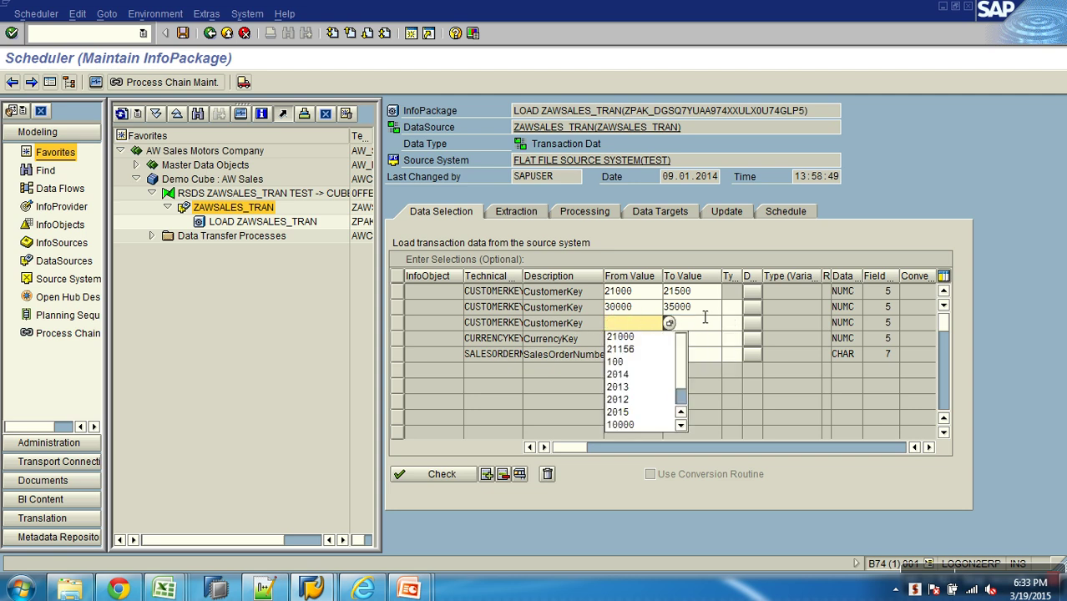
{"action": "left_click_drag", "start_coordinate": [705, 311], "coordinate": [639, 307]}
{"action": "key", "text": "BackSpace"}
{"action": "key", "text": "BackSpace"}
{"action": "left_click_drag", "start_coordinate": [699, 295], "coordinate": [539, 292]}
{"action": "key", "text": "BackSpace"}
{"action": "left_click", "coordinate": [682, 322]}
{"action": "left_click", "coordinate": [647, 309]}
{"action": "double_click", "coordinate": [646, 310]}
{"action": "key", "text": "BackSpace"}
{"action": "left_click", "coordinate": [780, 402]}
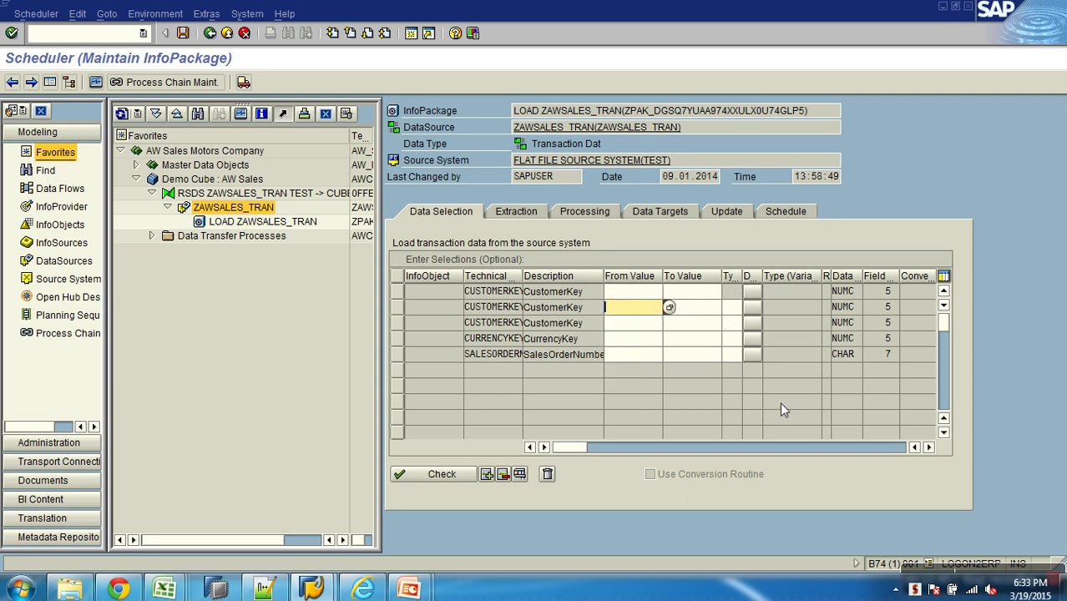
{"action": "left_click", "coordinate": [183, 35]}
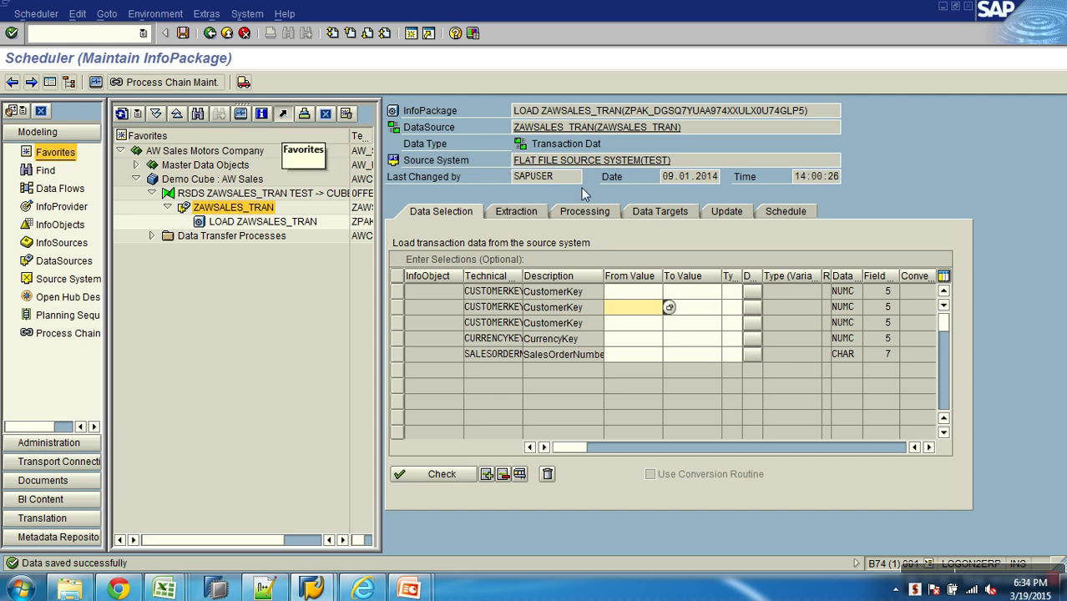
Step: Open the ABAP Editor in a new session with transaction se38
{"action": "left_click_drag", "start_coordinate": [664, 183], "coordinate": [711, 185]}
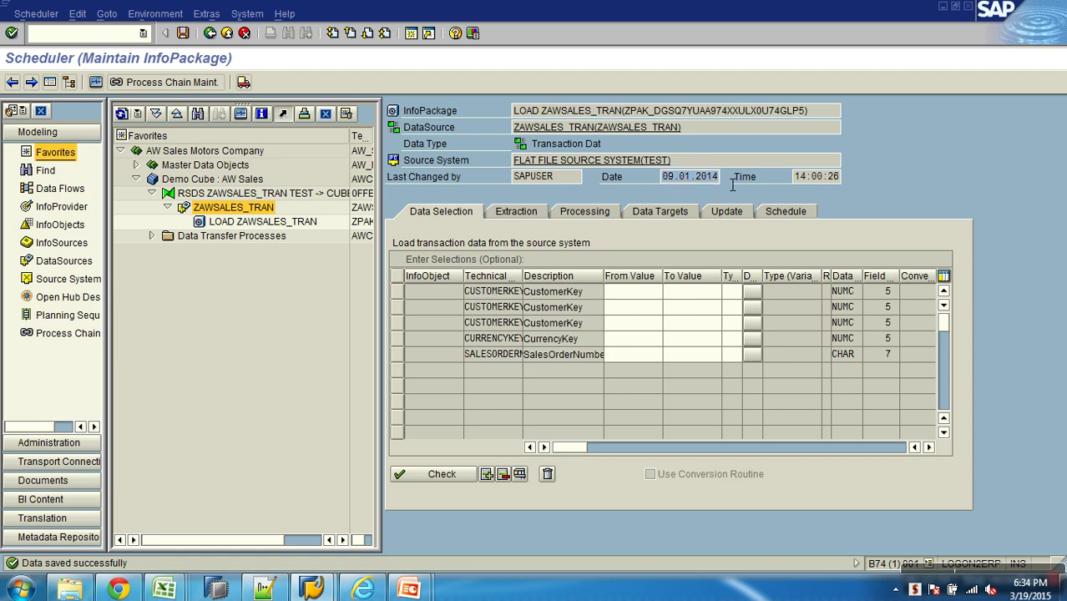
{"action": "left_click", "coordinate": [411, 35]}
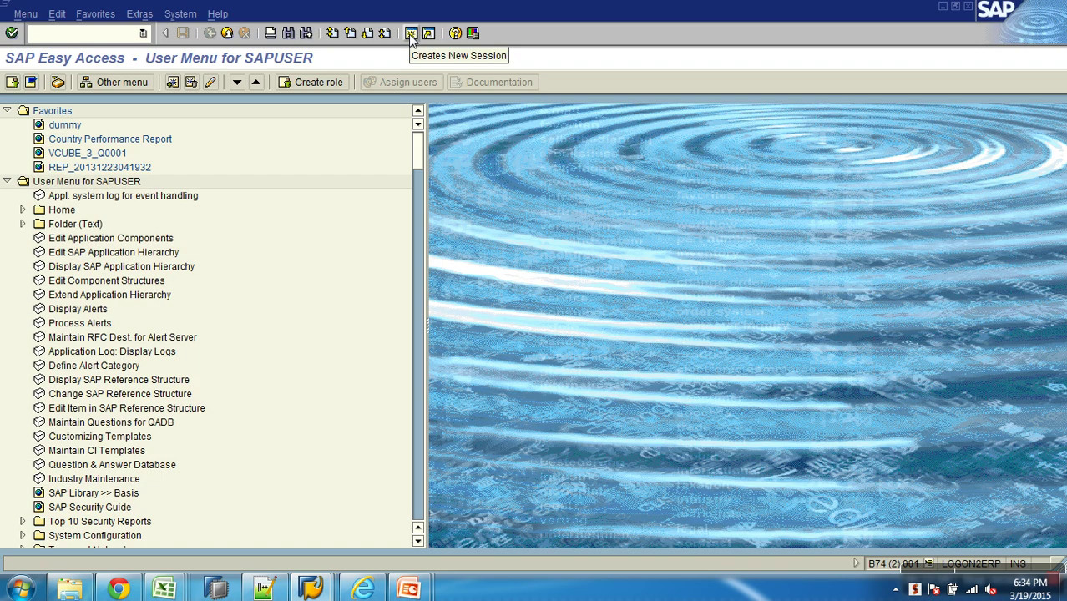
{"action": "type", "text": "se38"}
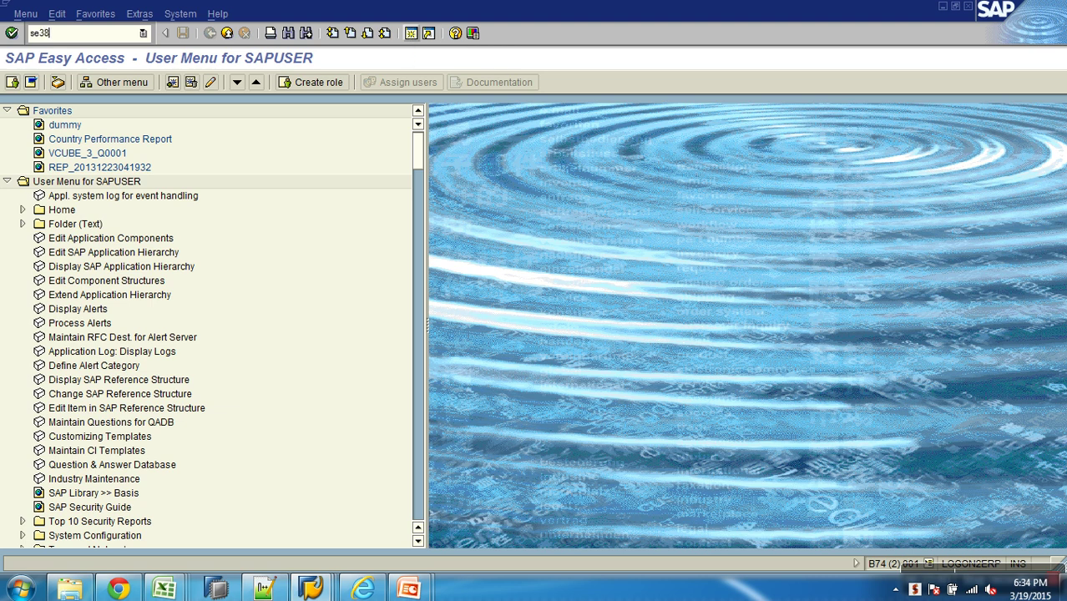
{"action": "key", "text": "Return"}
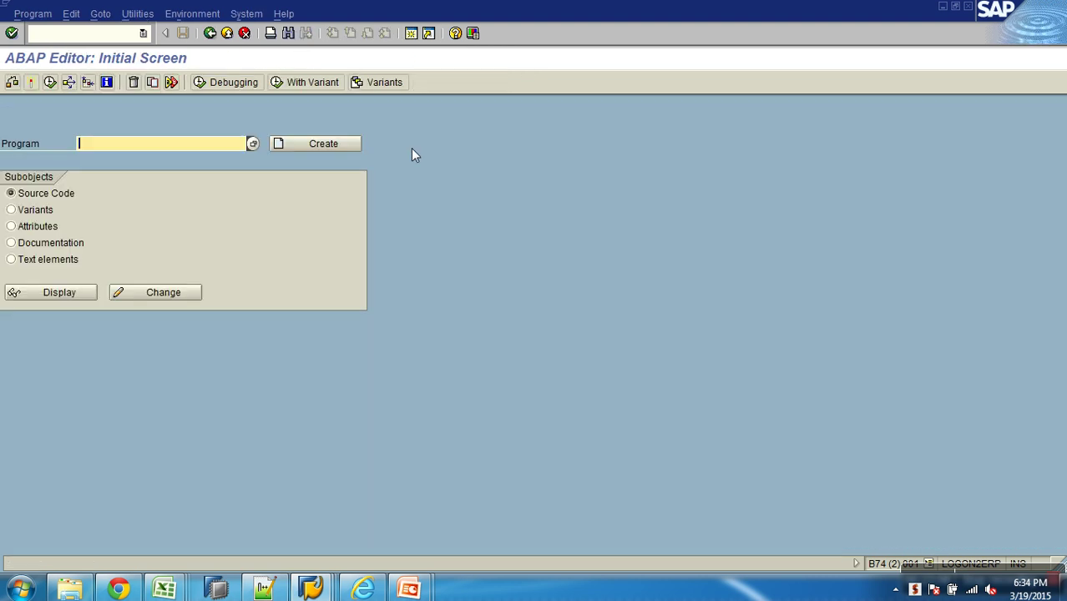
Step: Create the executable program ZTEST7 with the title adssg and save it as a local object
{"action": "type", "text": "ztest7"}
{"action": "left_click", "coordinate": [308, 148]}
{"action": "type", "text": "adssg"}
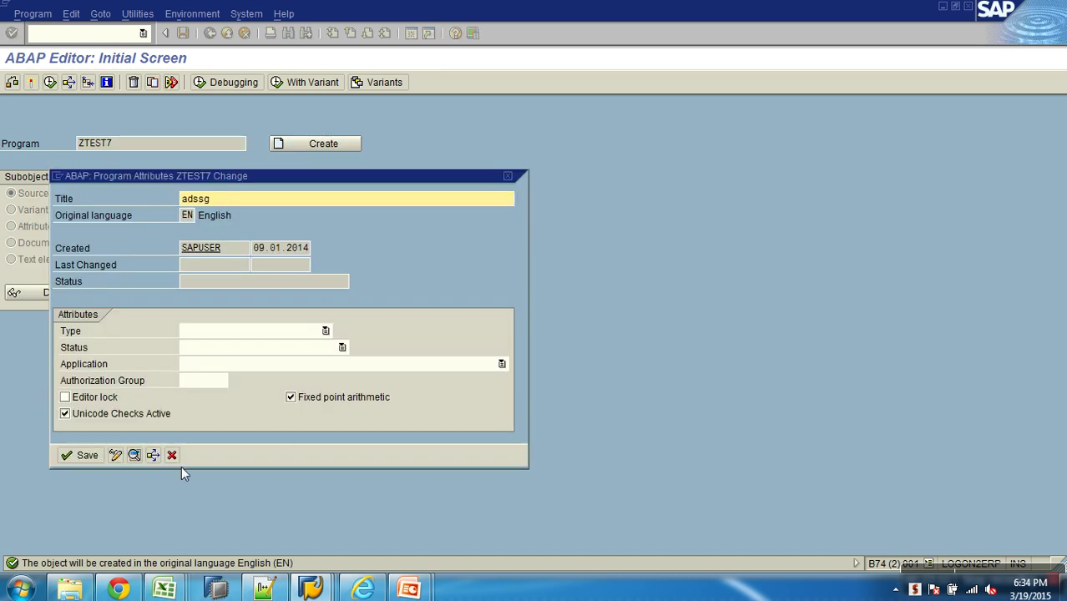
{"action": "left_click", "coordinate": [222, 329]}
{"action": "left_click", "coordinate": [217, 345]}
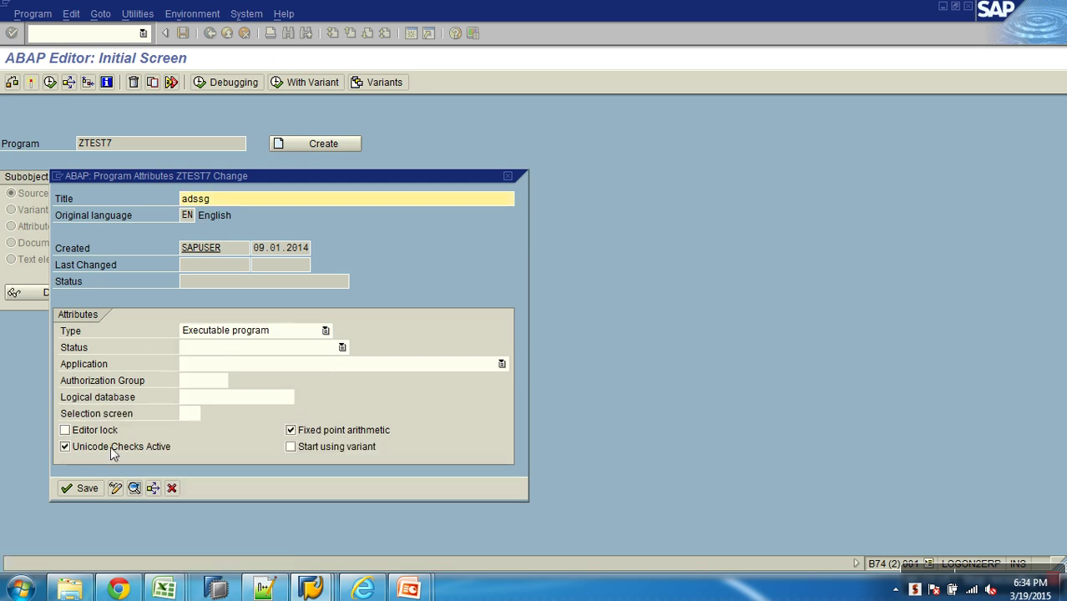
{"action": "left_click", "coordinate": [85, 486]}
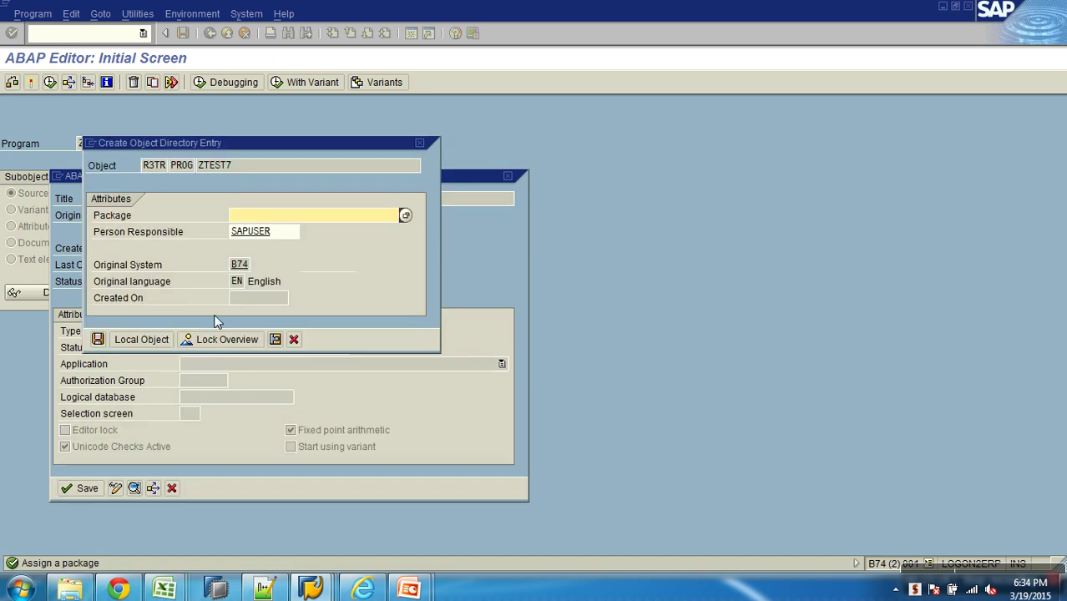
{"action": "left_click", "coordinate": [150, 339]}
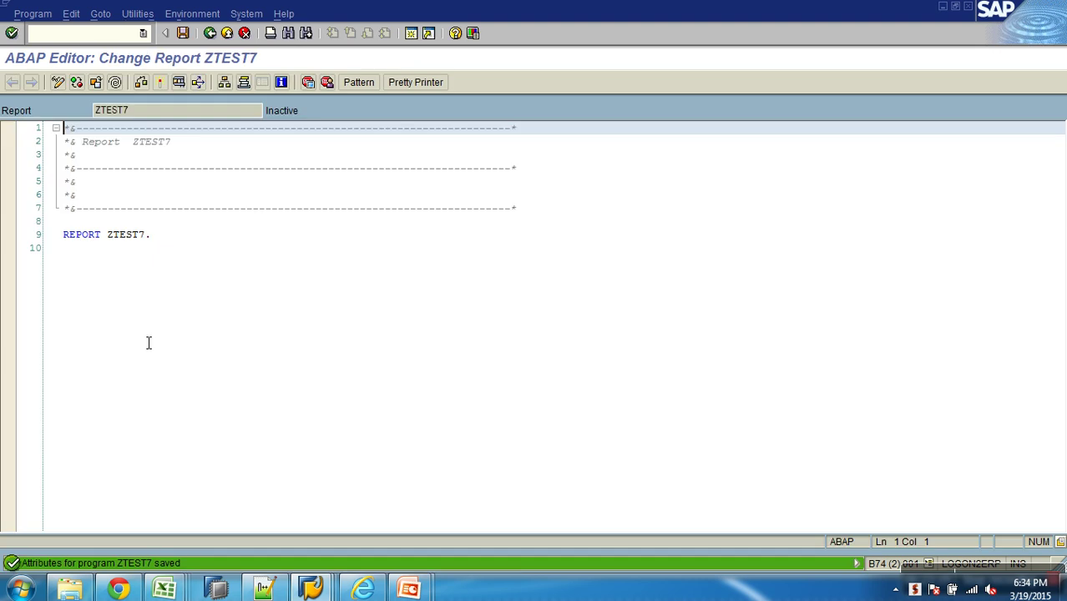
Step: Add the statement "write : sy-datum." to report ZTEST7, activate it and run it
{"action": "left_click", "coordinate": [121, 283]}
{"action": "key", "text": "Return"}
{"action": "type", "text": "write : sy-datum."}
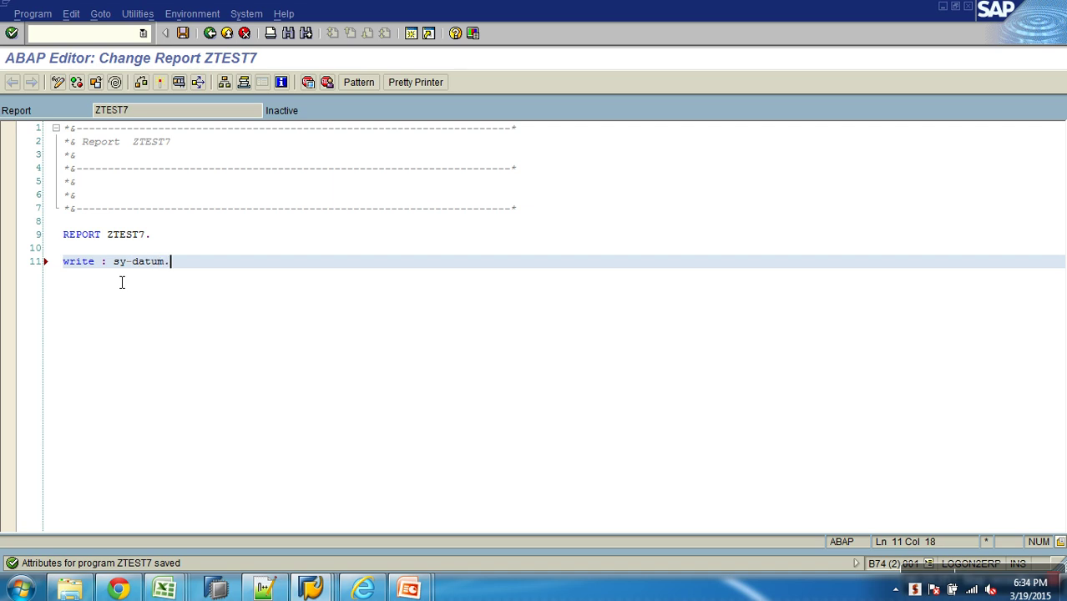
{"action": "left_click", "coordinate": [160, 83]}
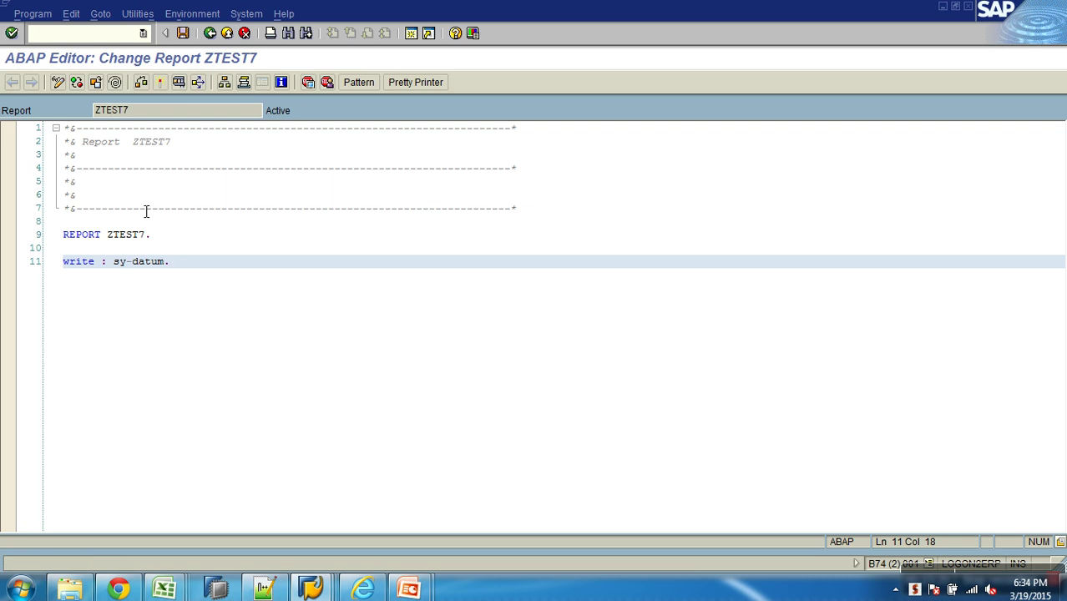
{"action": "left_click", "coordinate": [180, 83]}
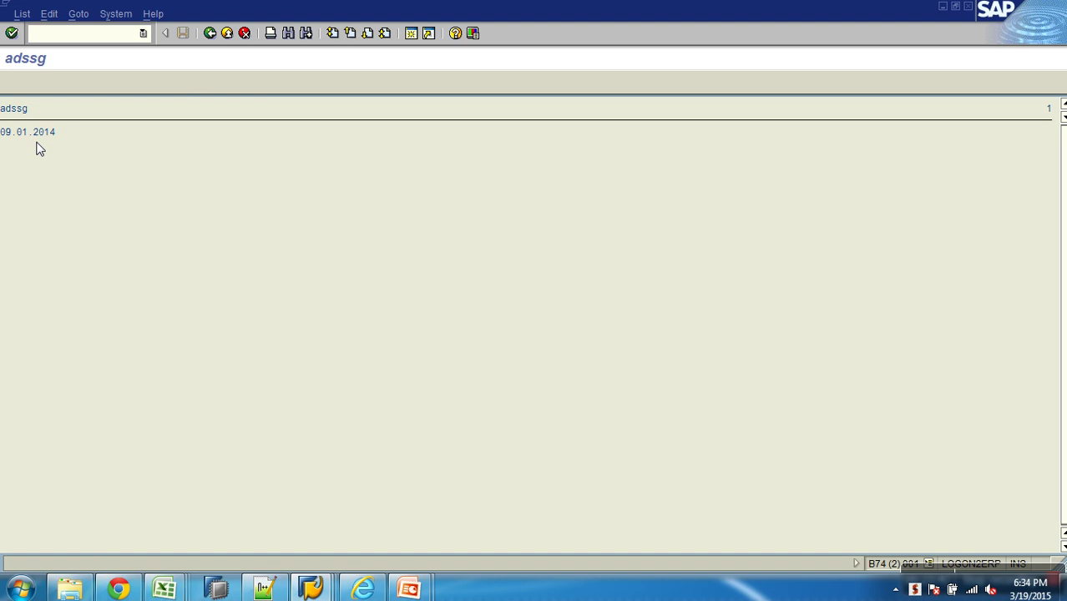
Step: Switch back to the InfoPackage, check the extraction settings of DataSource ZAWSALES_TRAN and return to the data selection
{"action": "key", "text": "alt+Tab"}
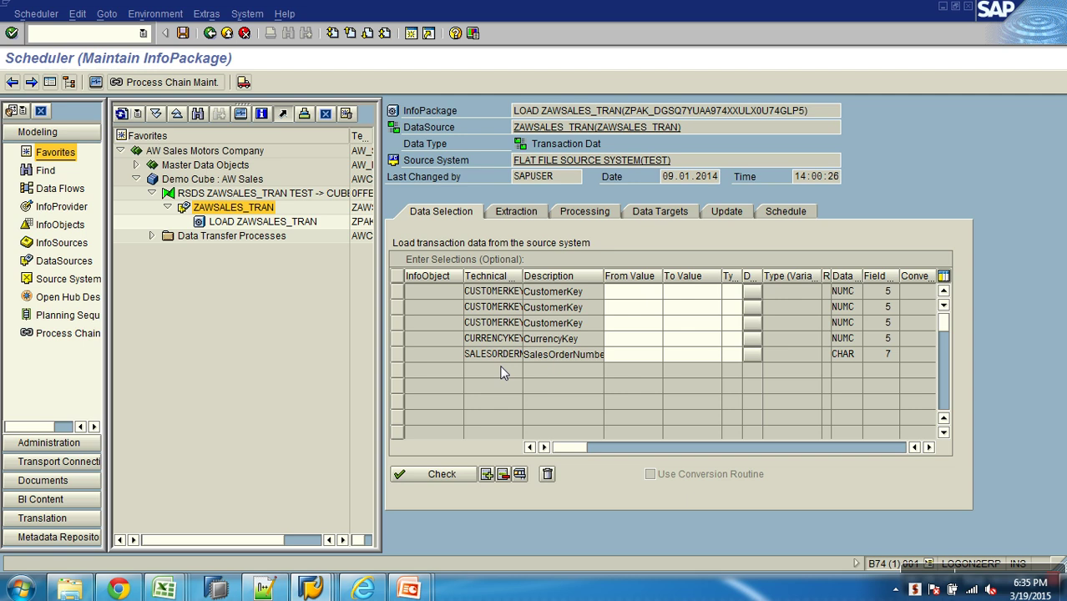
{"action": "left_click", "coordinate": [618, 130]}
{"action": "left_click", "coordinate": [123, 179]}
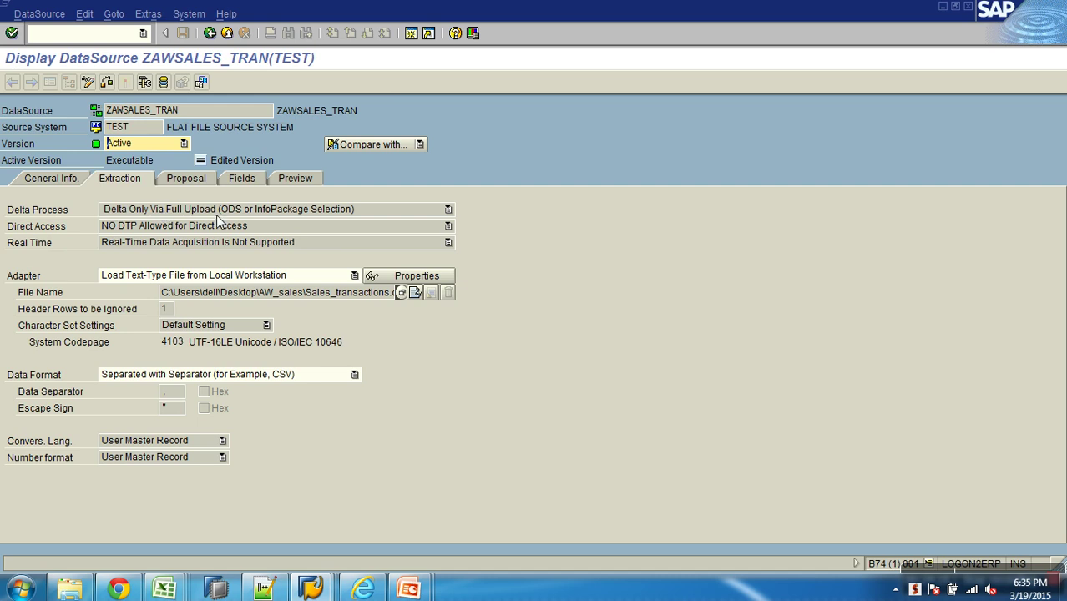
{"action": "left_click", "coordinate": [210, 33]}
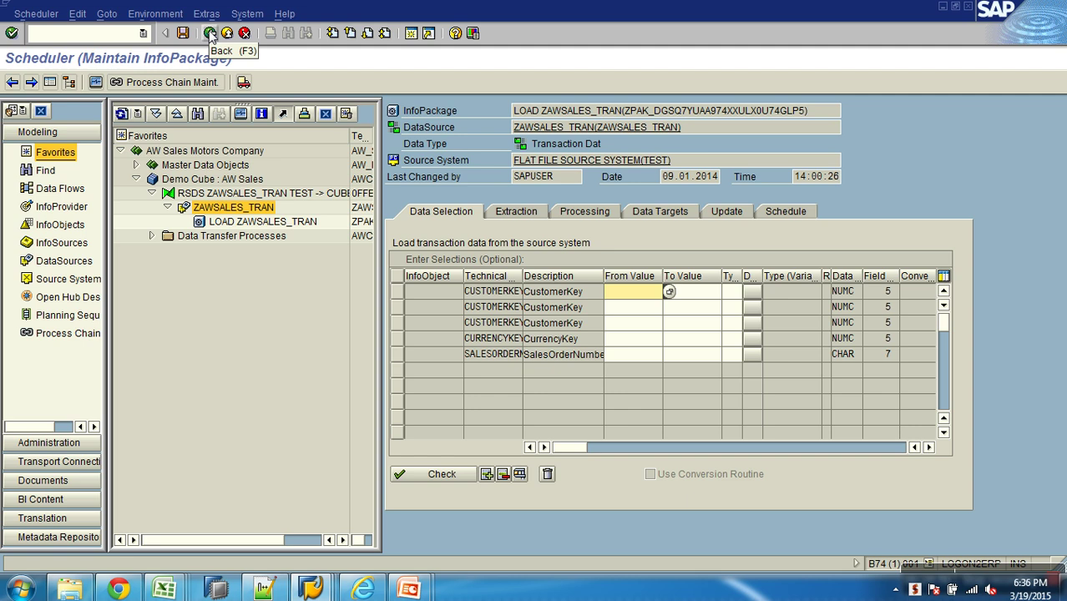
Step: Open the Sales_transactions_dummy CSV from the AW_sales folder in Excel and examine the OrderDateKey column
{"action": "left_click", "coordinate": [70, 589]}
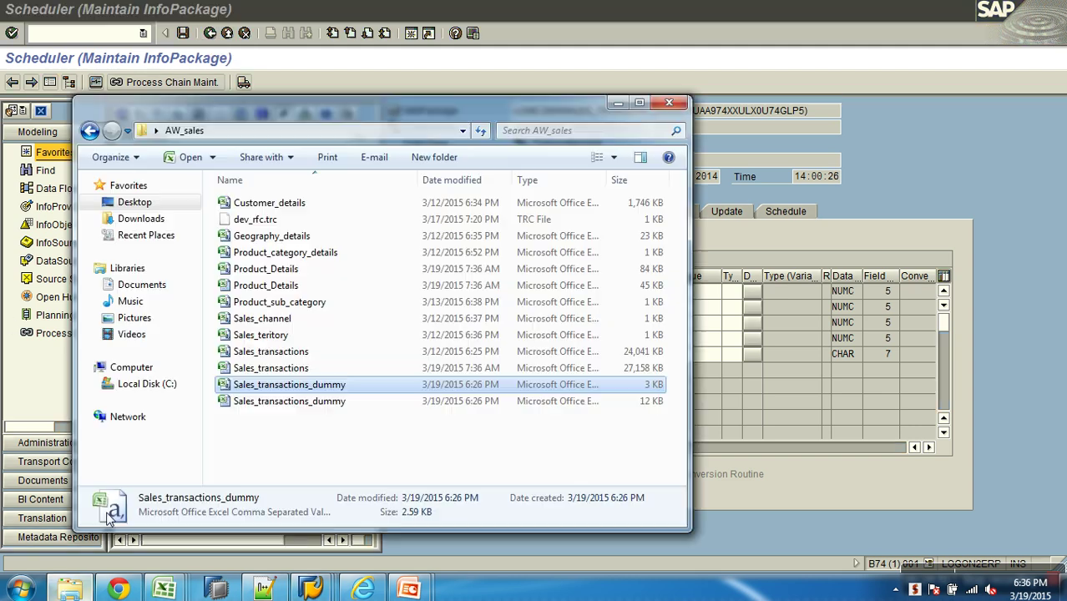
{"action": "double_click", "coordinate": [257, 401]}
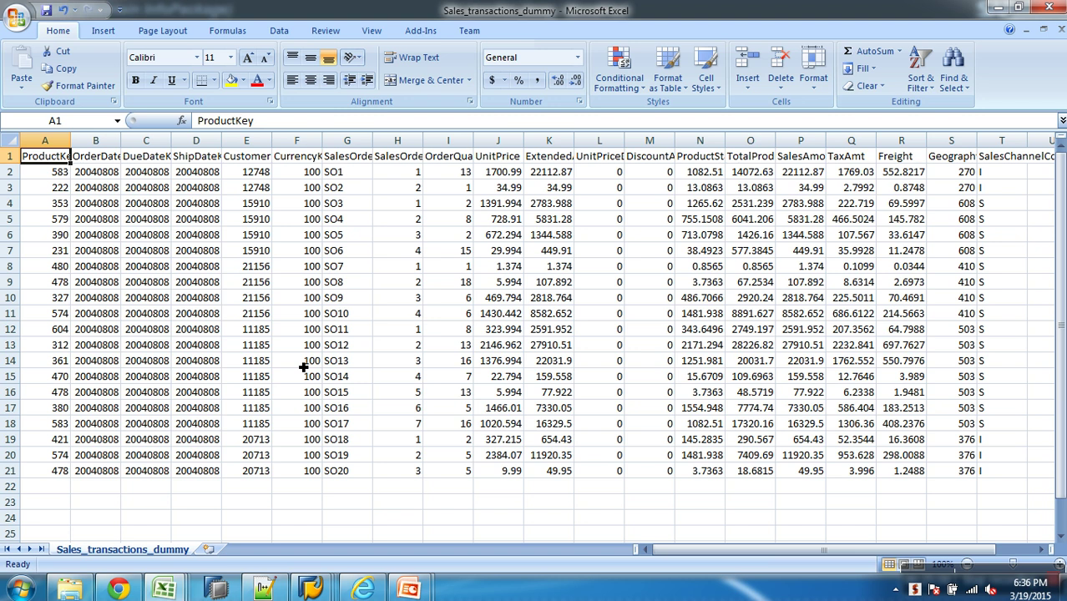
{"action": "left_click", "coordinate": [105, 163]}
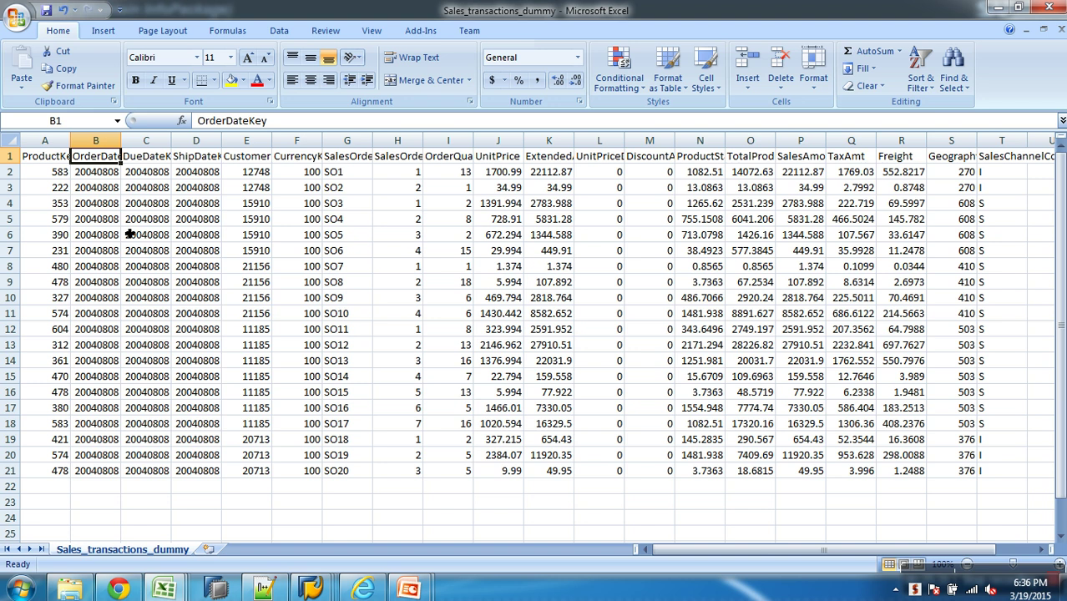
{"action": "left_click", "coordinate": [107, 476]}
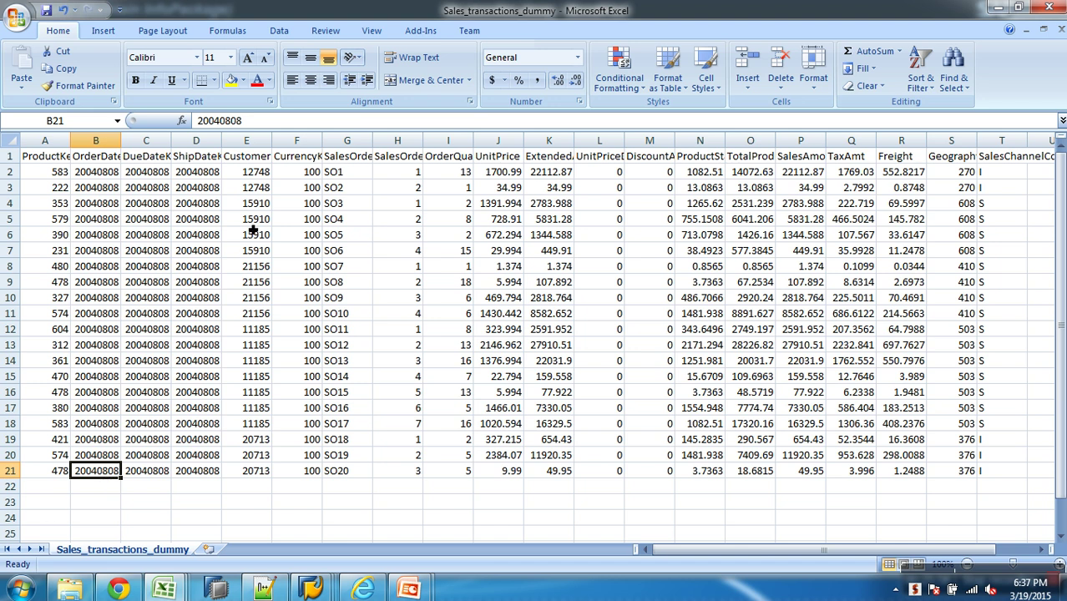
{"action": "left_click", "coordinate": [100, 159]}
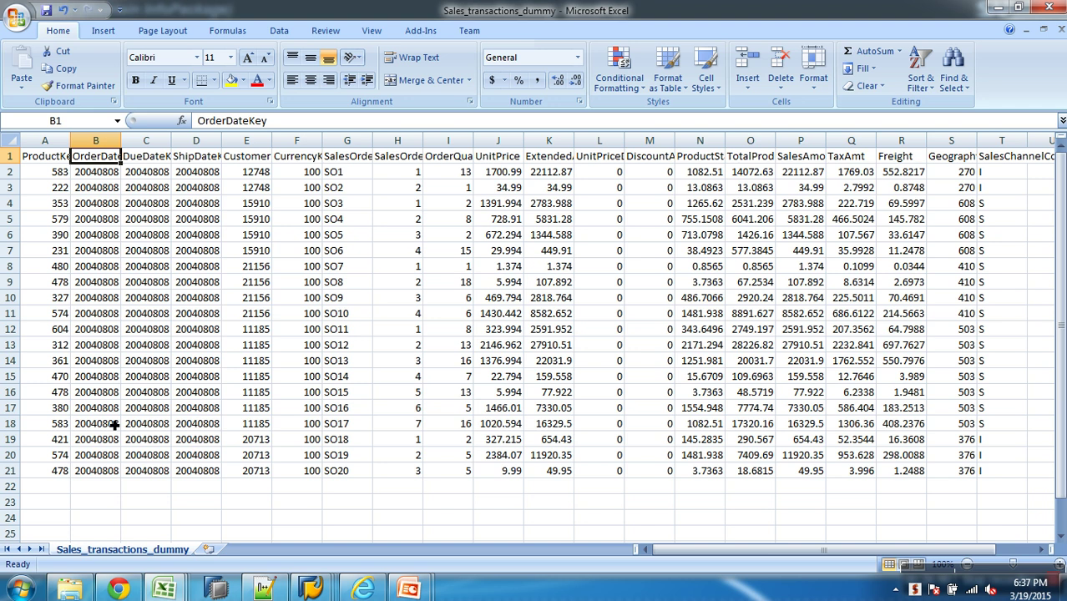
Step: Set the OrderDateKey in cells B21 and B20 to 20140109
{"action": "left_click", "coordinate": [106, 472]}
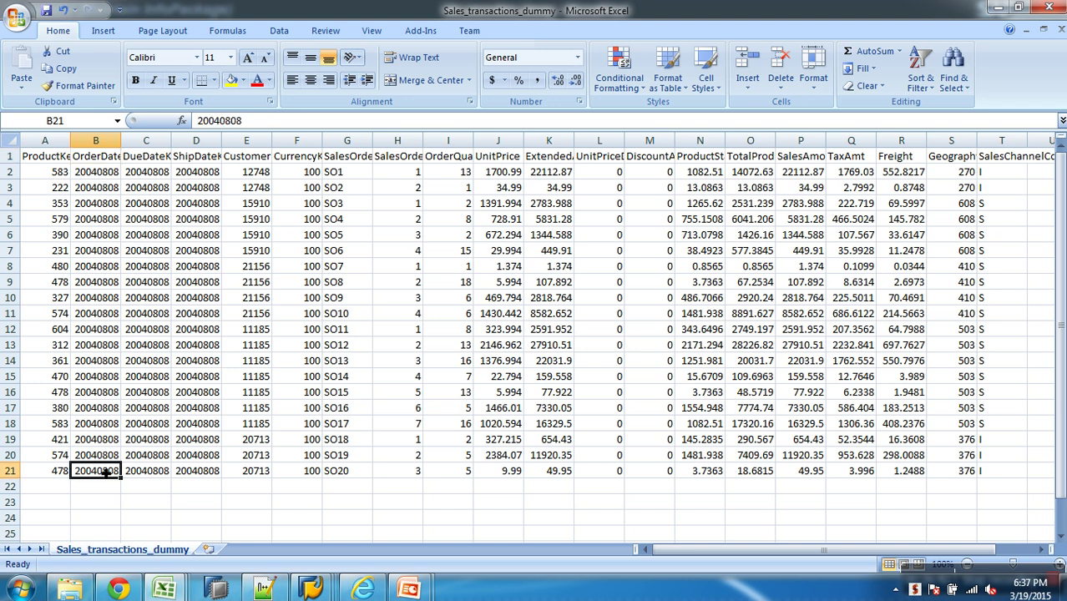
{"action": "type", "text": "2"}
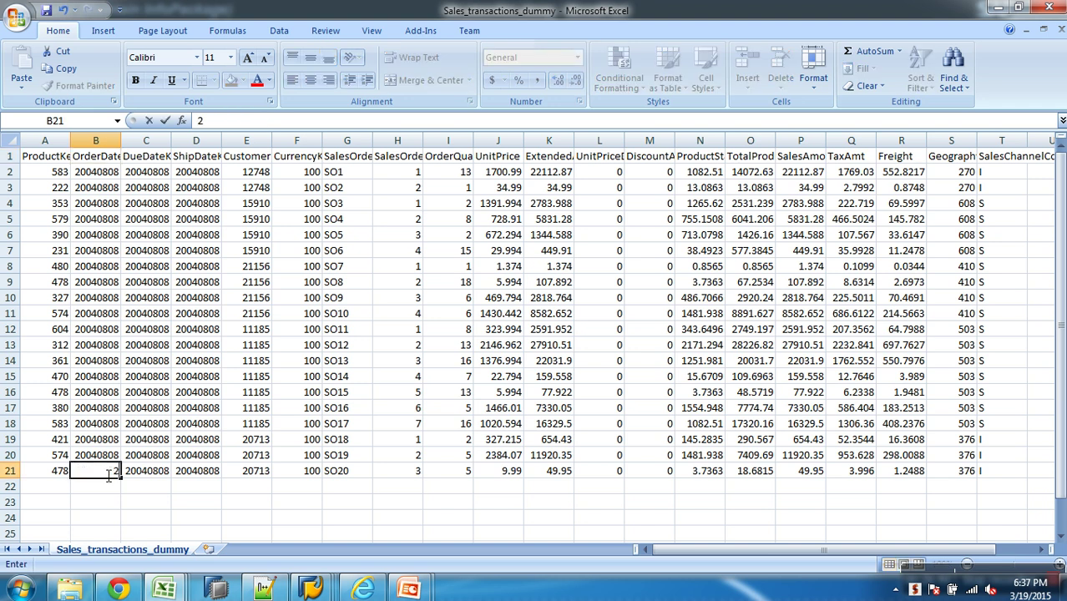
{"action": "type", "text": "01409"}
{"action": "key", "text": "BackSpace"}
{"action": "type", "text": "109"}
{"action": "left_click", "coordinate": [105, 455]}
{"action": "type", "text": "2014"}
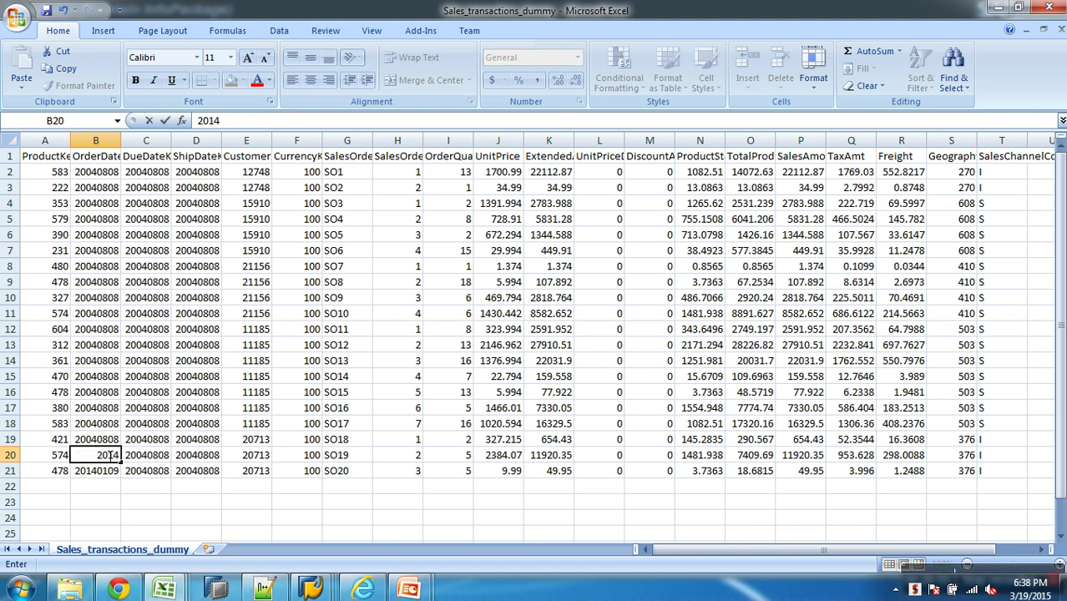
{"action": "type", "text": "0109"}
{"action": "left_click", "coordinate": [120, 475]}
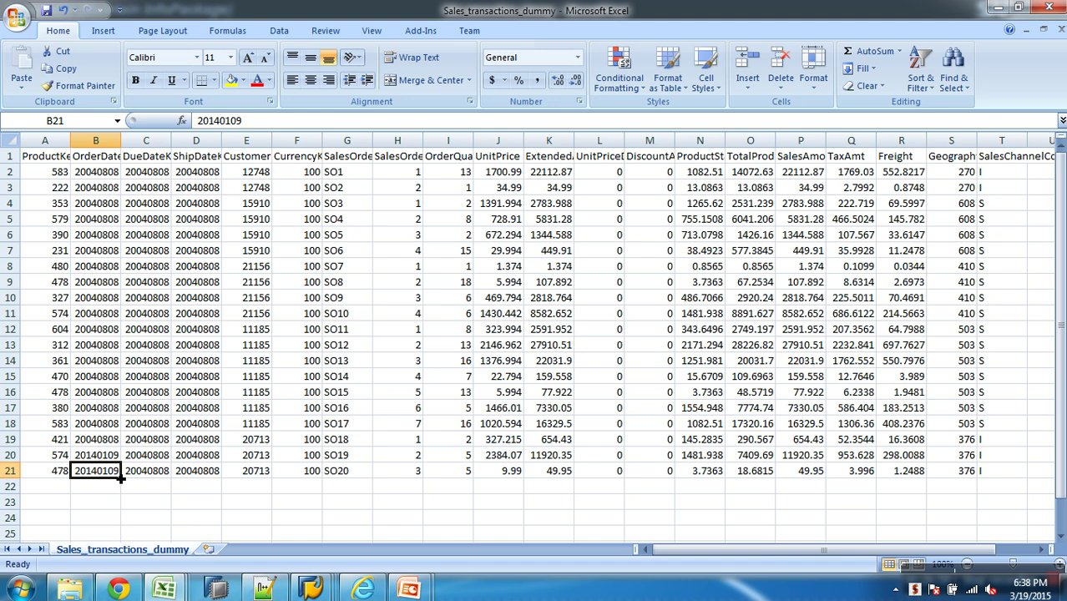
Step: Save Sales_transactions_dummy, keeping the CSV format, and close the workbook
{"action": "left_click", "coordinate": [47, 11]}
{"action": "left_click", "coordinate": [473, 345]}
{"action": "left_click", "coordinate": [1061, 30]}
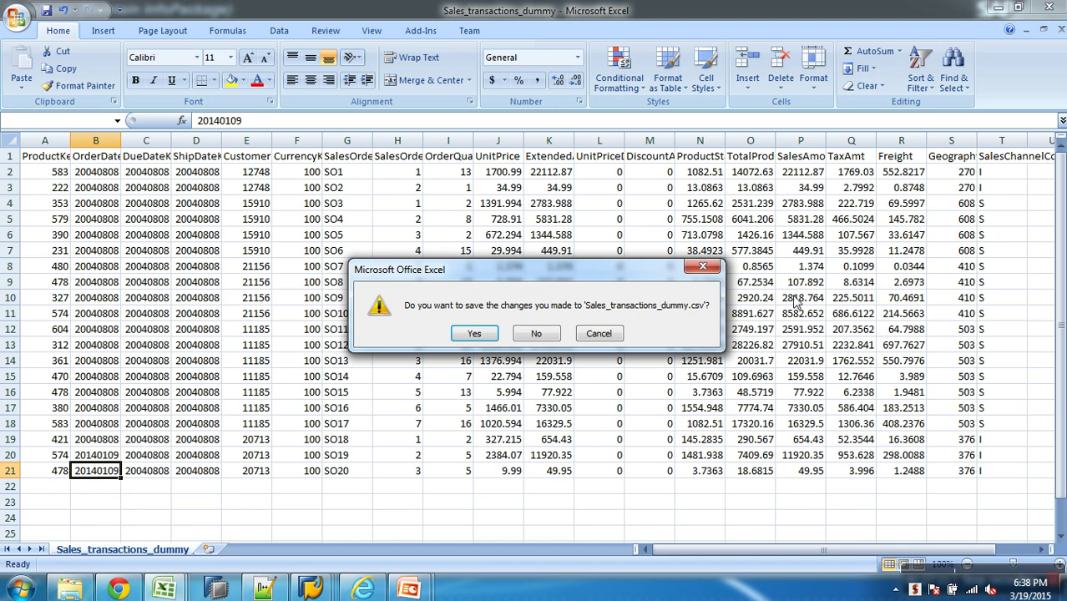
{"action": "left_click", "coordinate": [474, 333]}
{"action": "left_click", "coordinate": [474, 345]}
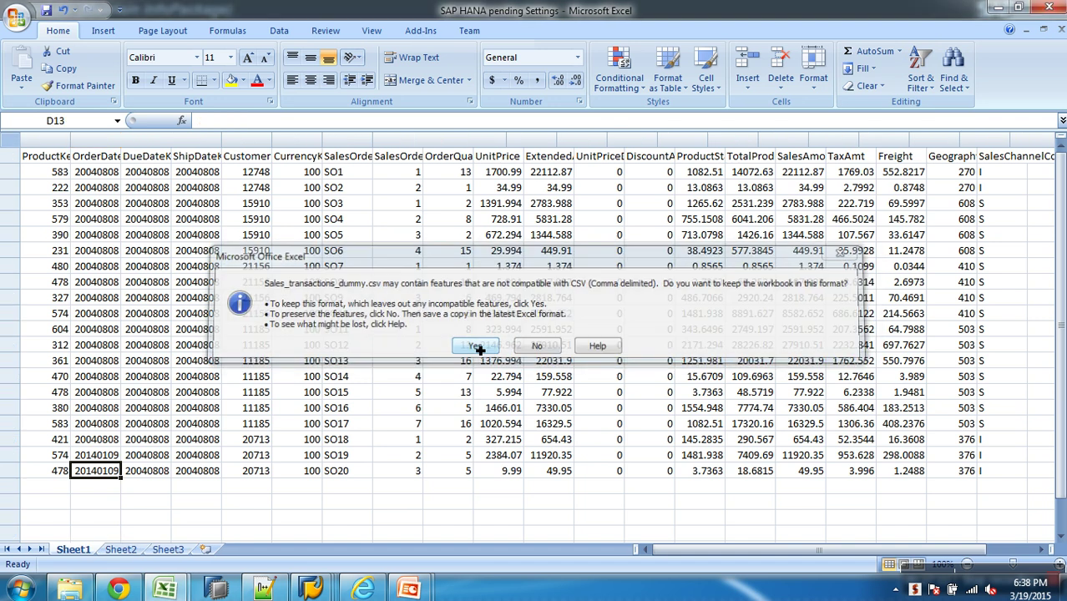
Step: Switch back to the SAP InfoPackage and try to open the ZAWSALES_TRAN DataSource from the tree
{"action": "mouse_move", "coordinate": [311, 589]}
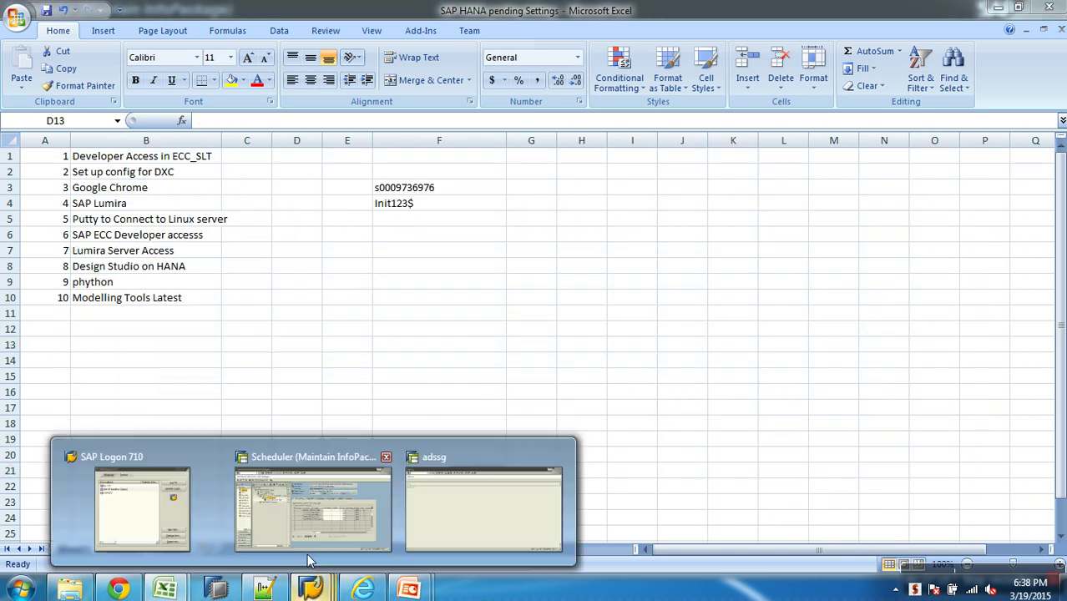
{"action": "left_click", "coordinate": [314, 526]}
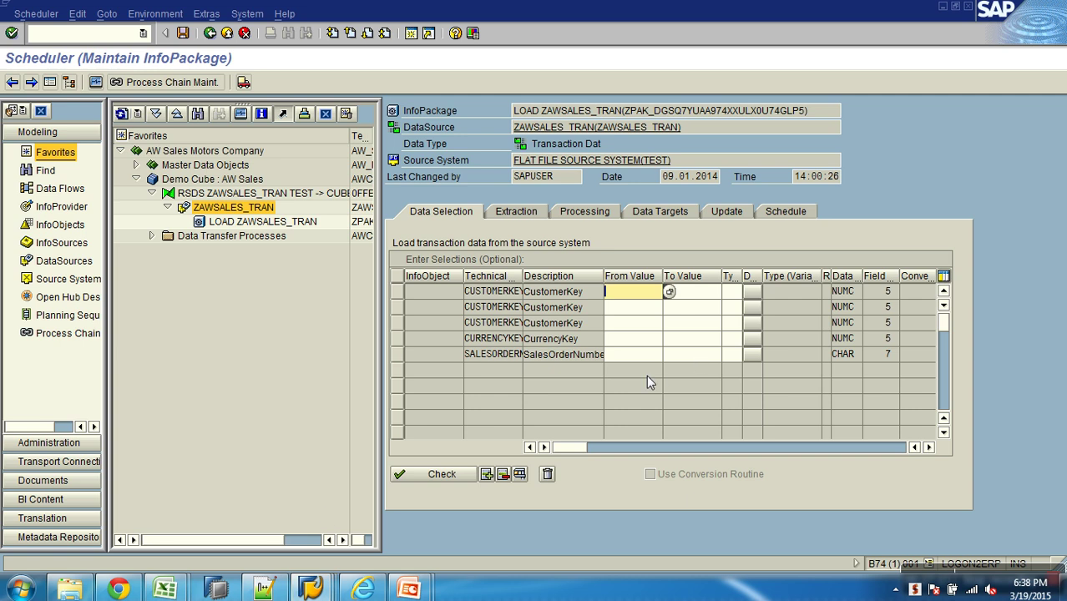
{"action": "left_click", "coordinate": [266, 213]}
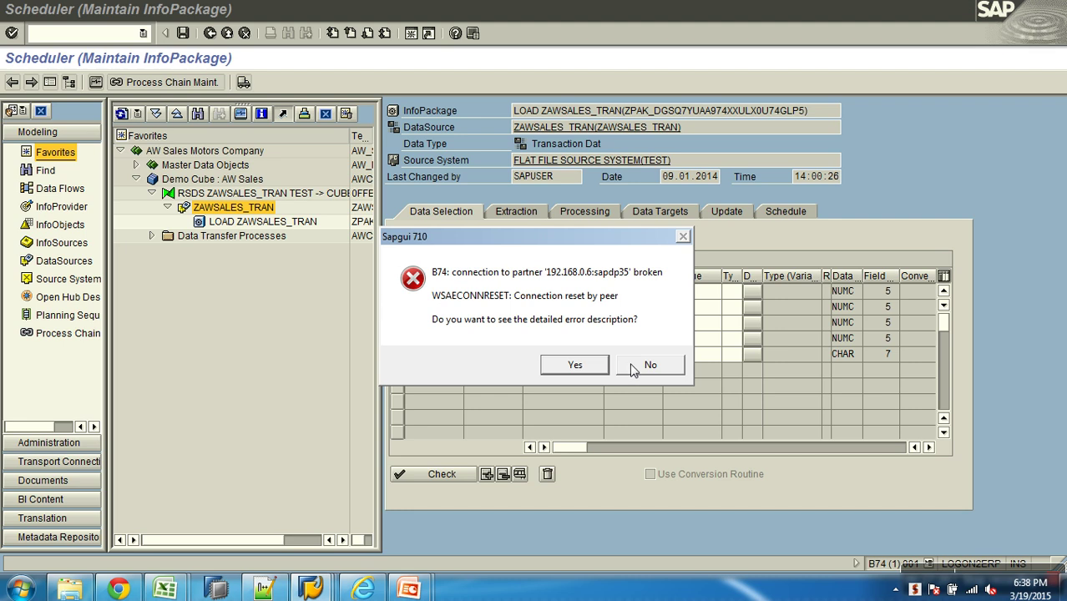